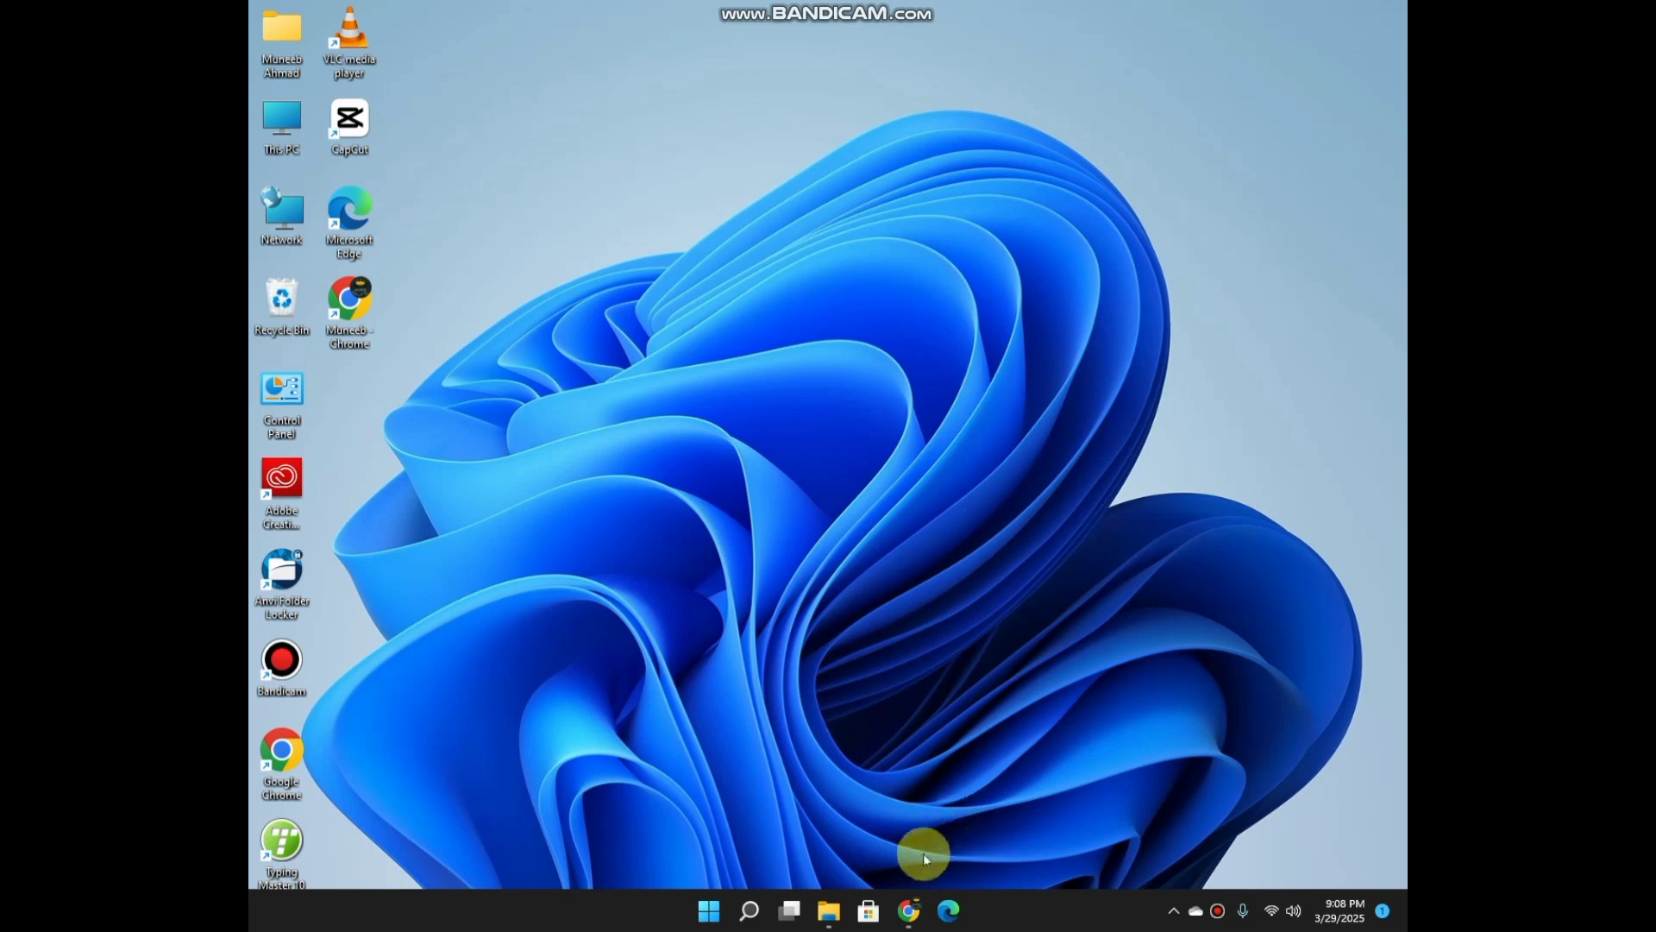
- Switch to Chrome and open the online application form for the PMA 156 Long Course
click(917, 925)
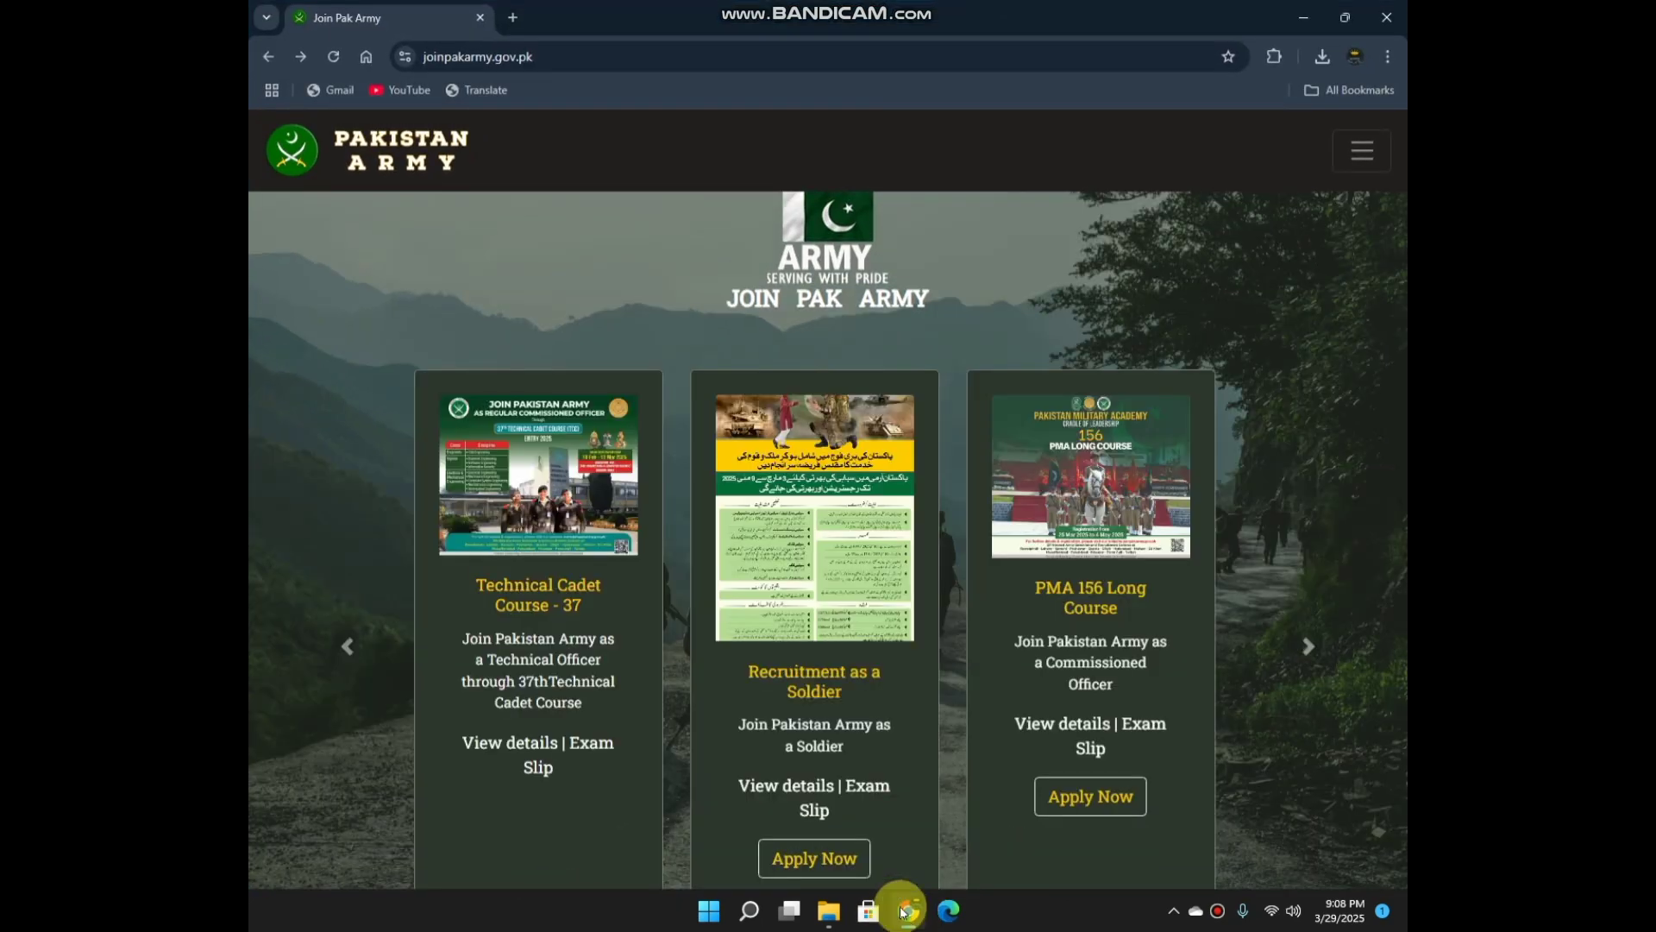
scroll(903, 697, up, 2)
scroll(899, 695, down, 3)
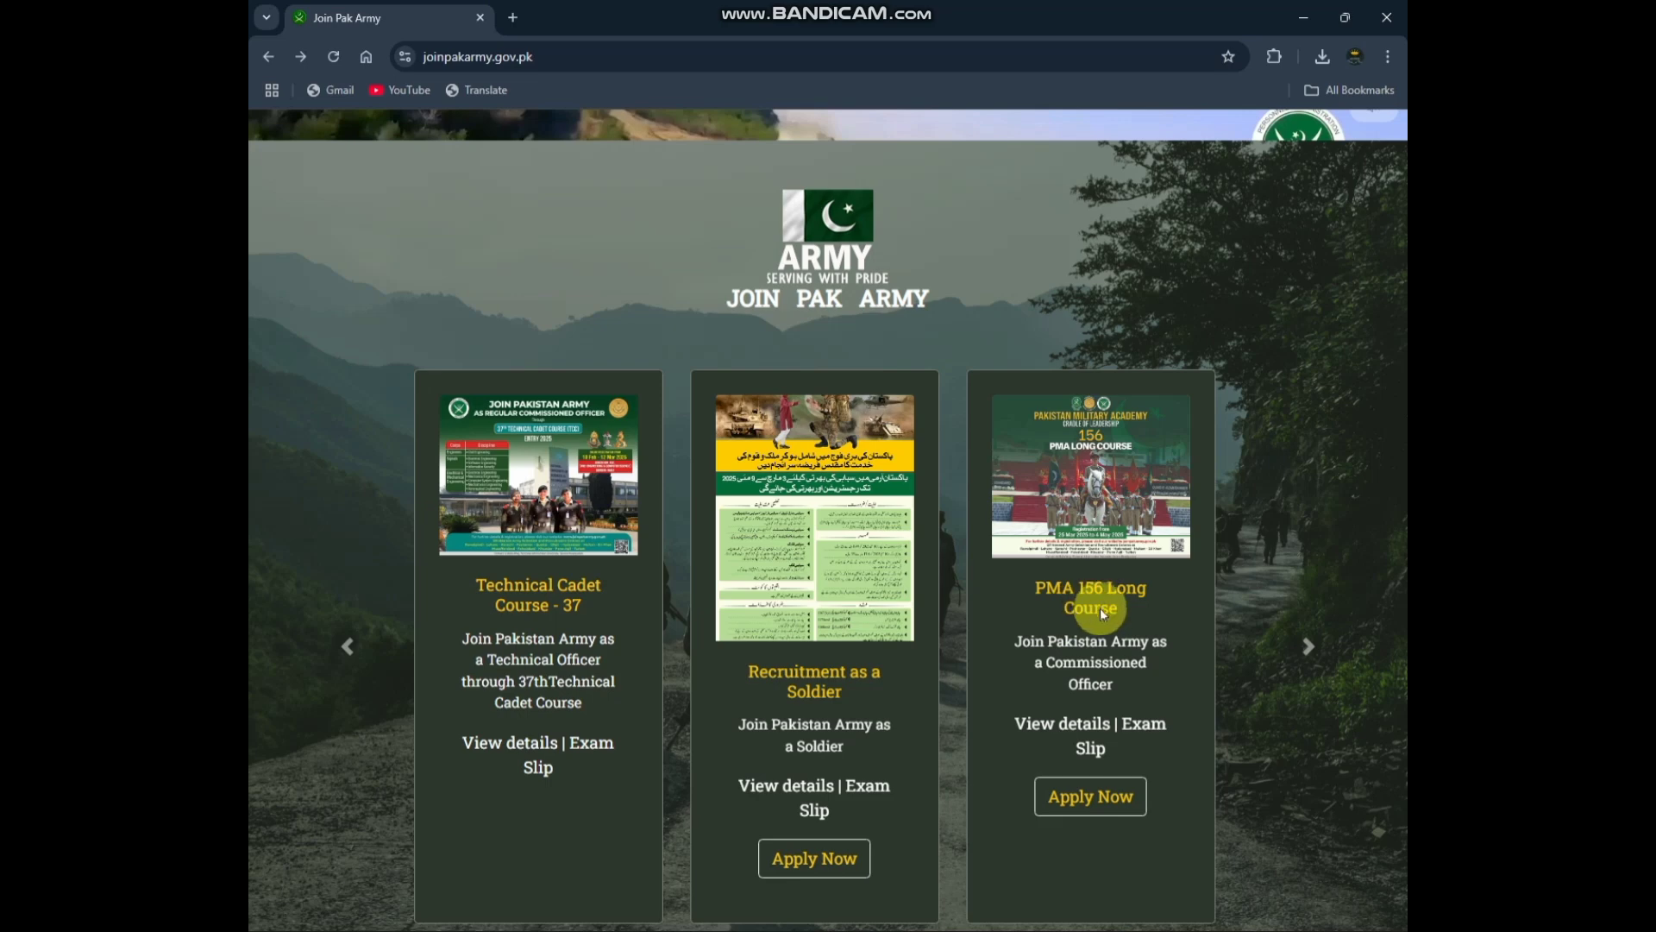
click(1087, 795)
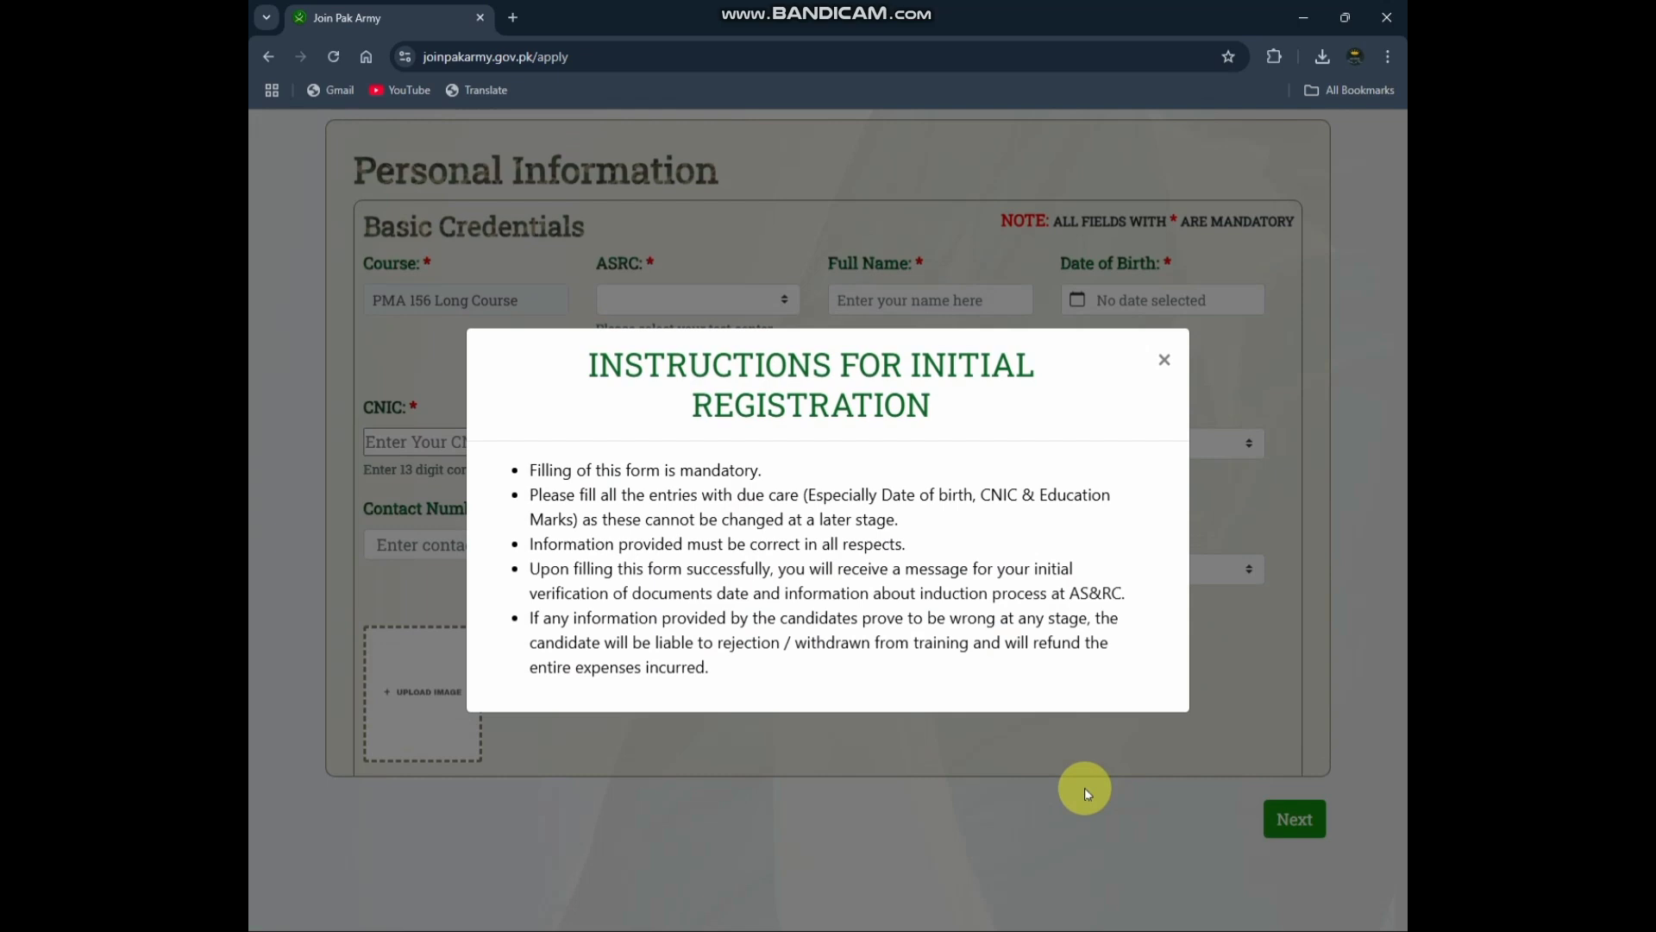
- Outline the initial registration instructions with temporary red rectangles, clear the marks, and dismiss the instructions notice
key(ctrl+alt+d)
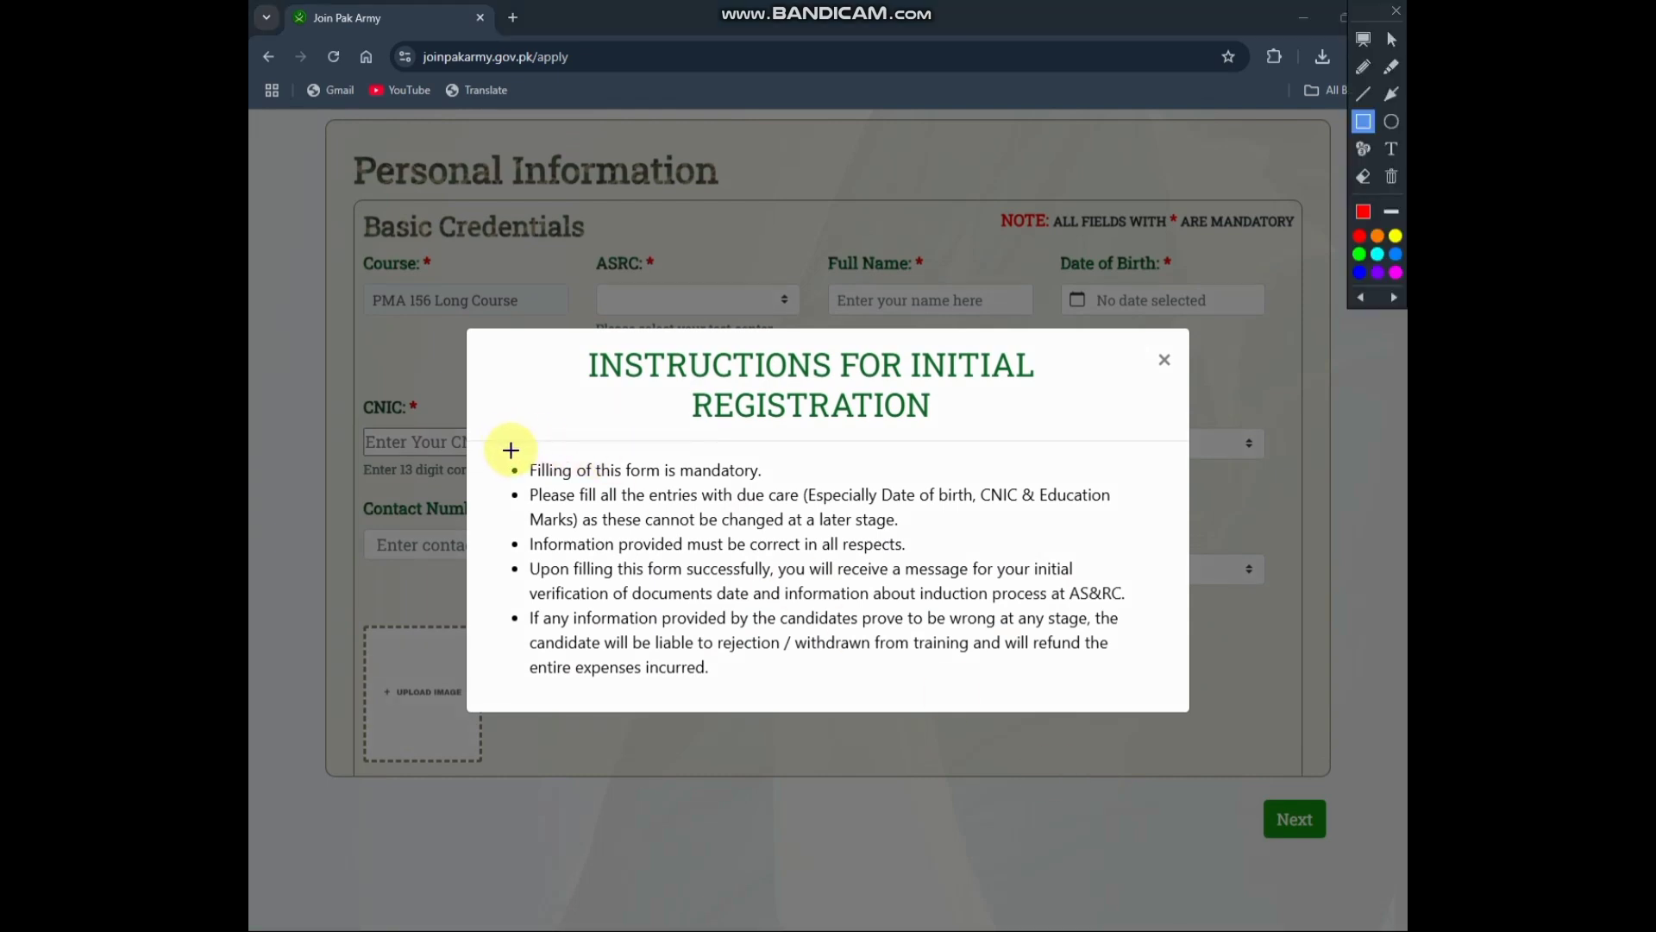
mouse_move(510, 451)
mouse_down()
mouse_move(575, 475)
mouse_move(766, 480)
mouse_up()
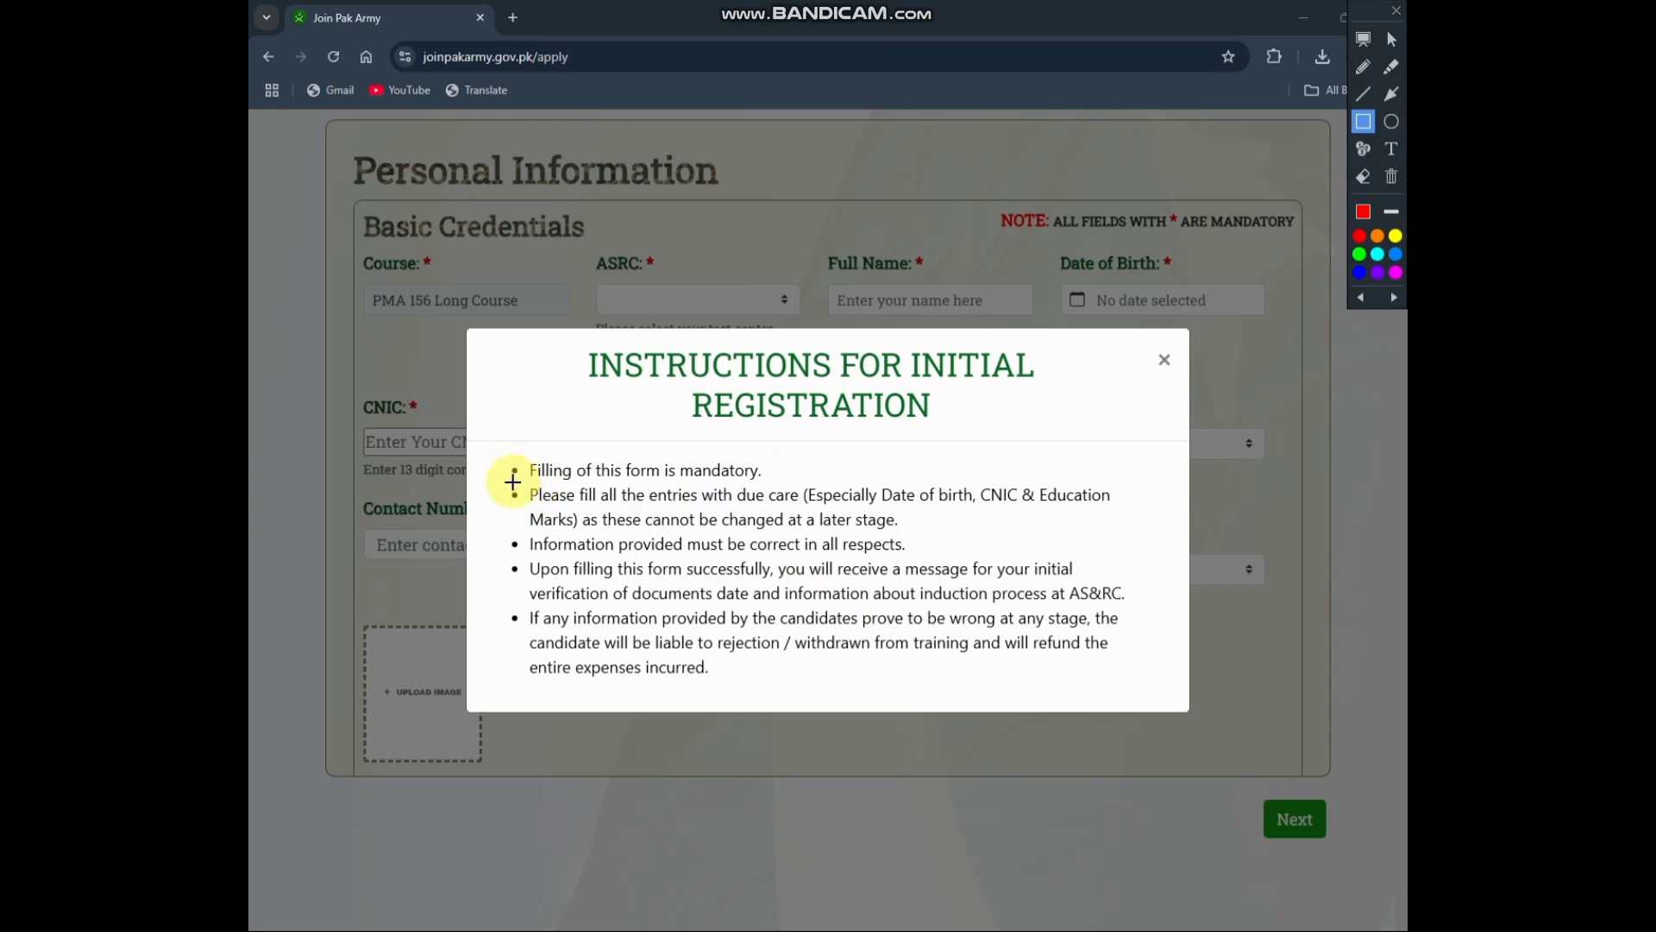
mouse_move(511, 484)
mouse_down()
mouse_move(958, 542)
mouse_move(1133, 537)
mouse_up()
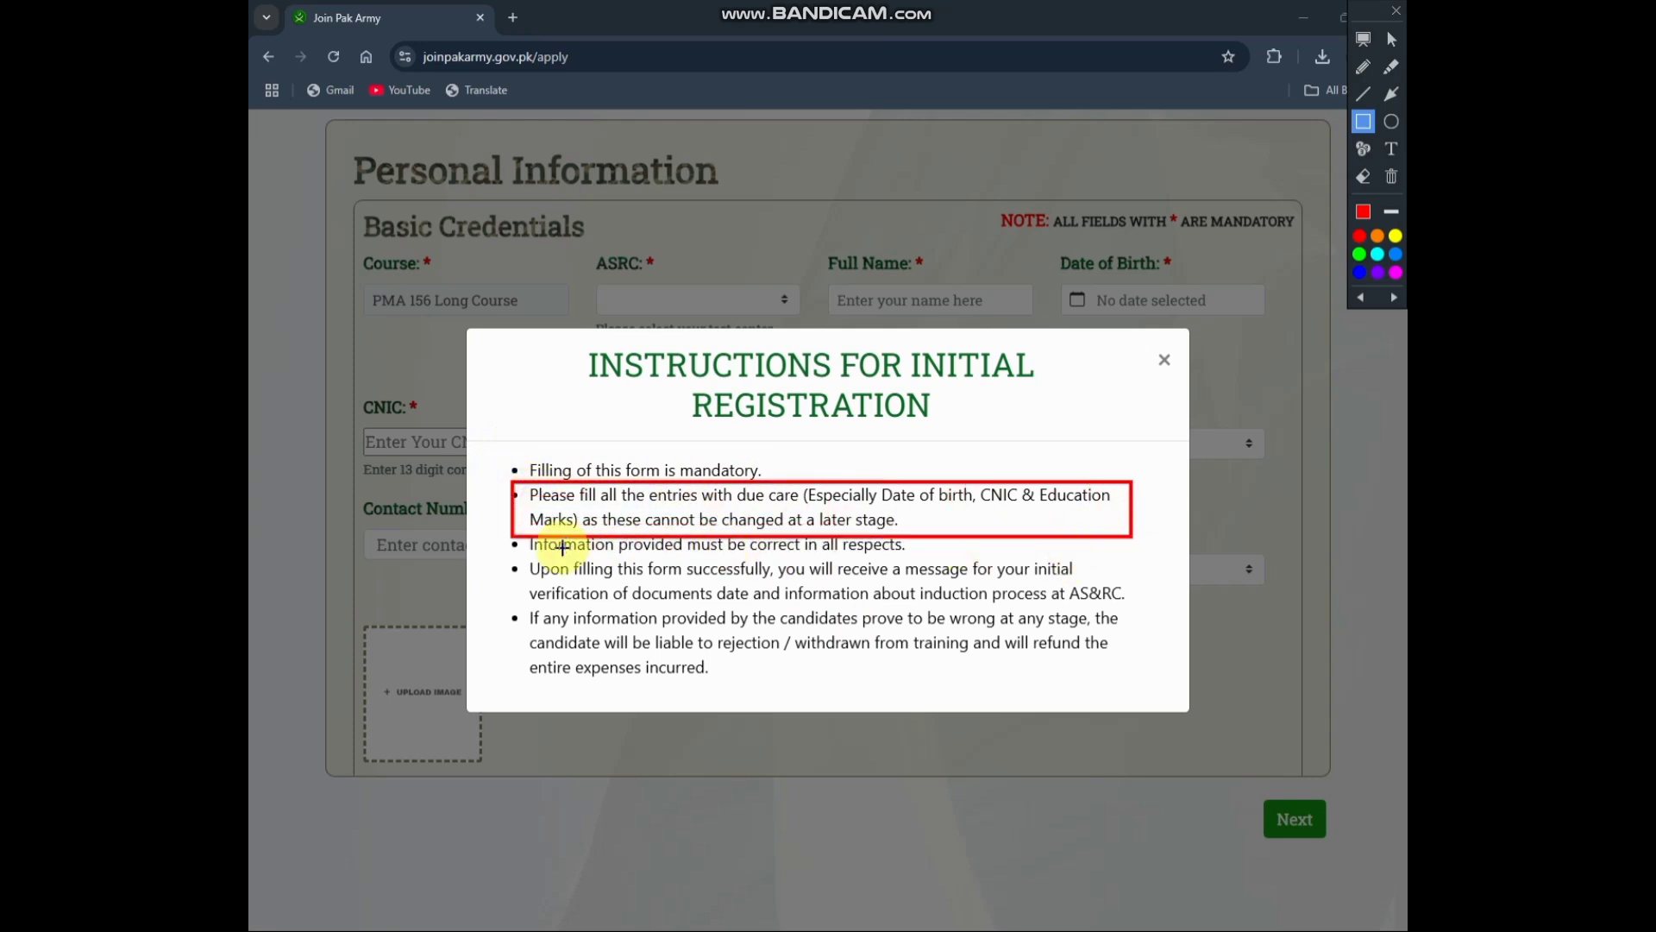
key(ctrl+z)
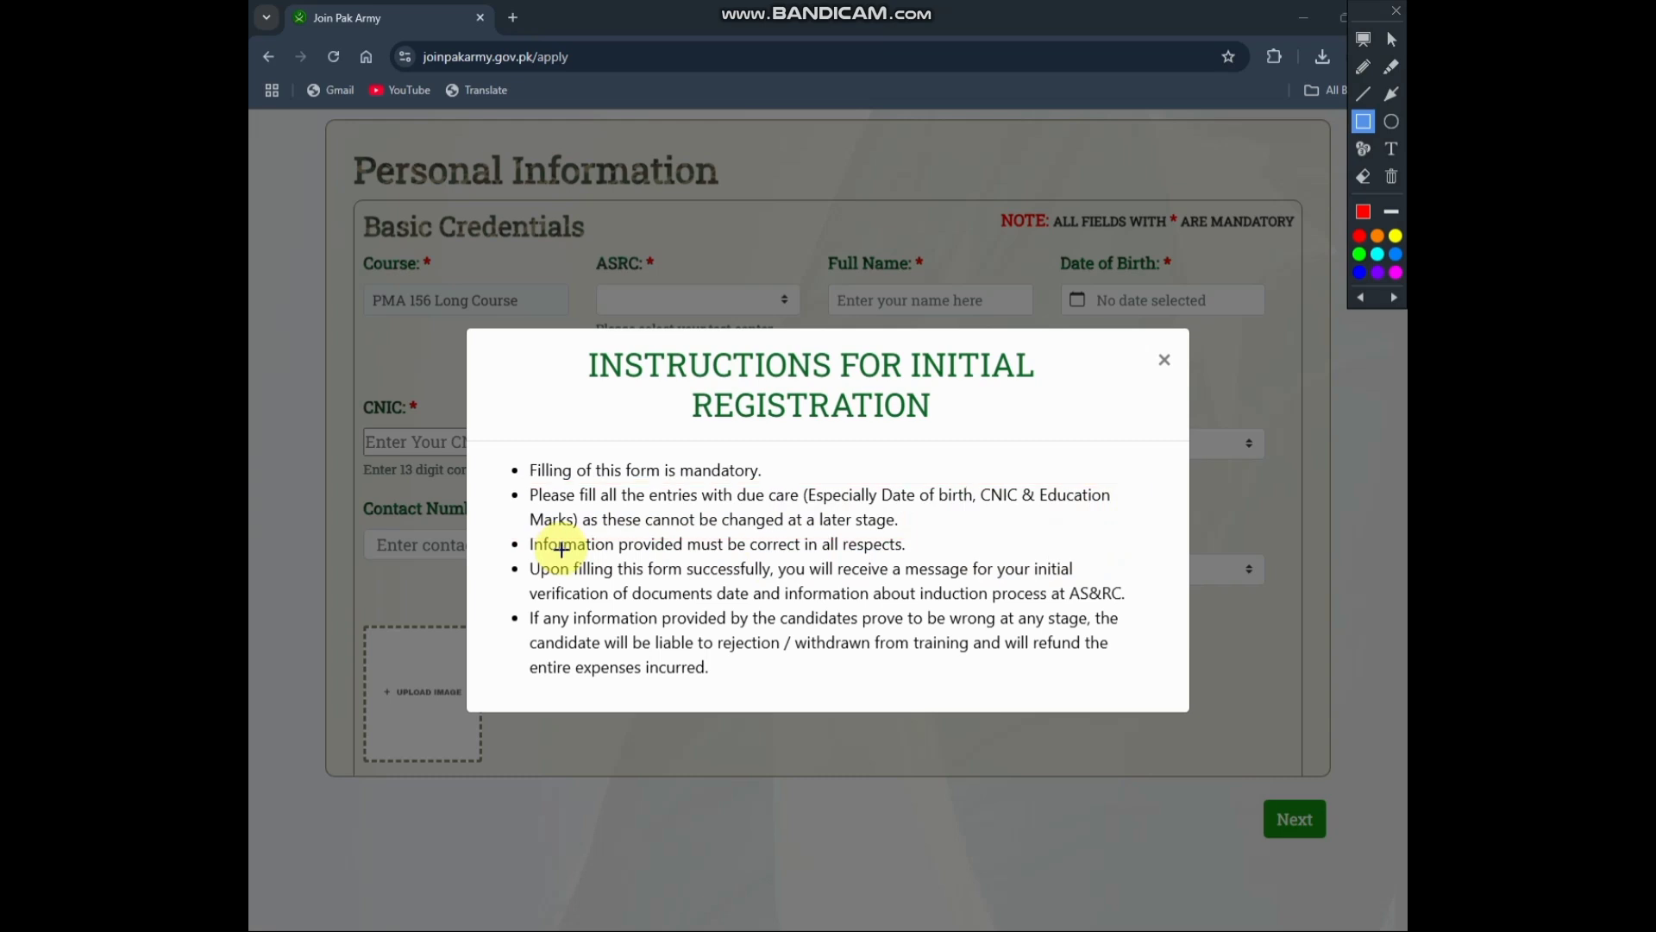
mouse_move(494, 443)
mouse_down()
mouse_move(625, 572)
mouse_move(1141, 686)
mouse_up()
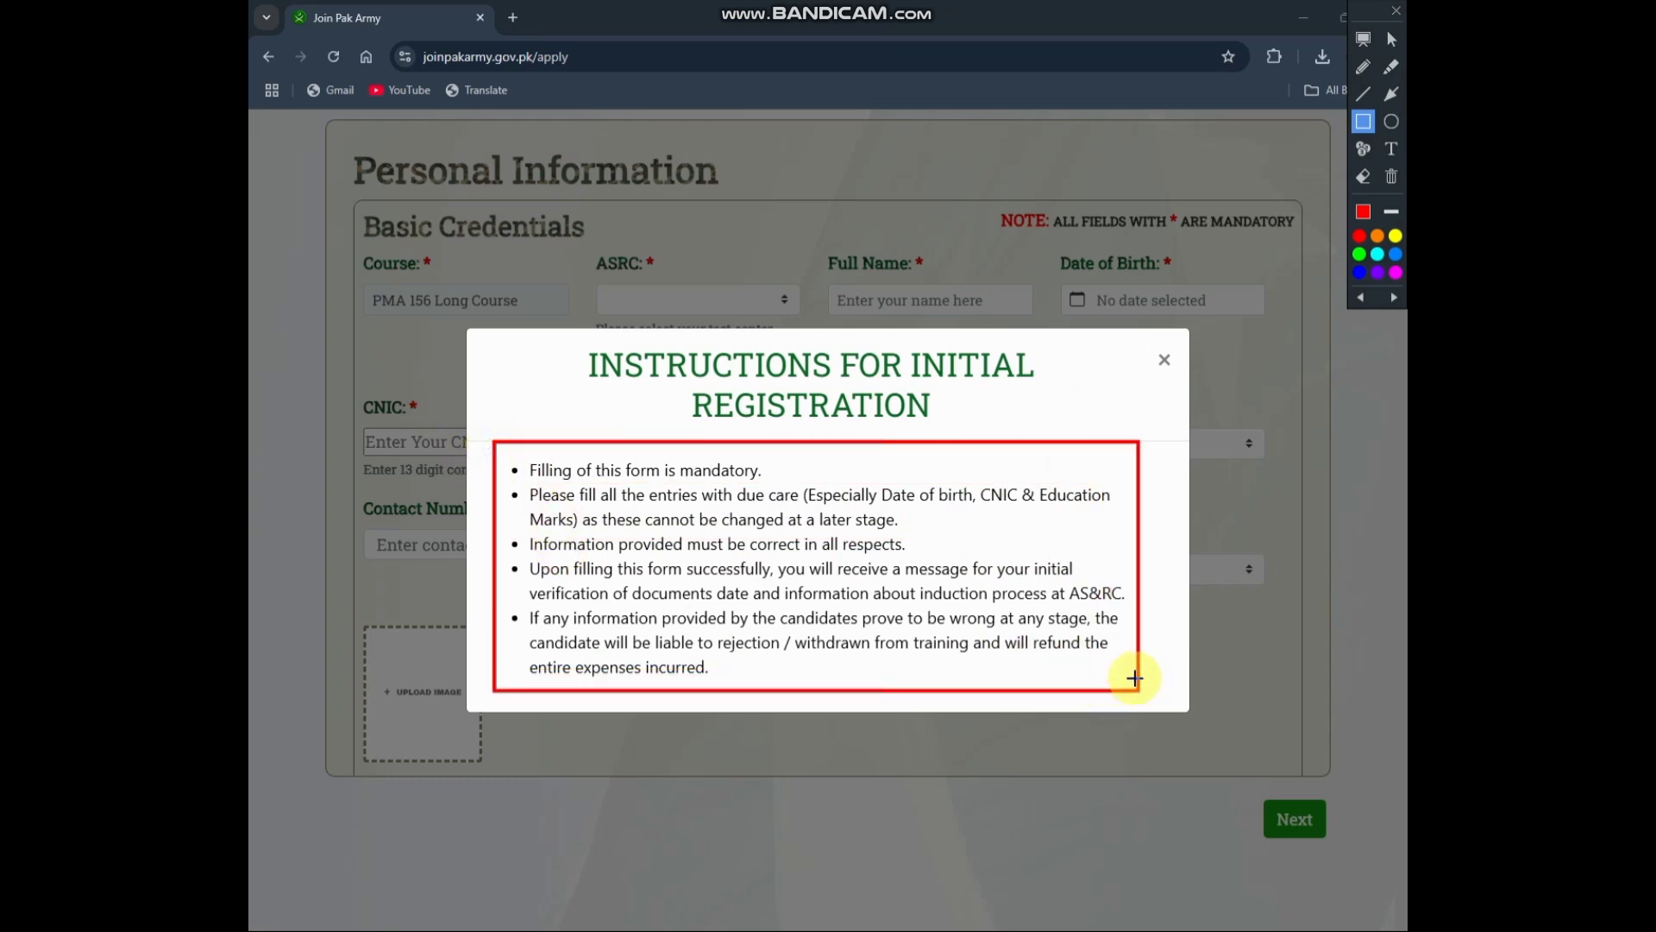
key(ctrl+z)
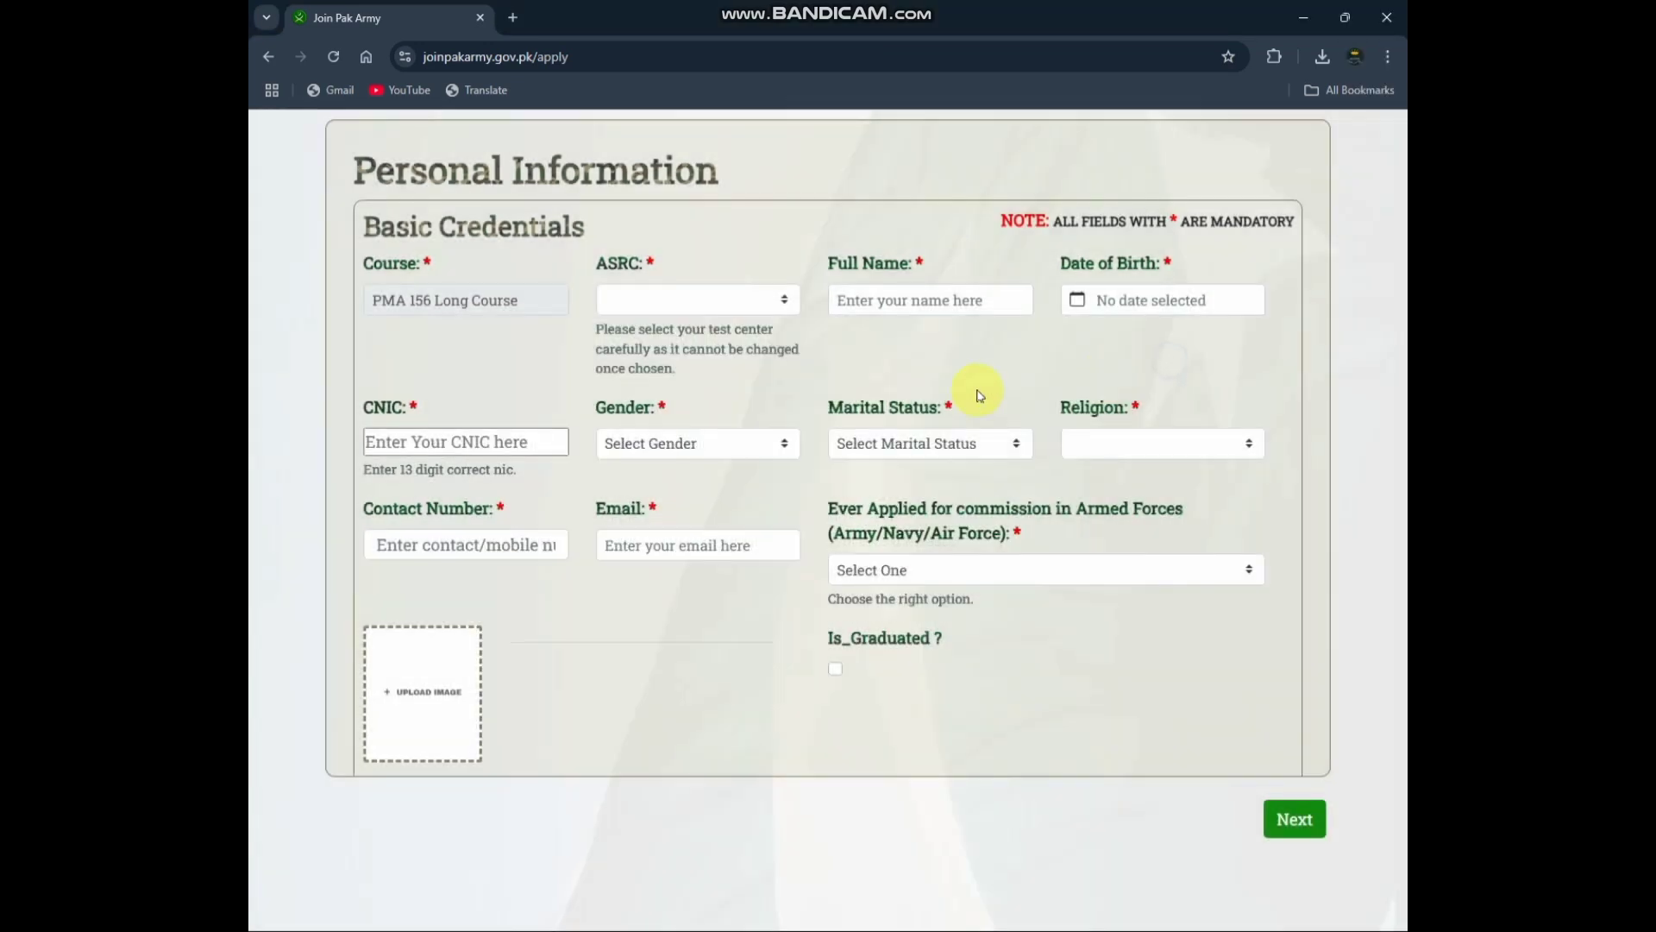
click(1165, 361)
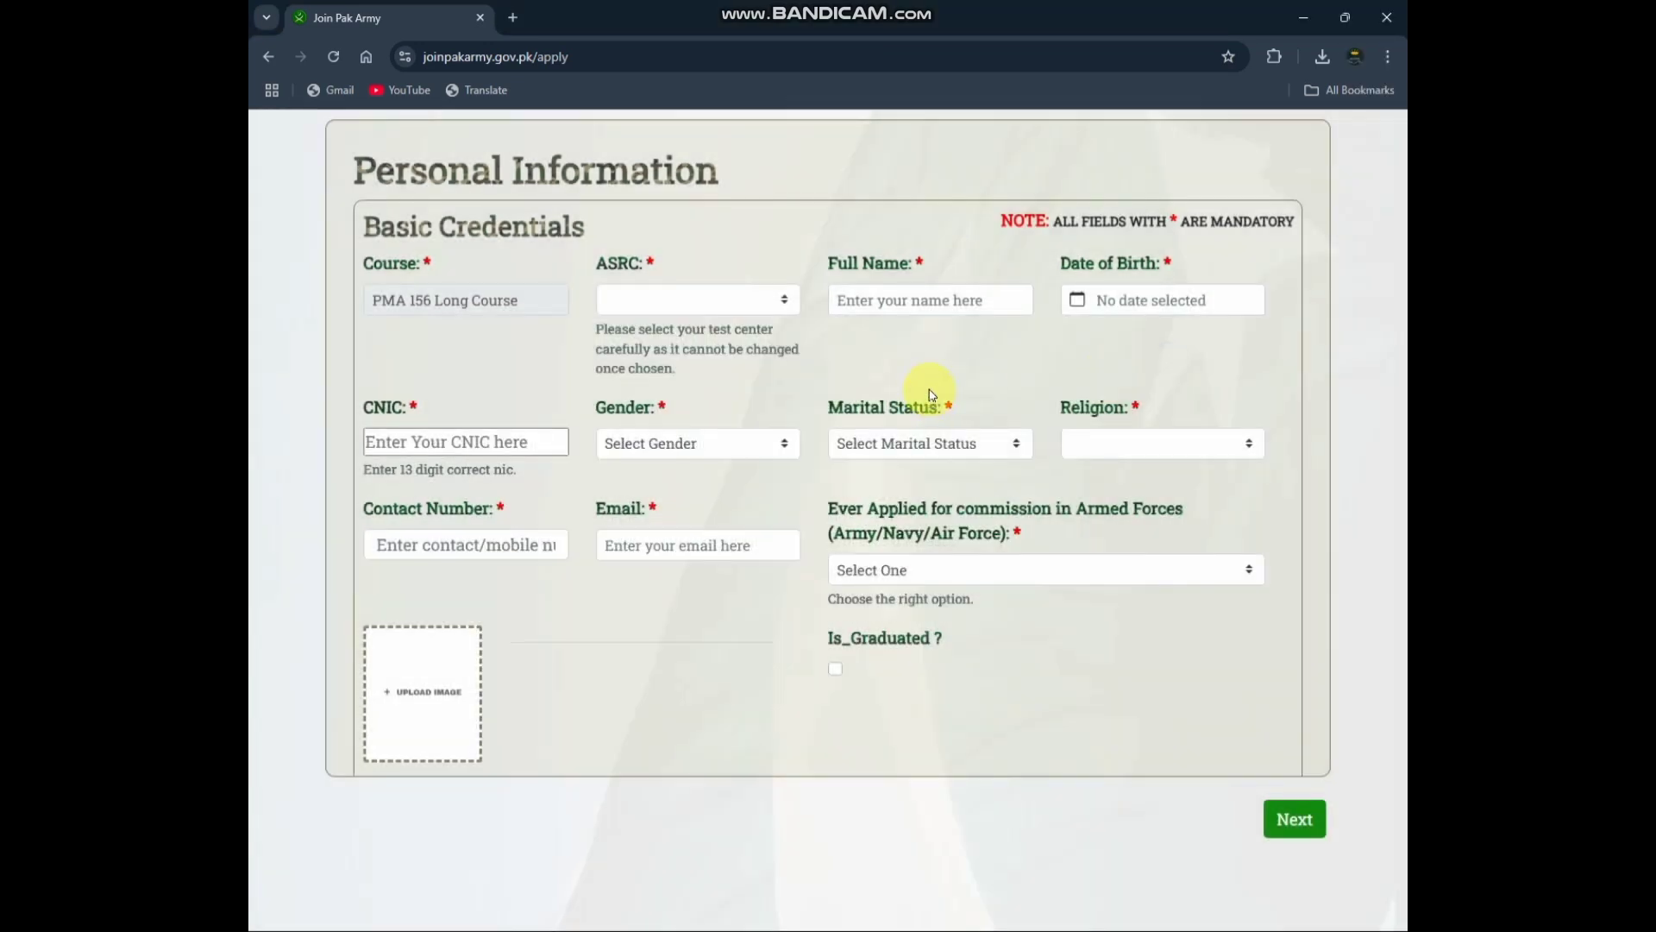
- Outline the Course and ASRC fields in red and view the available ASRC test centres without choosing one
key(ctrl+alt+d)
mouse_move(362, 251)
mouse_down()
mouse_move(440, 310)
mouse_move(587, 339)
mouse_up()
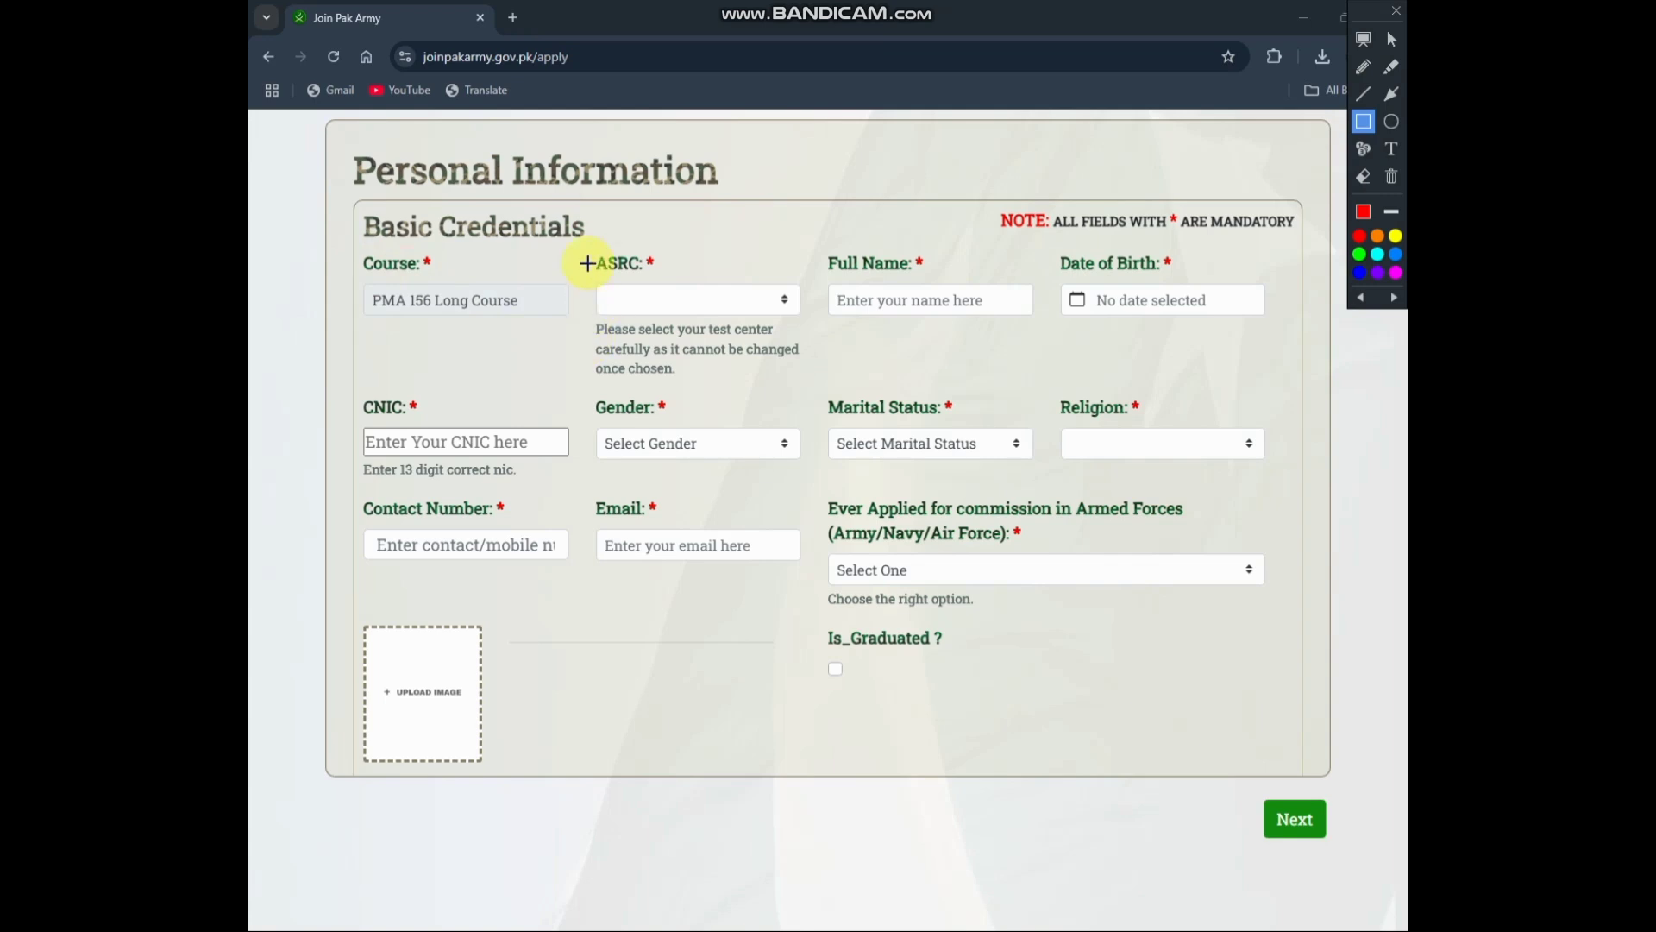
mouse_move(582, 241)
mouse_down()
mouse_move(801, 366)
mouse_move(824, 350)
mouse_up()
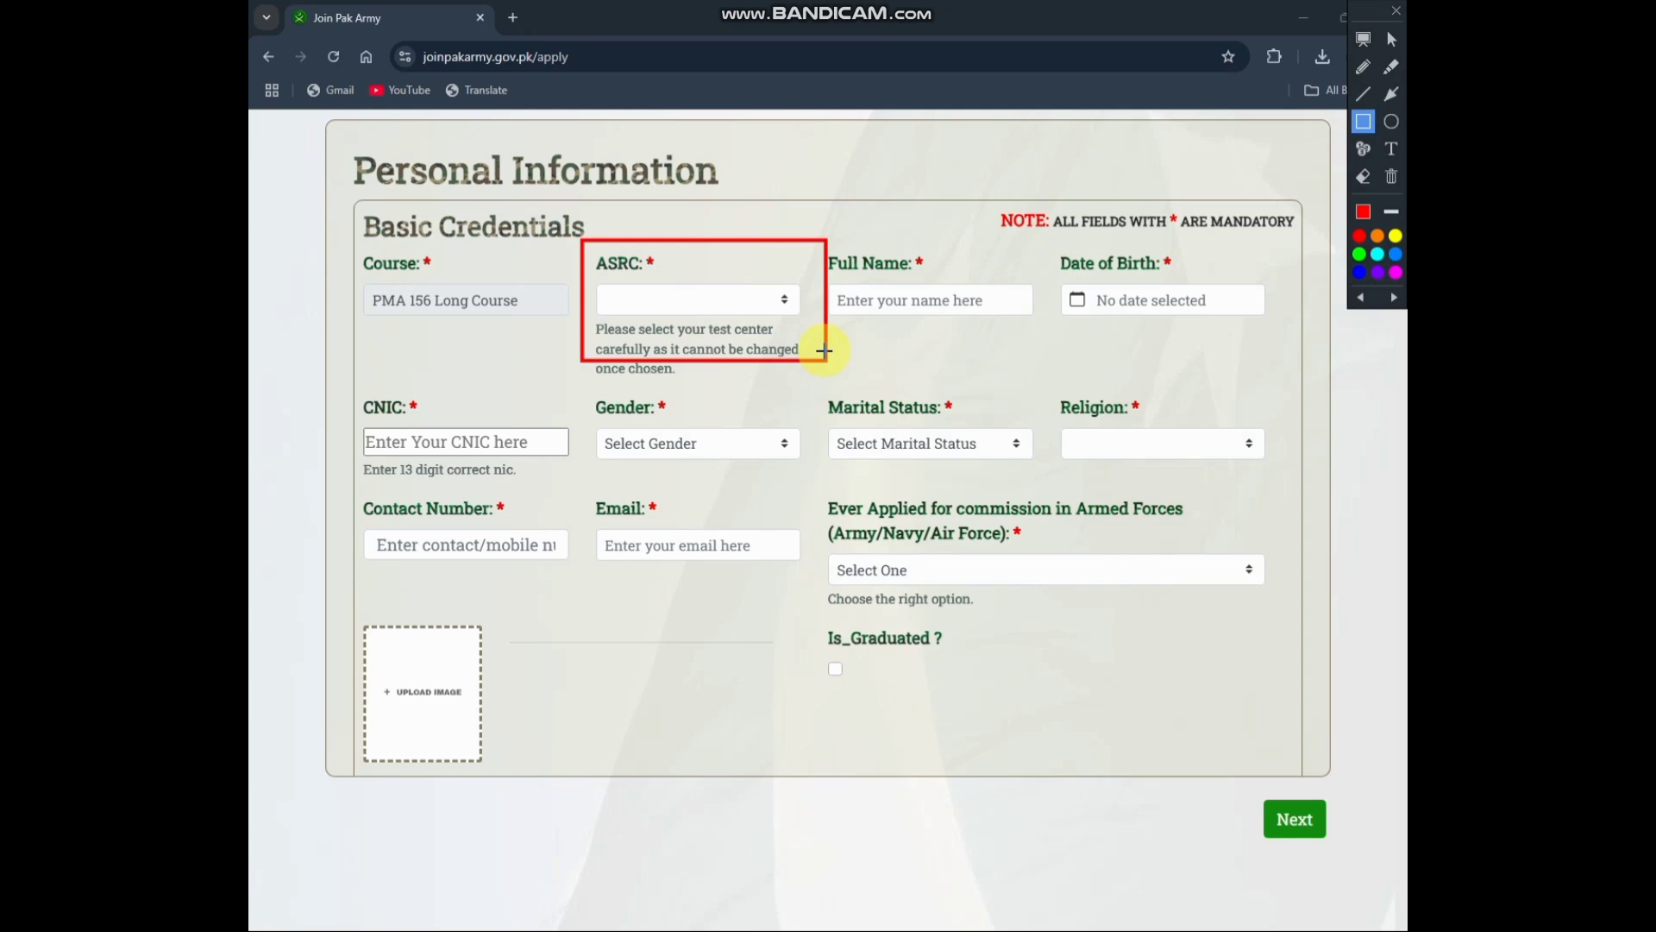
click(763, 300)
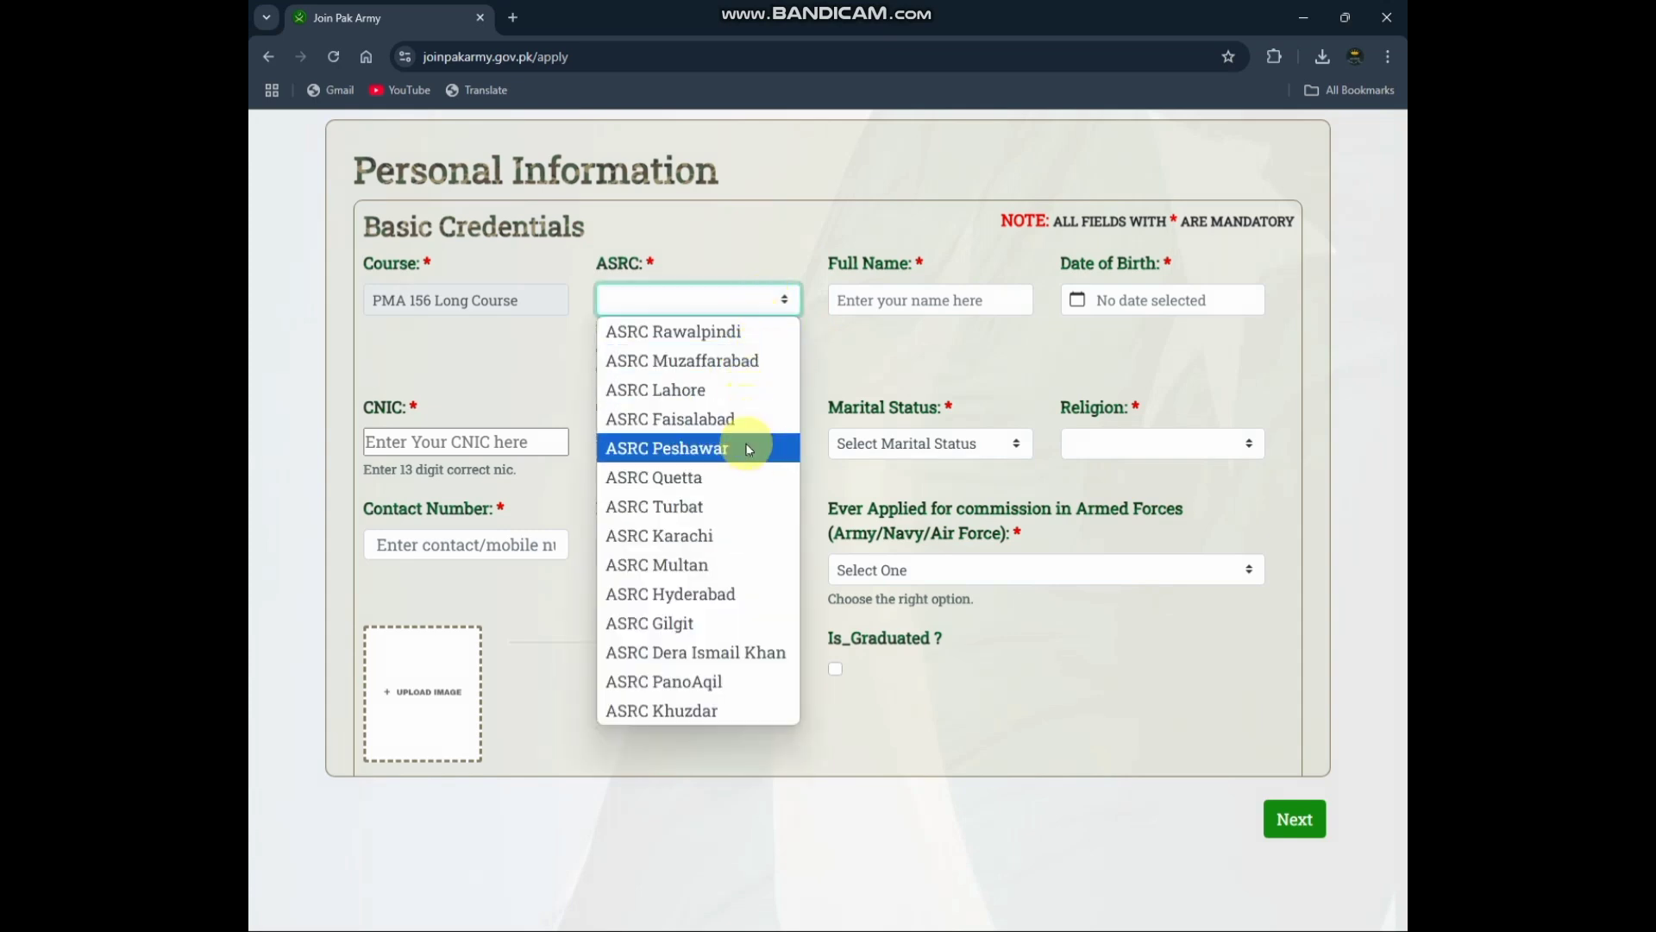
click(787, 304)
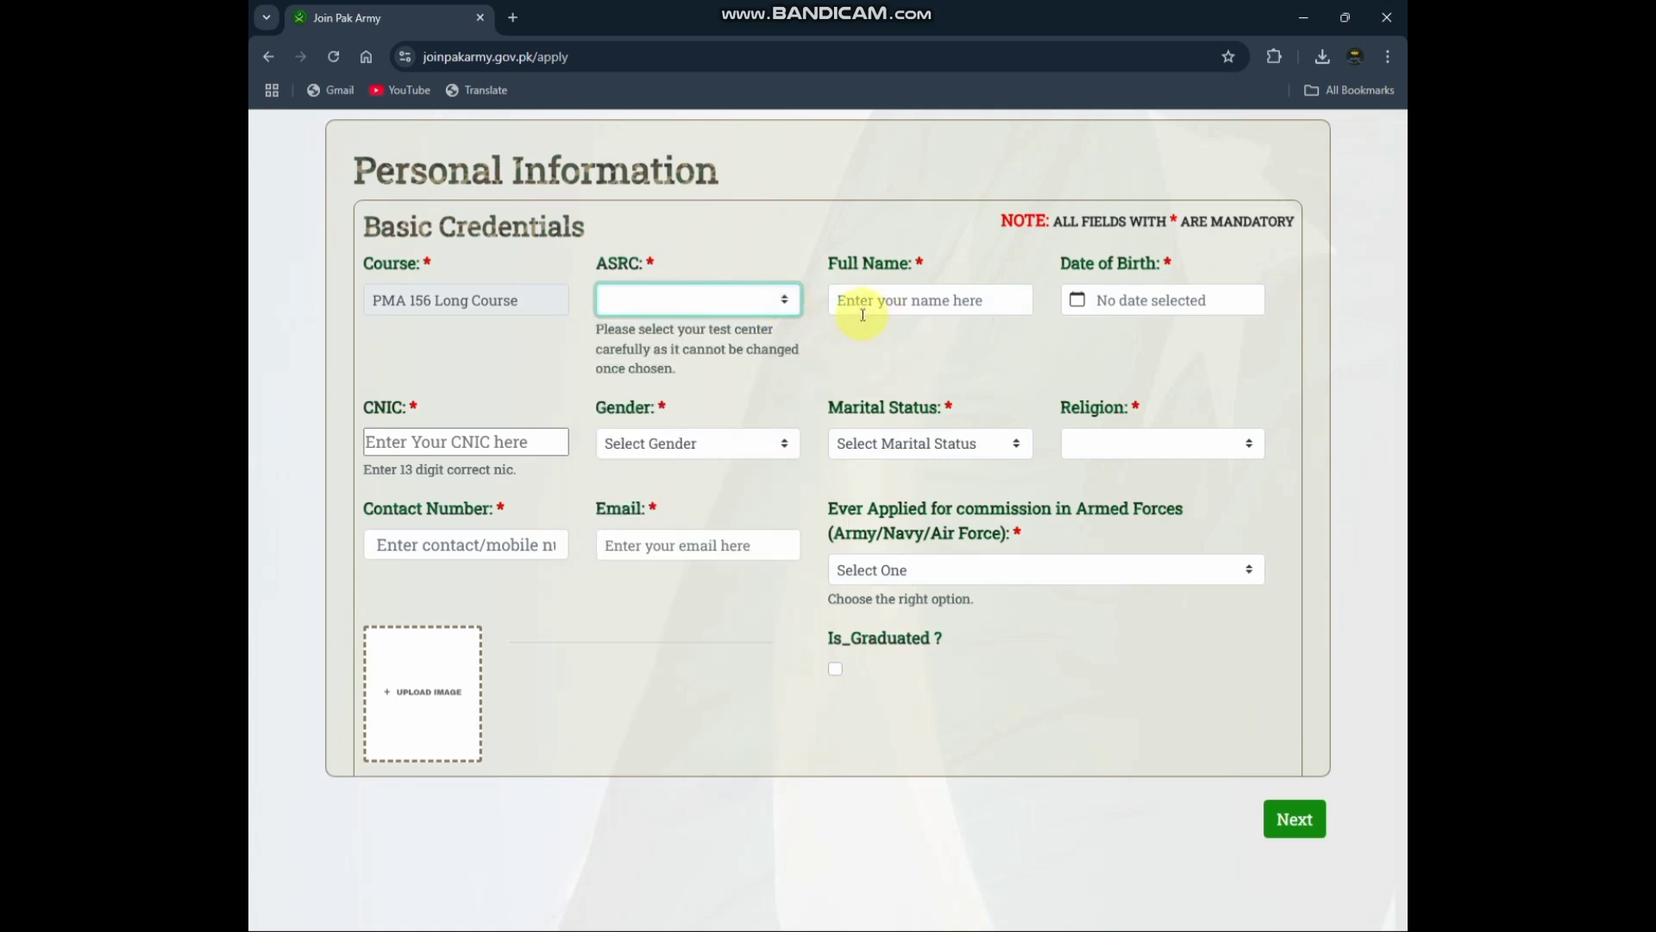
- Outline the Full Name, Date of Birth and CNIC fields in red one at a time, undoing each mark
key(ctrl+alt+d)
drag(802, 233, 1044, 339)
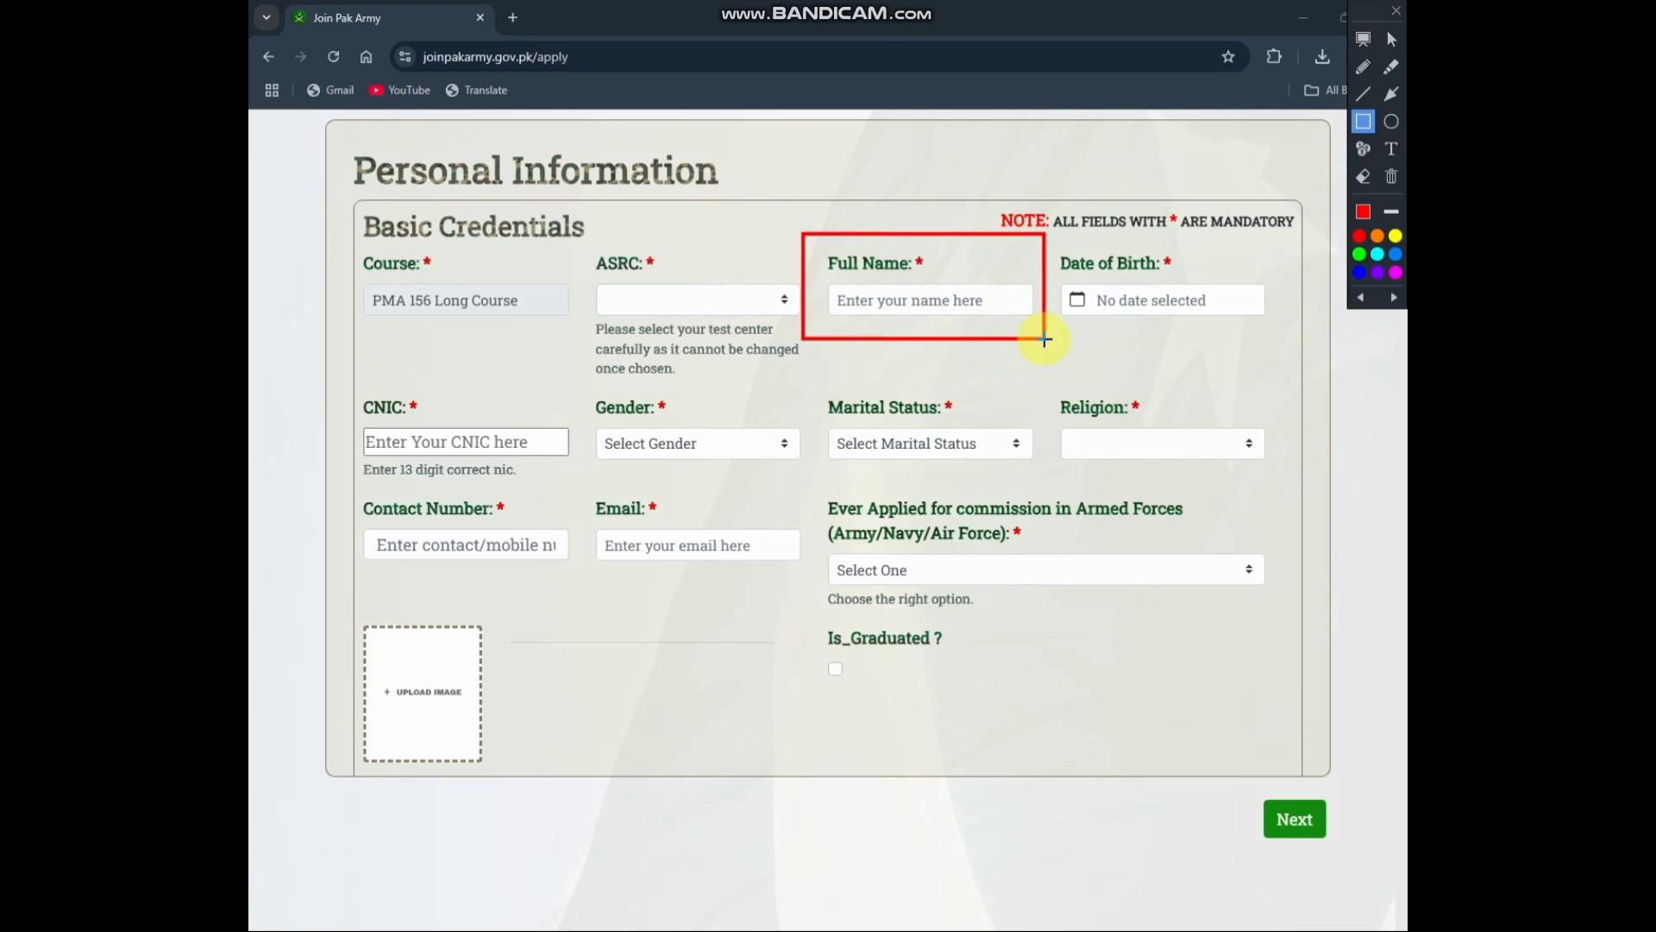
key(ctrl+z)
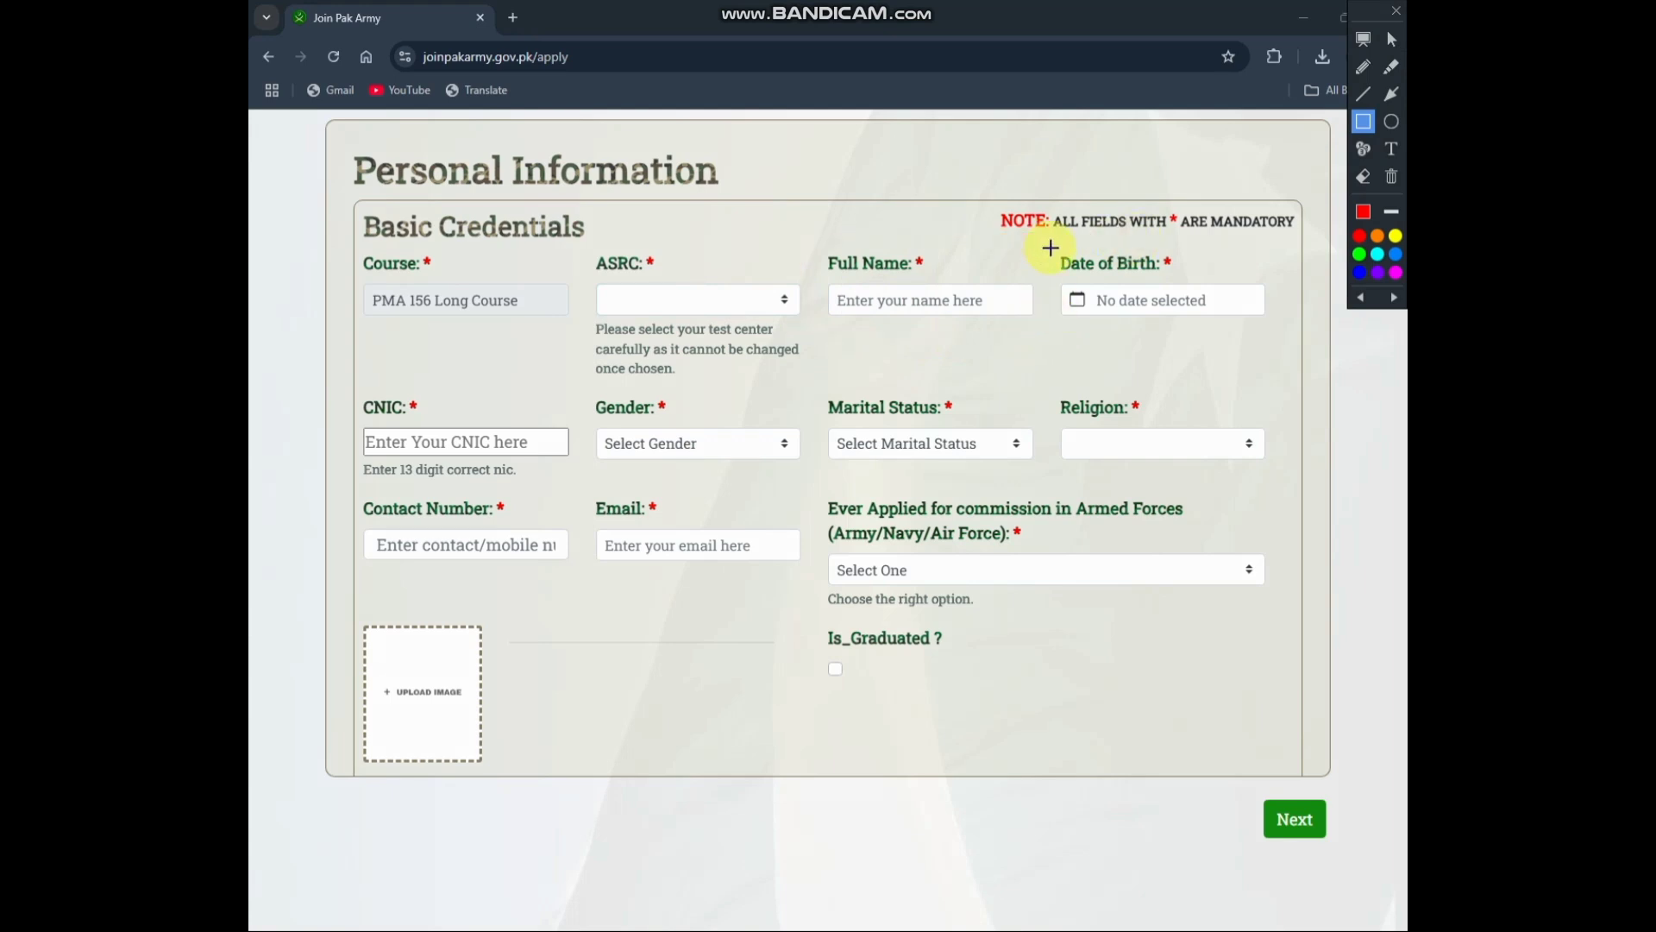
mouse_move(1051, 248)
mouse_down()
mouse_move(1199, 319)
mouse_move(1281, 327)
mouse_up()
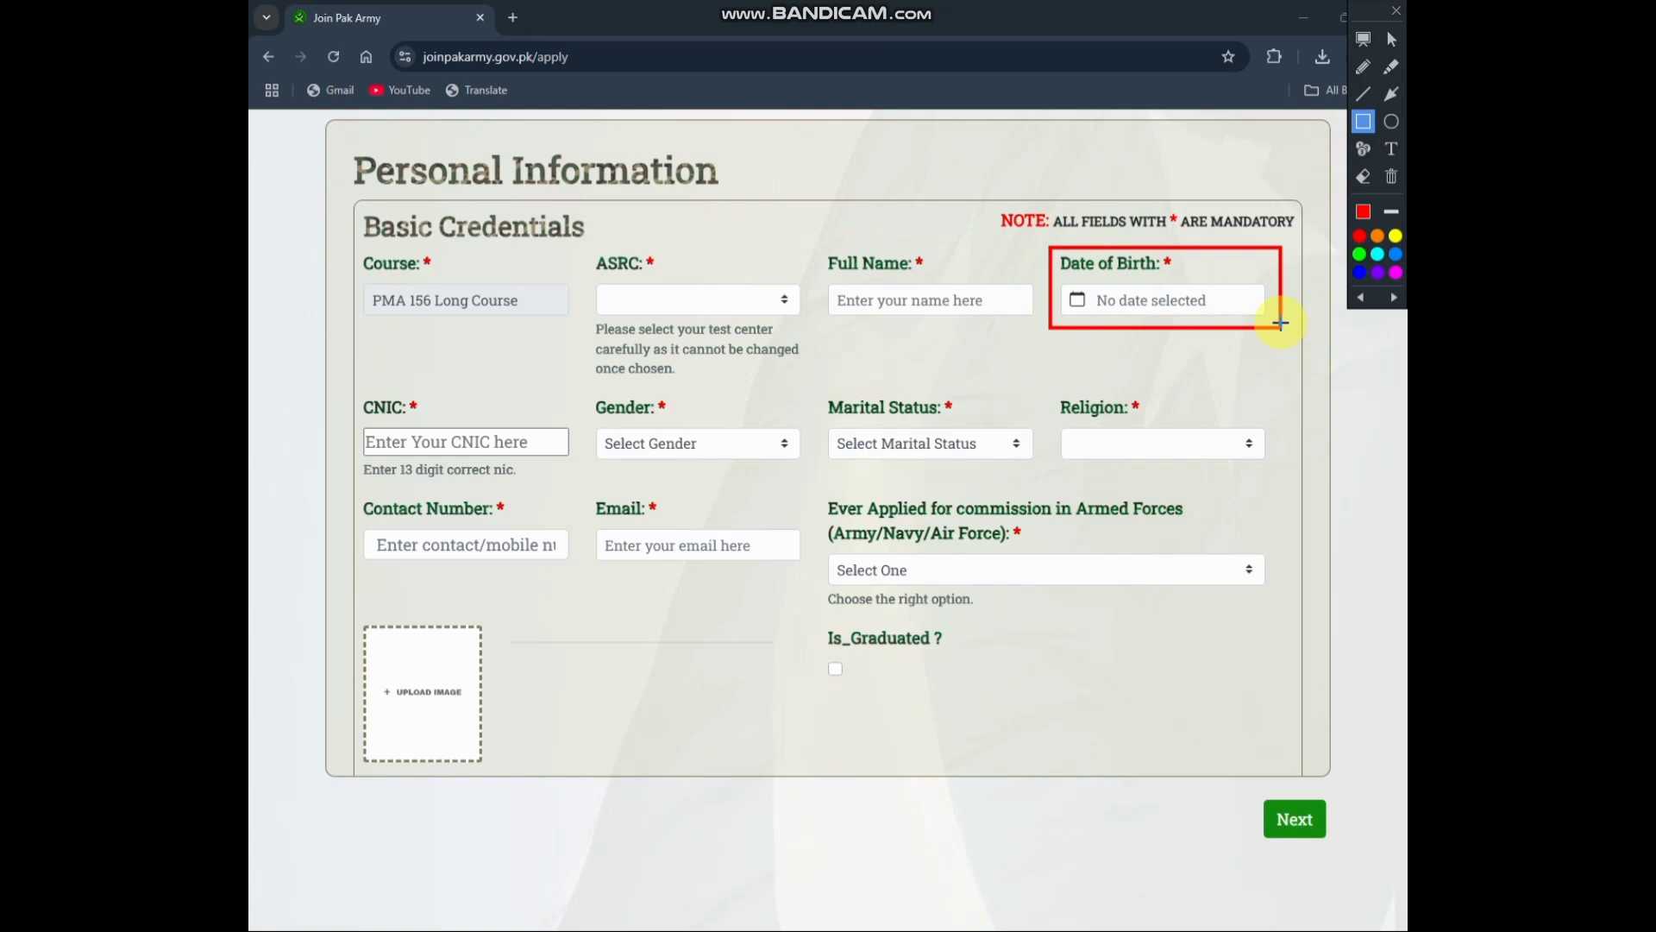
key(ctrl+z)
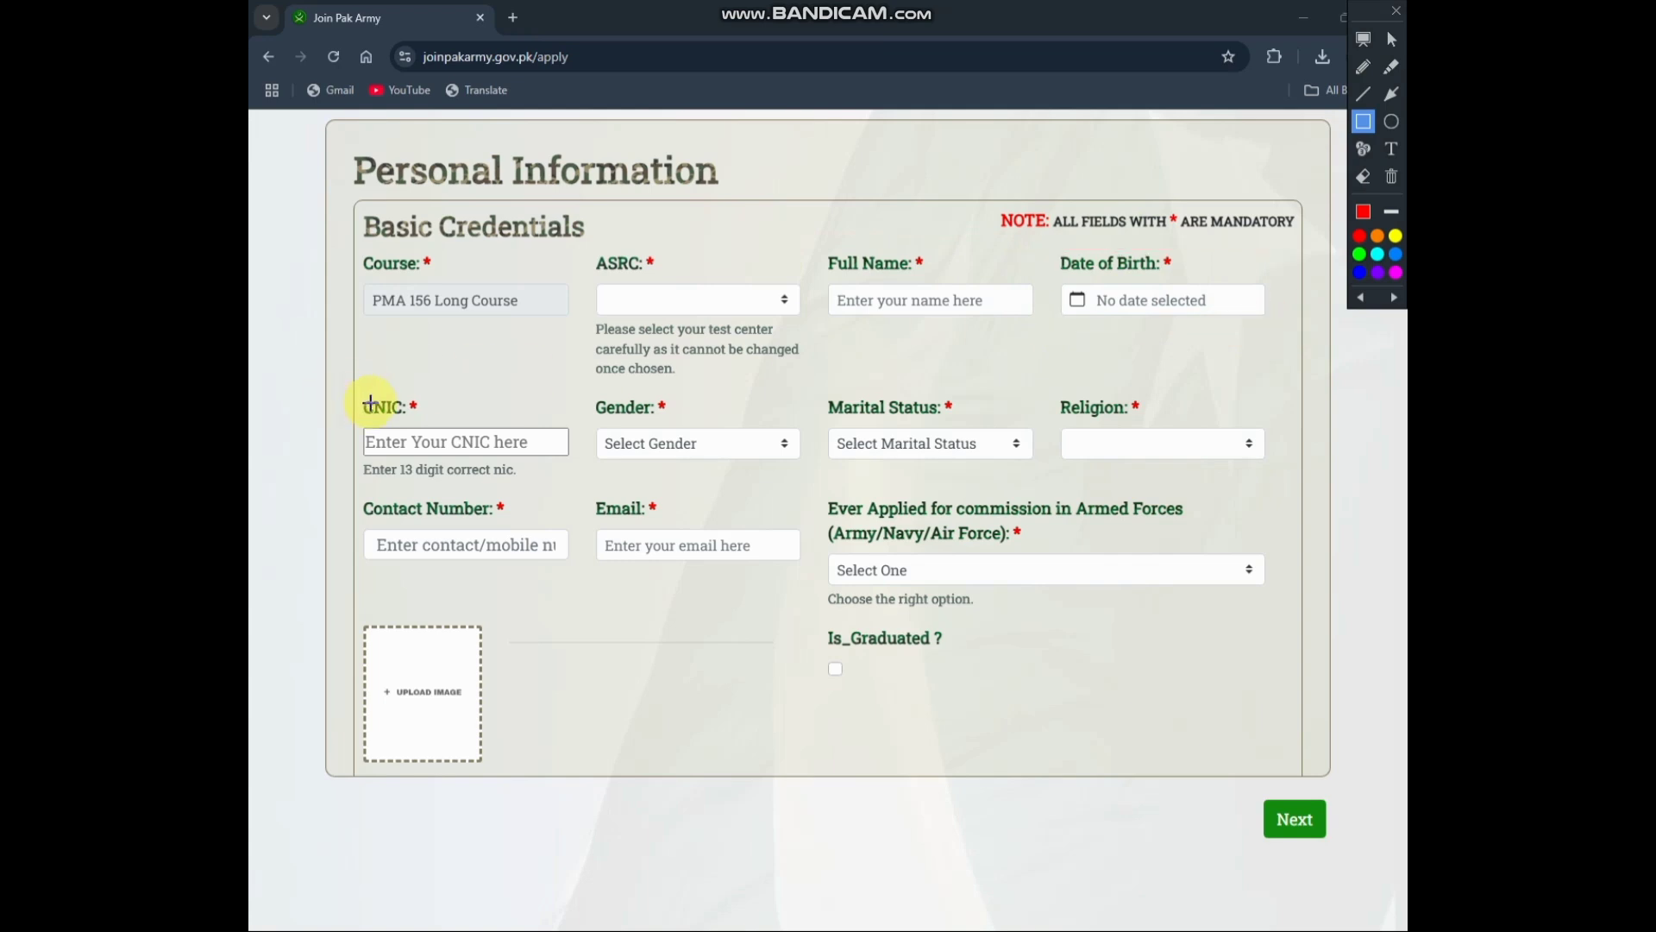
drag(355, 396, 587, 485)
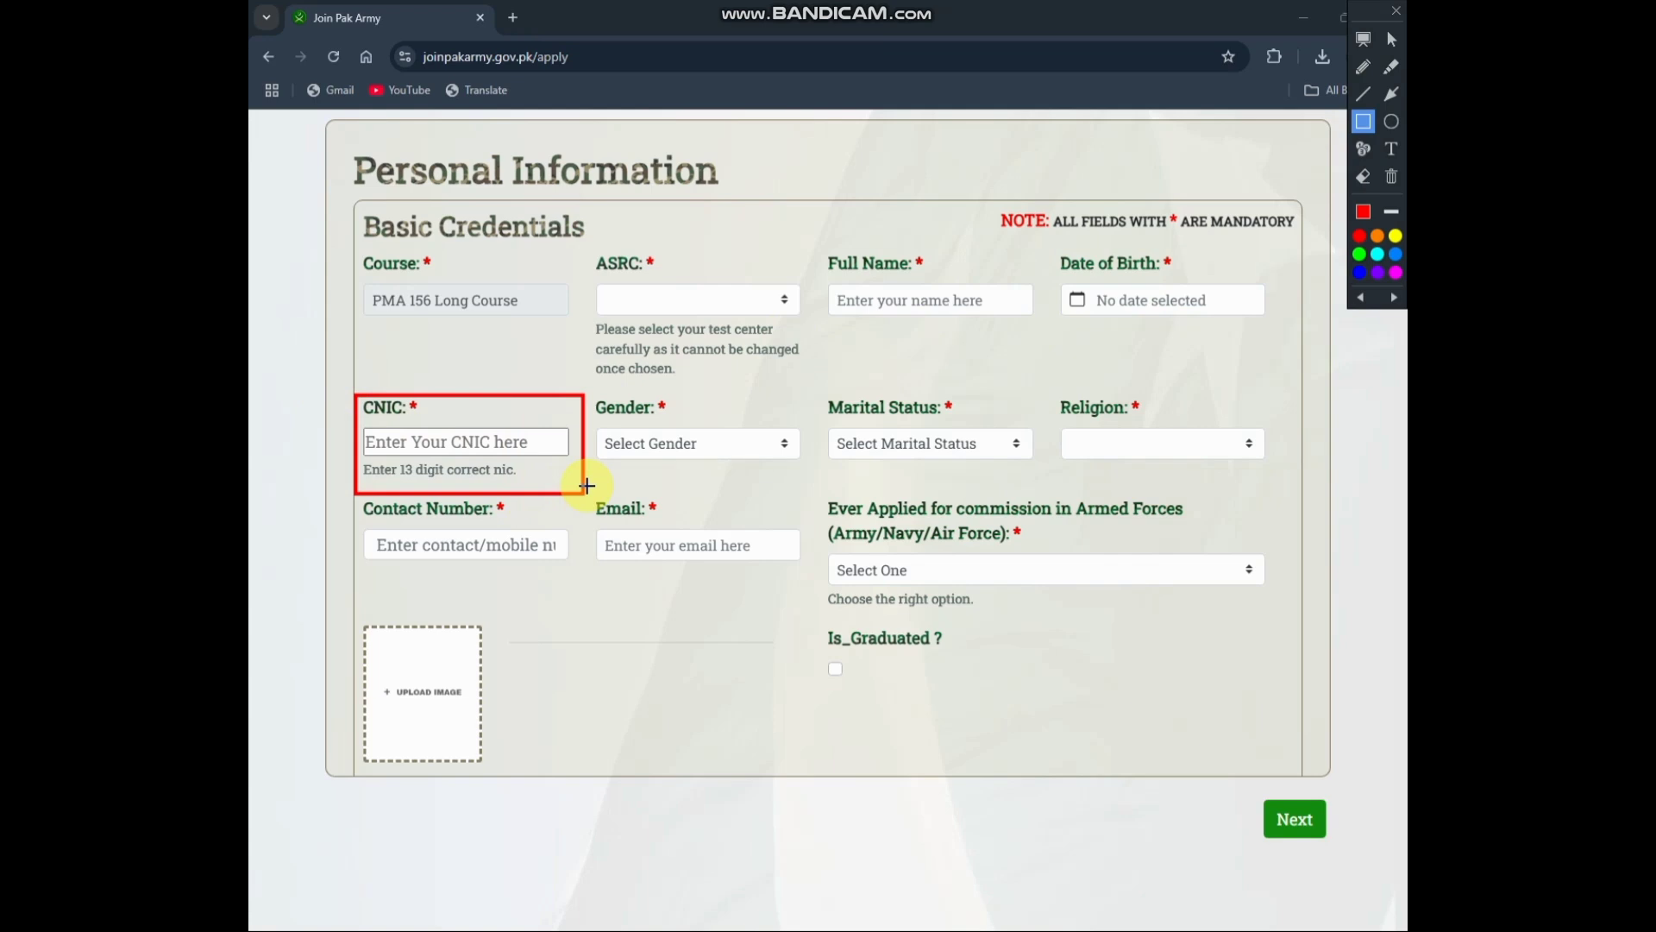
key(ctrl+z)
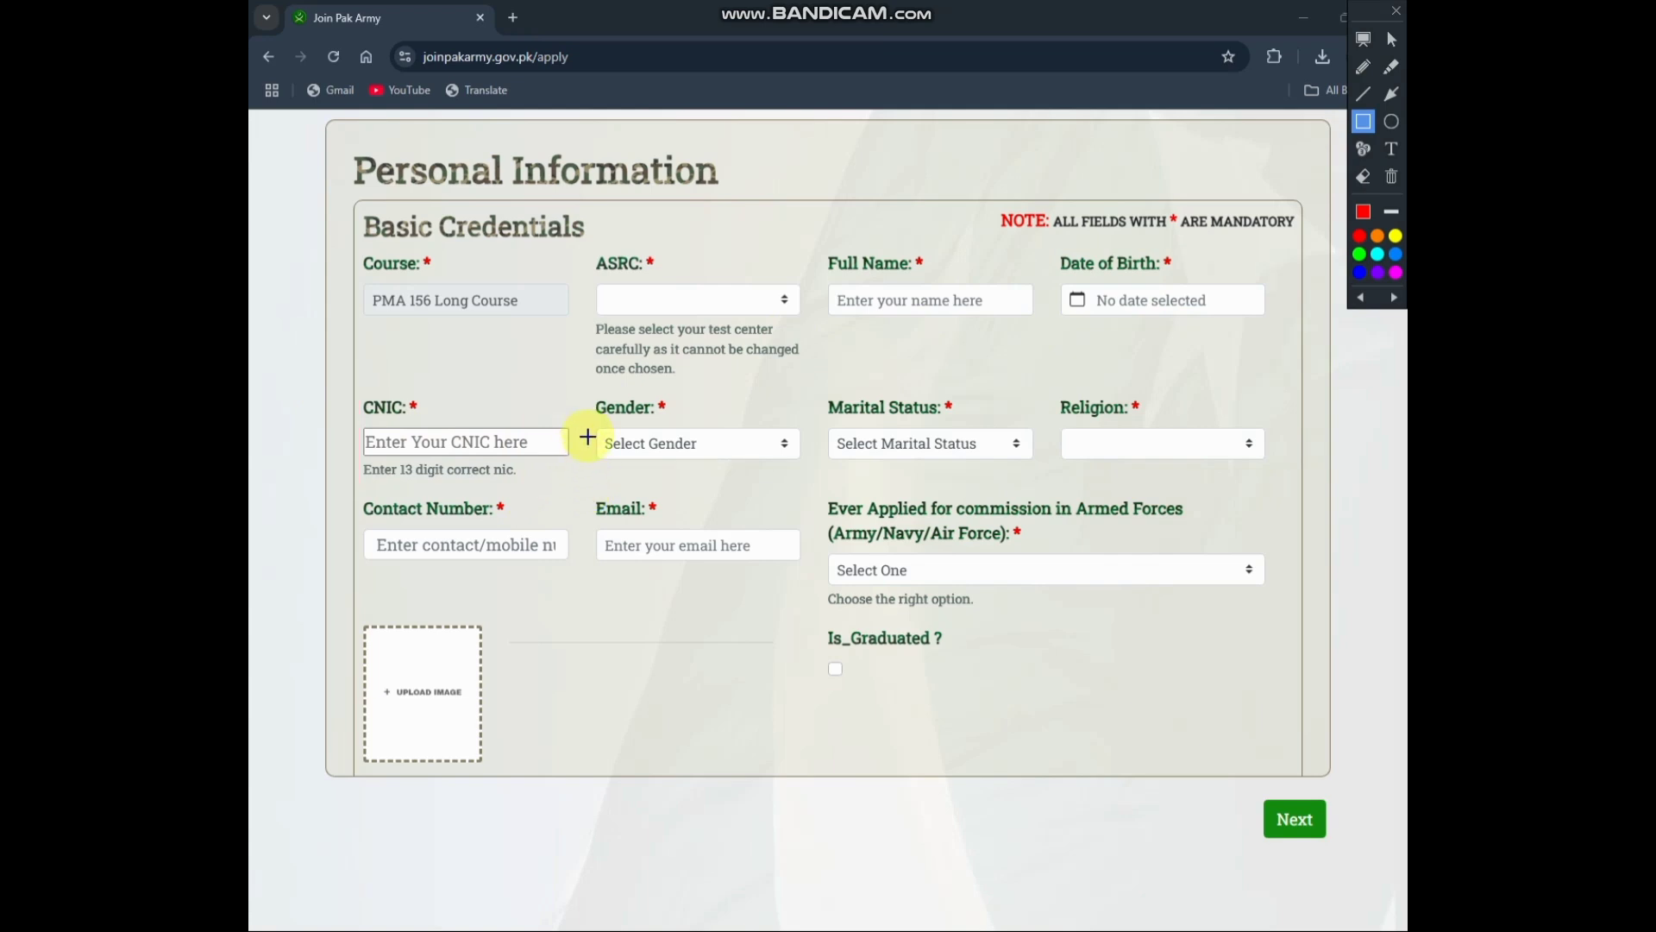
- Outline the Gender field briefly in red, clear the mark, and set Gender to Male
mouse_move(581, 396)
mouse_down()
mouse_move(743, 465)
mouse_move(811, 474)
mouse_up()
key(ctrl+z)
key(Escape)
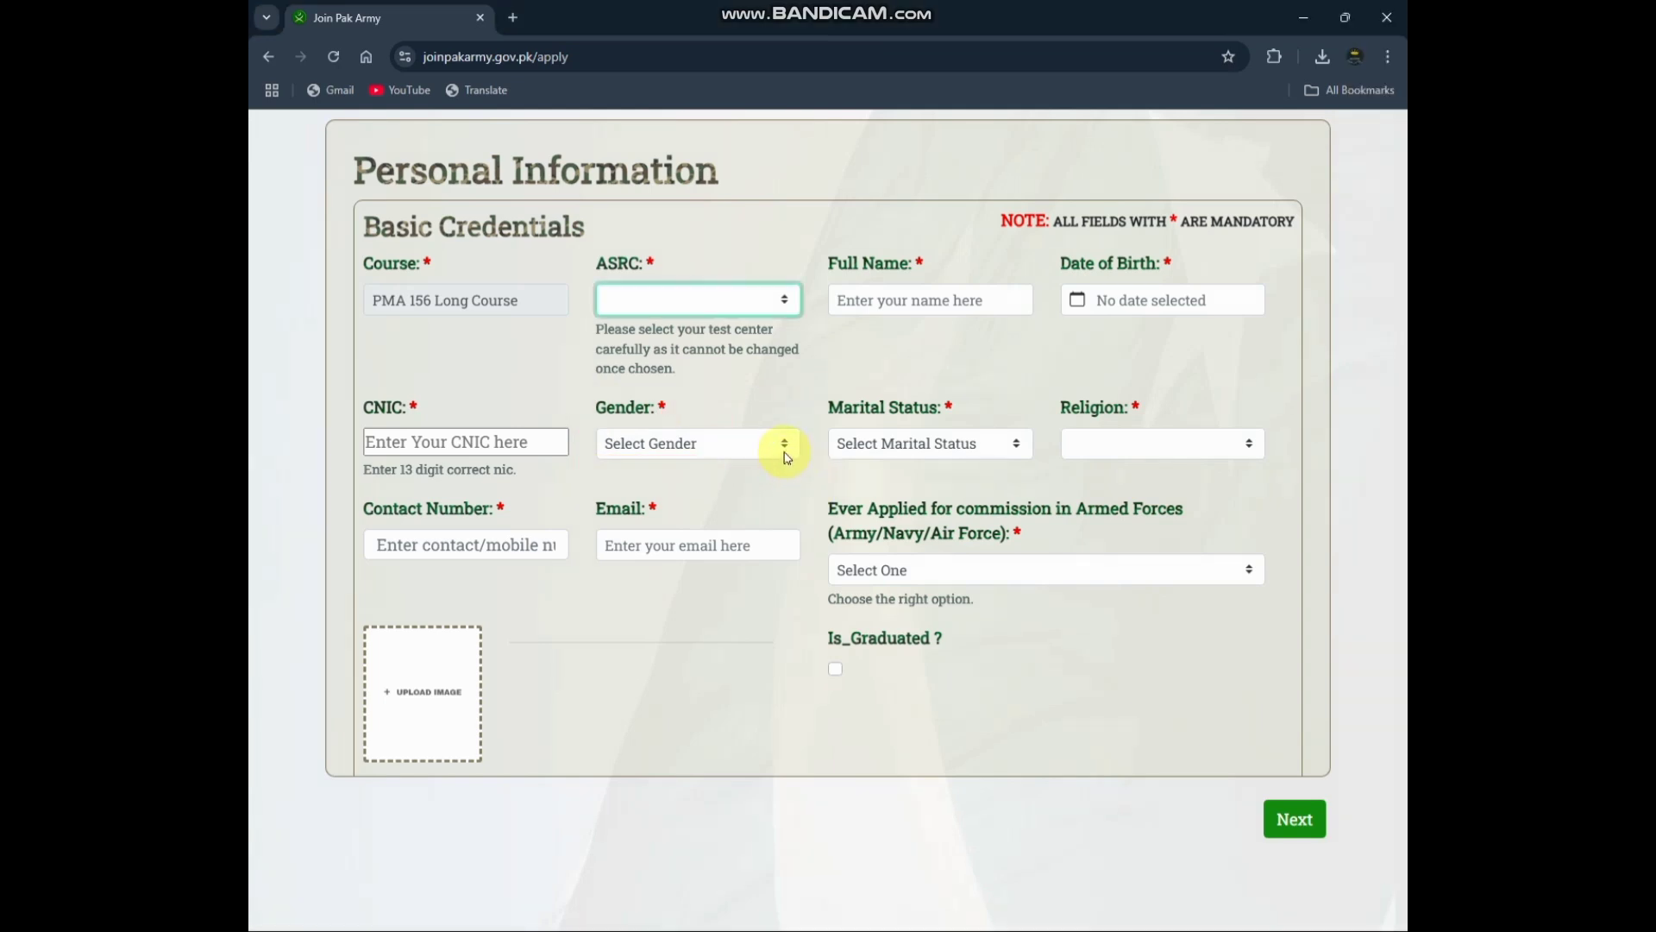
click(780, 443)
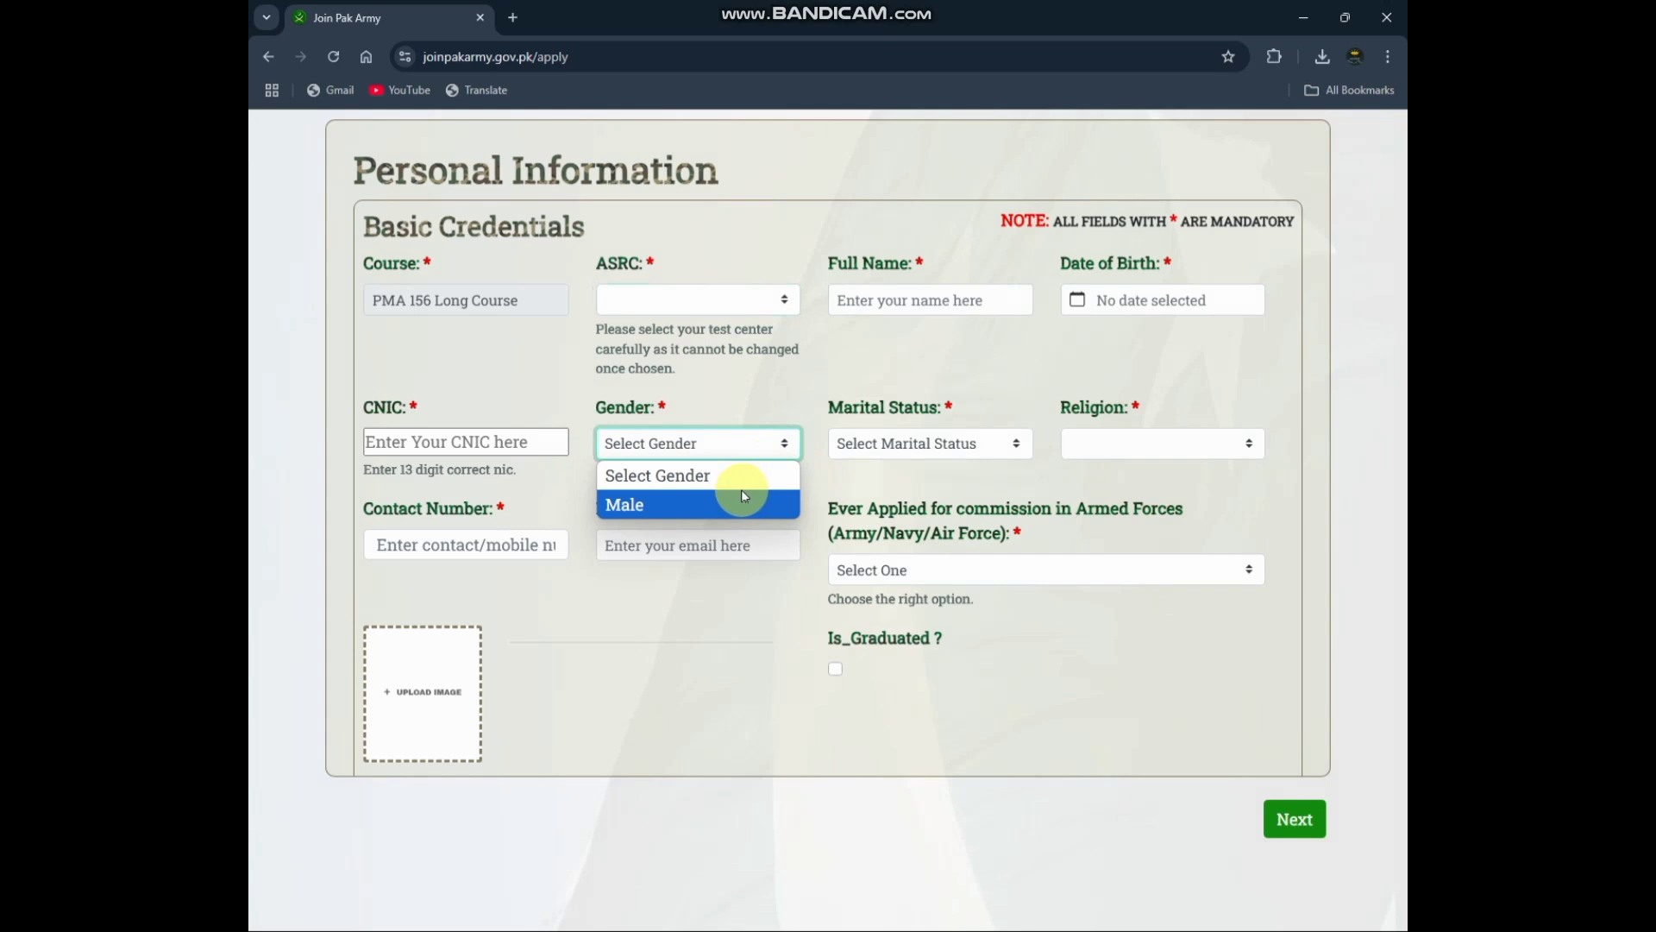
click(743, 500)
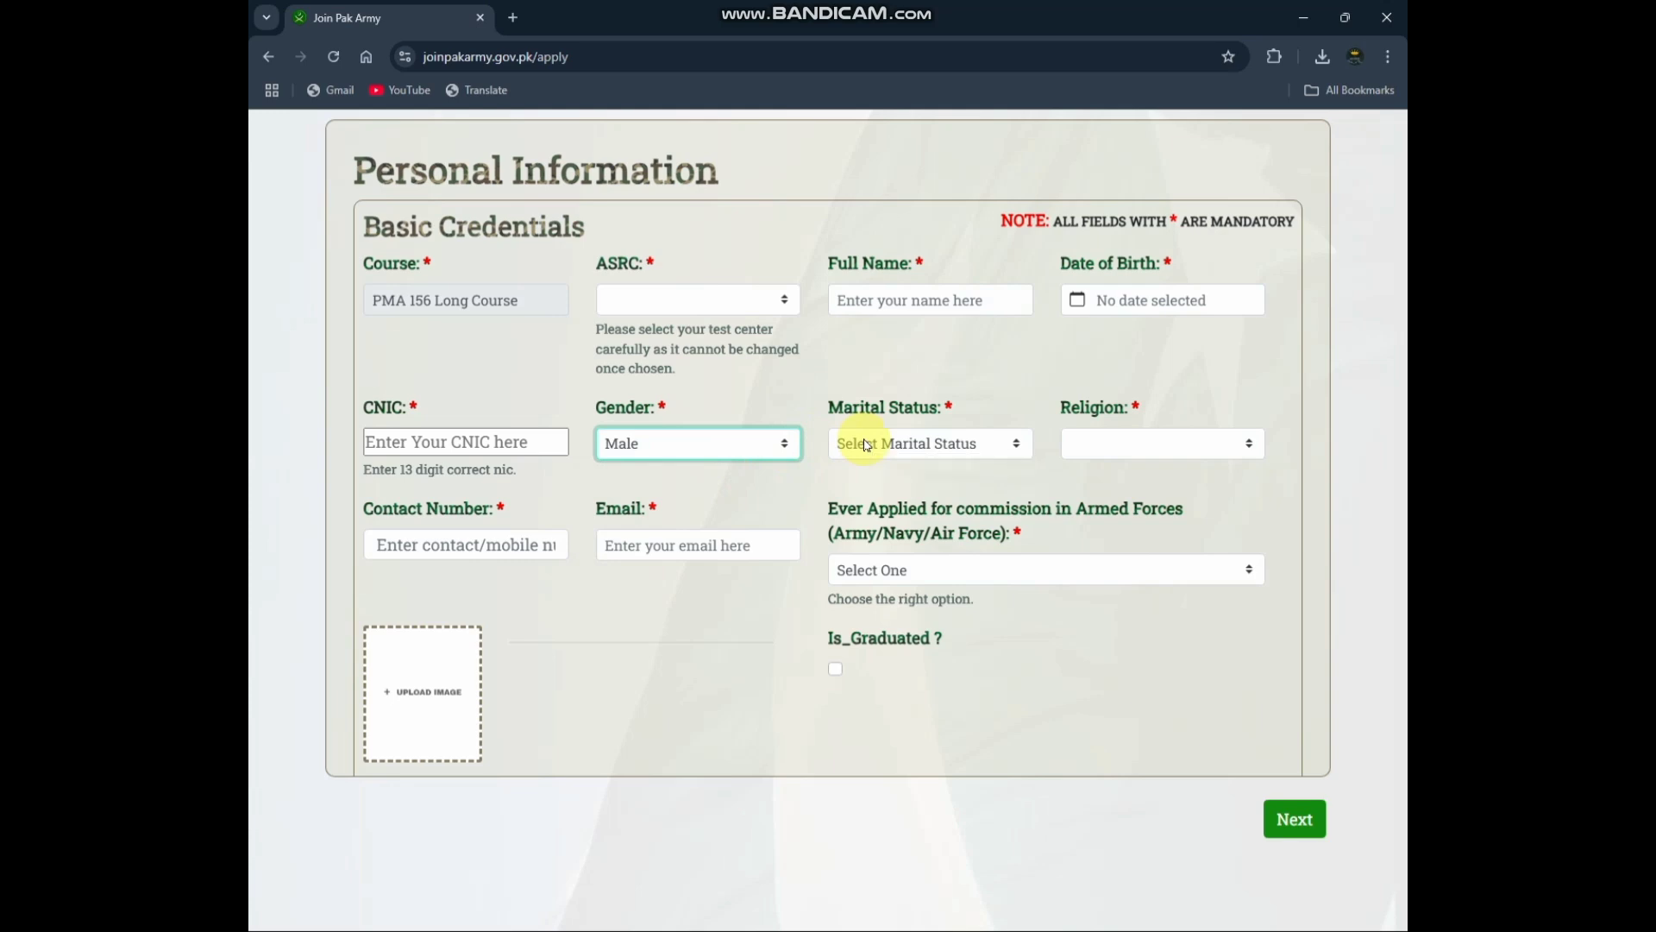
- Outline the Marital Status field in red and view its options without choosing one
key(ctrl+alt+d)
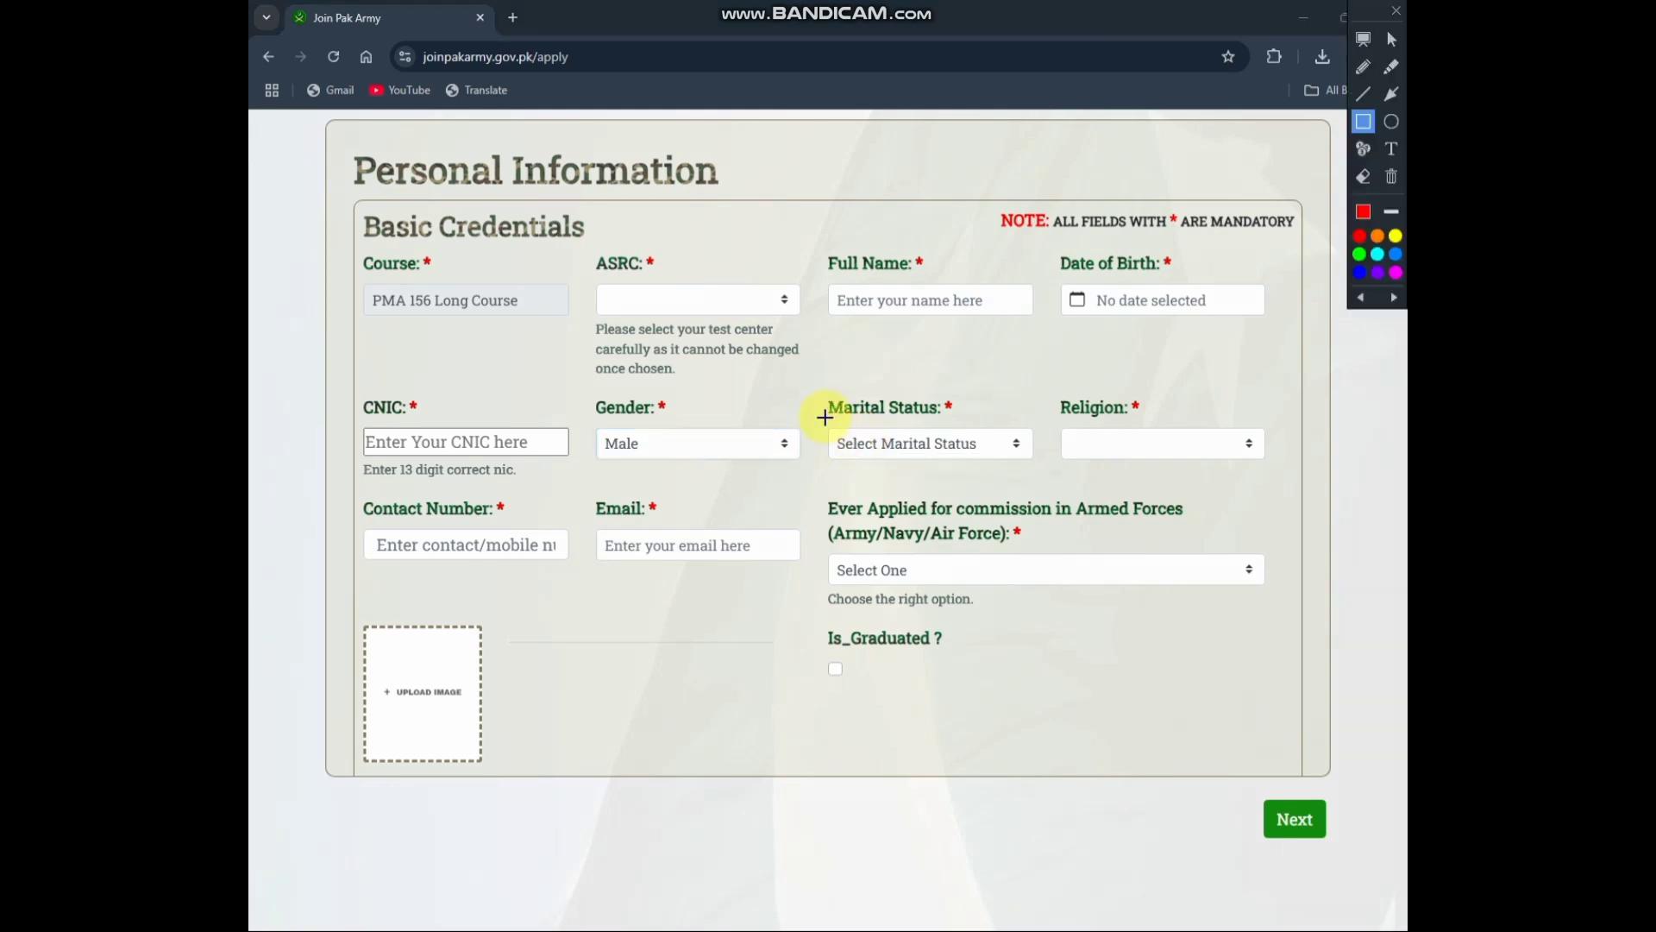
mouse_move(810, 393)
mouse_down()
mouse_move(1109, 507)
mouse_move(1042, 473)
mouse_up()
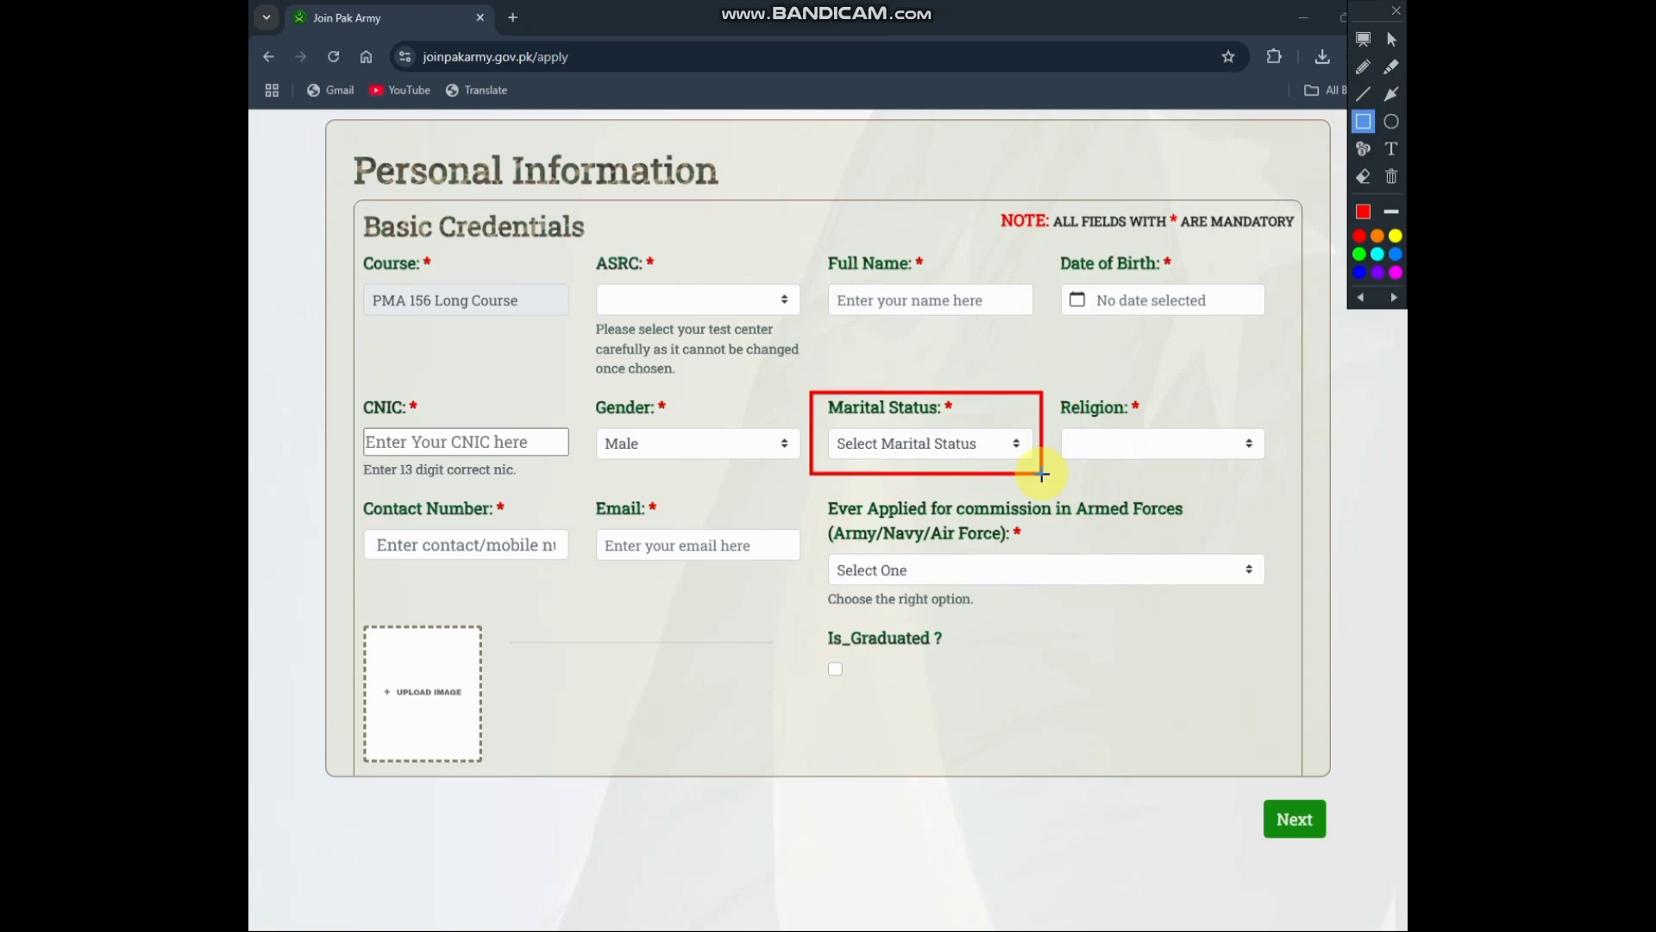
key(ctrl+alt+d)
click(1011, 443)
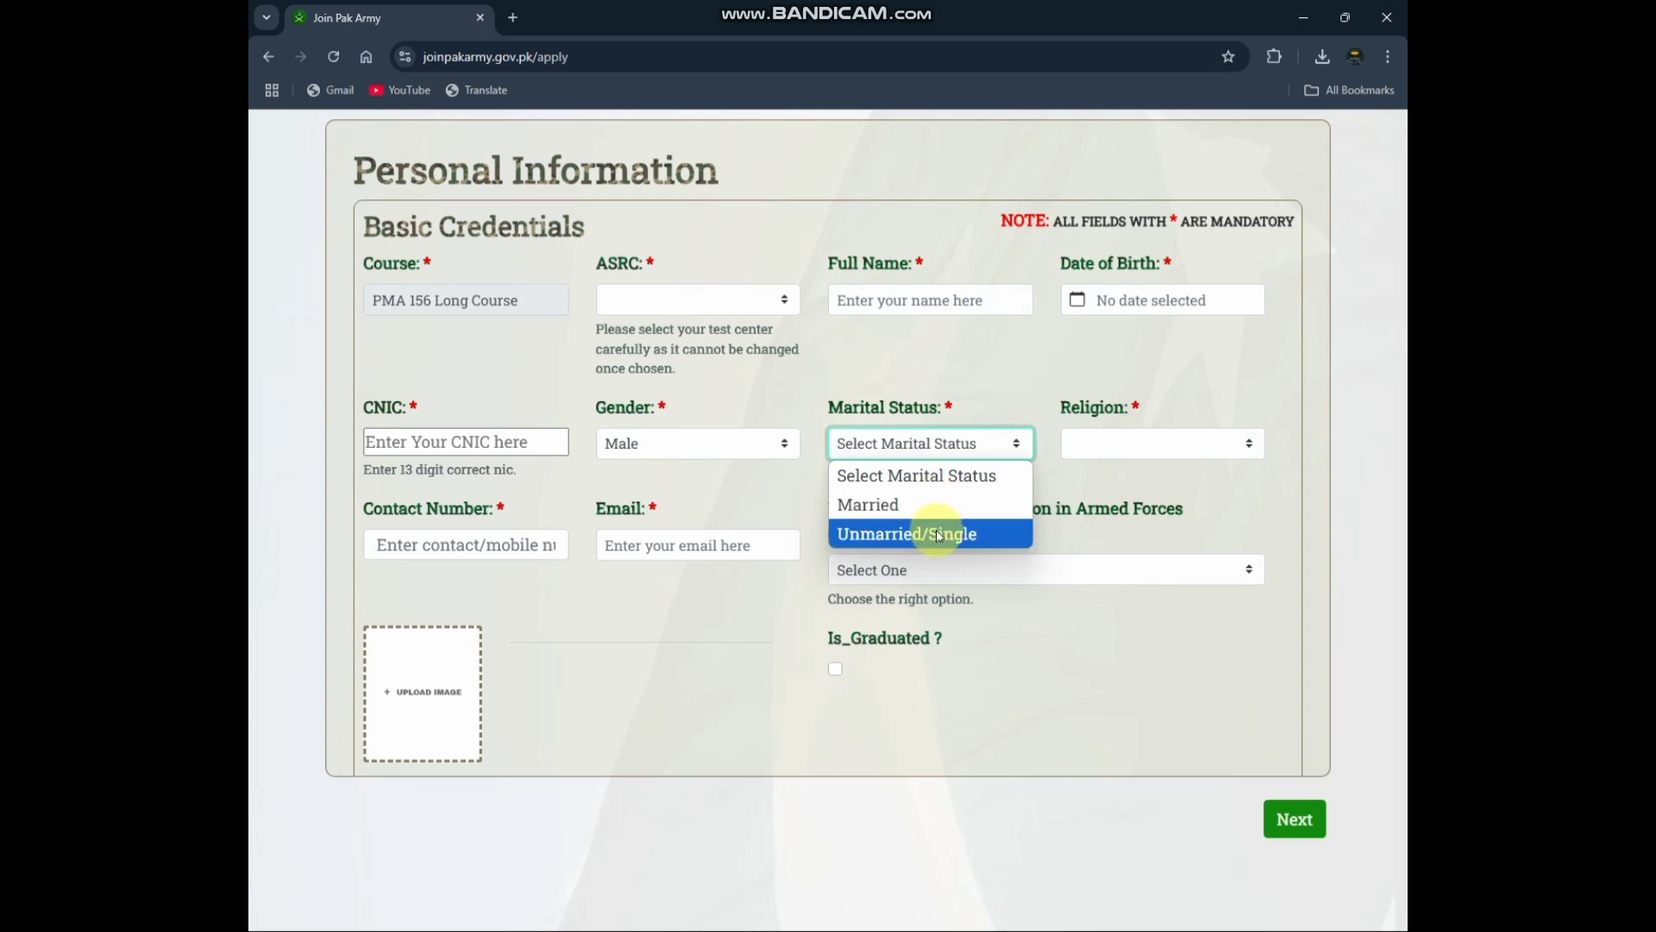
click(992, 443)
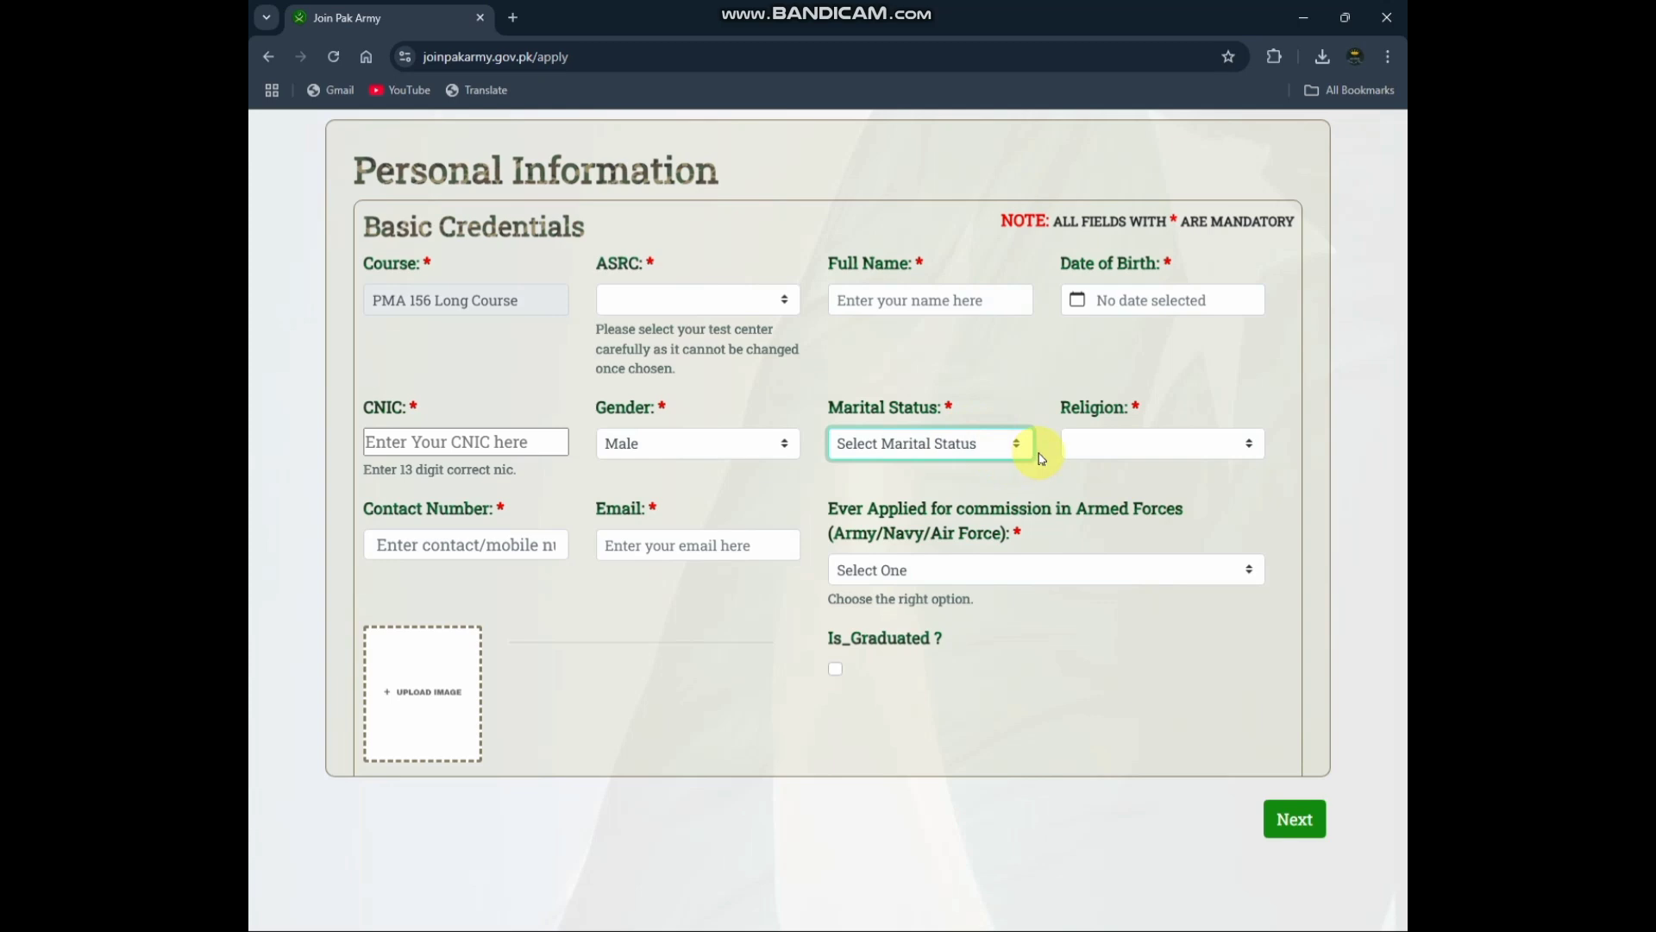
- Outline the Religion field in red, leave drawing mode, and set Religion to Islam
key(ctrl+alt+d)
drag(1046, 378, 1284, 501)
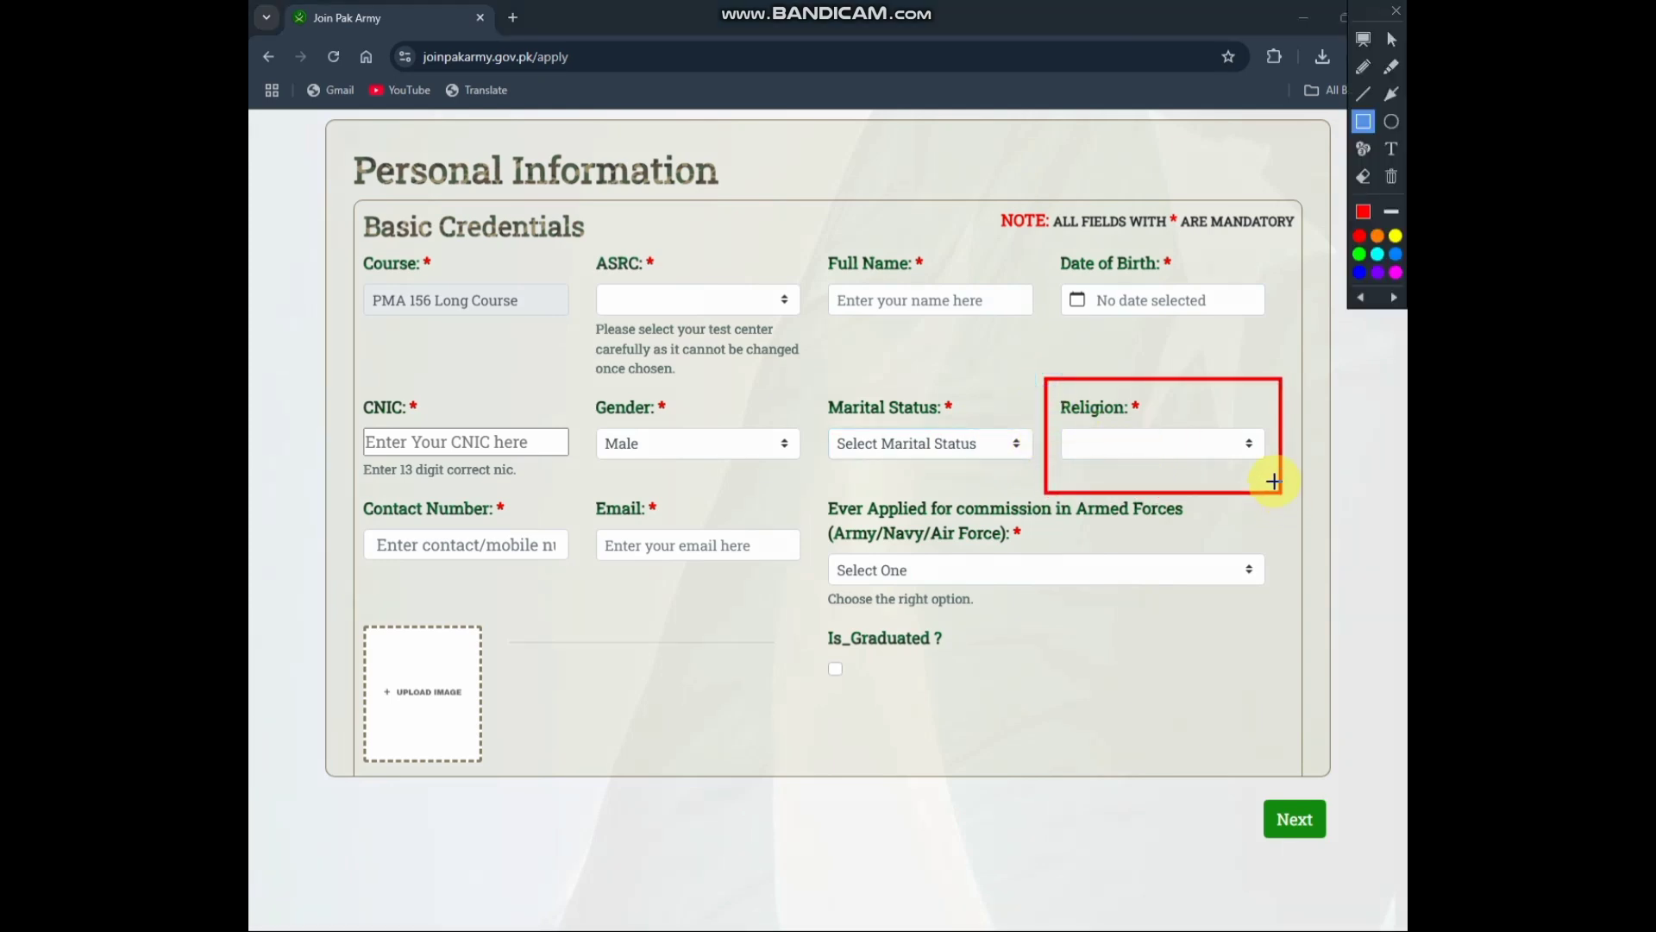
key(ctrl+alt+d)
click(1240, 447)
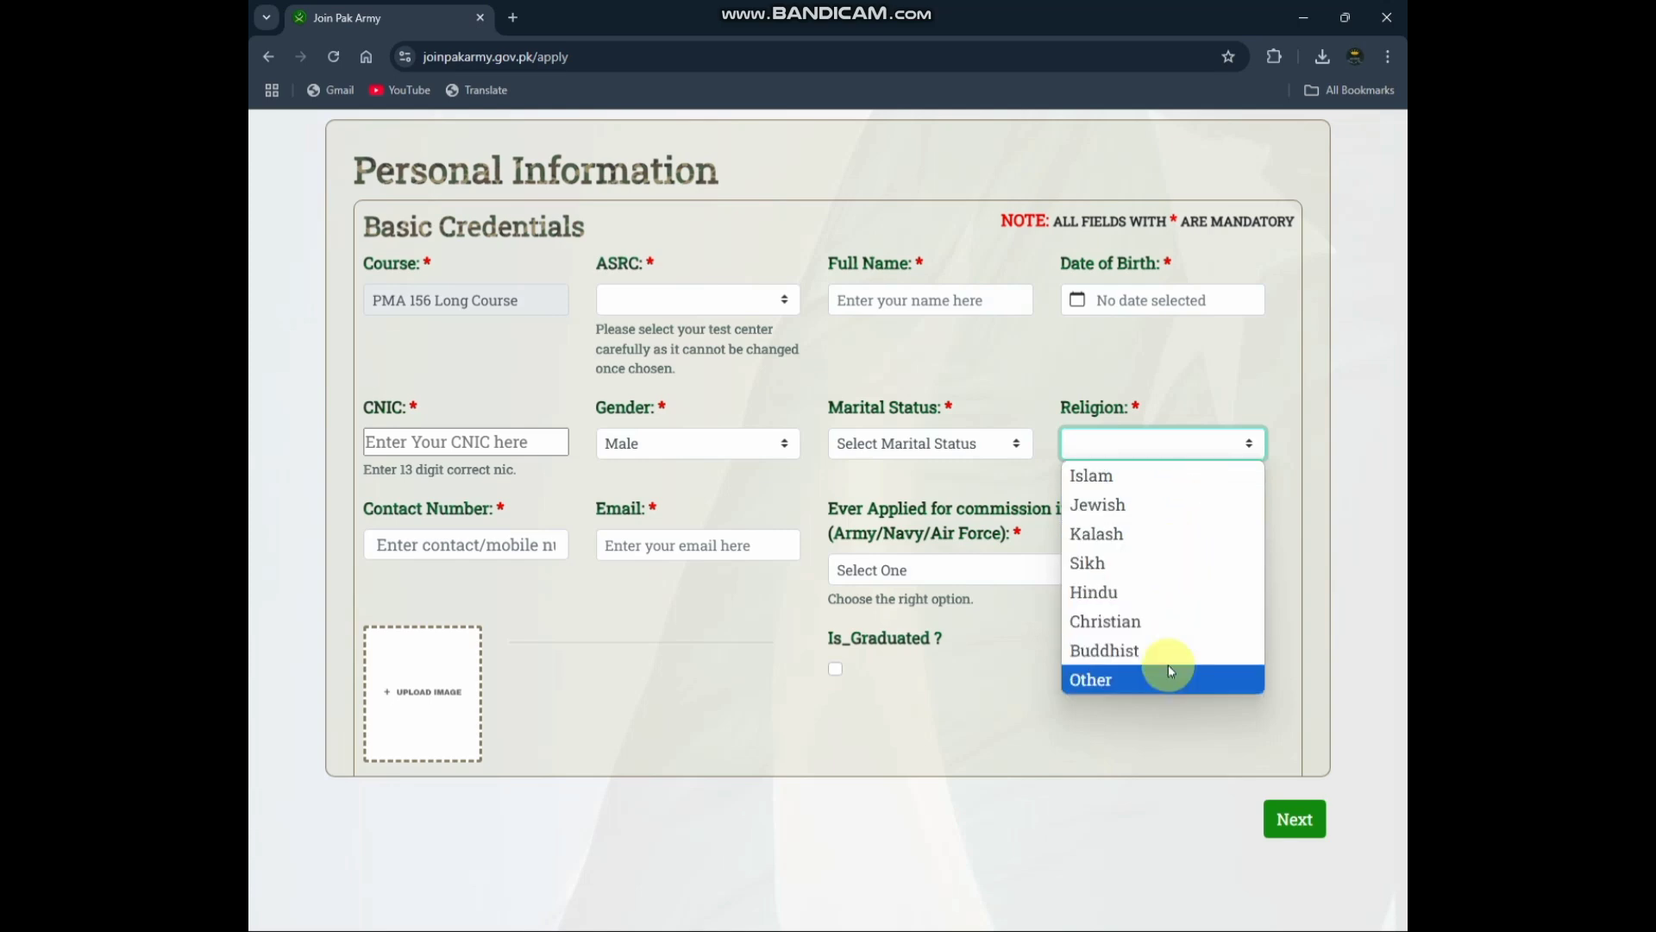
click(1163, 484)
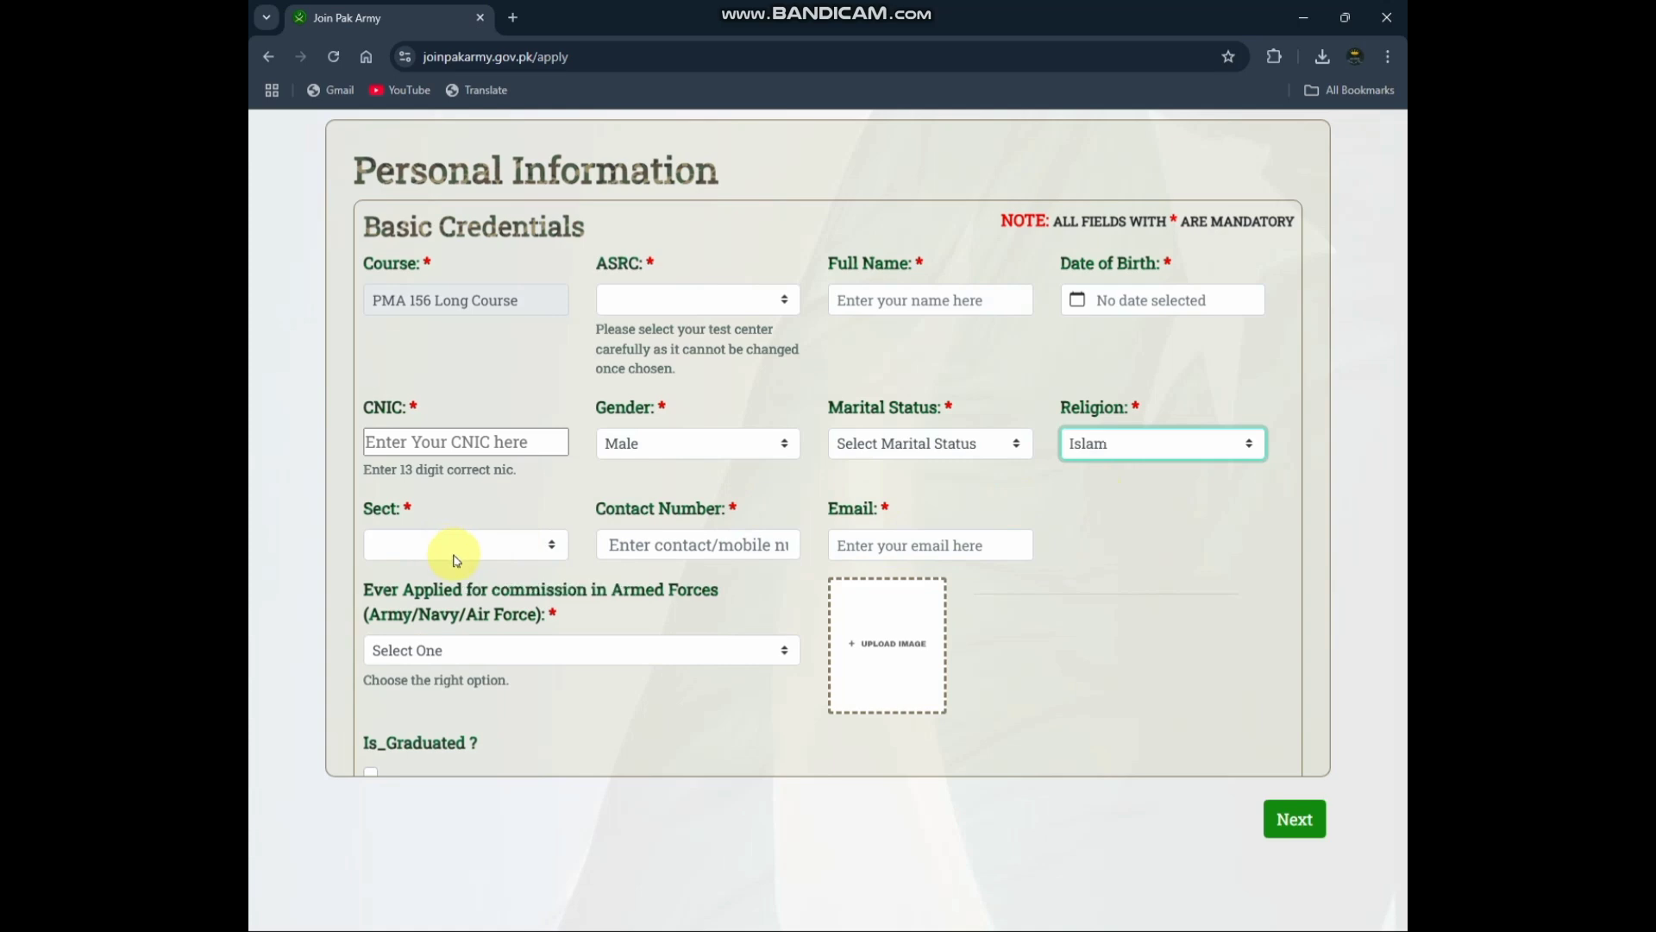
- Outline the Sect field in red and view its options without choosing one
key(ctrl+alt+d)
mouse_move(360, 492)
mouse_down()
mouse_move(548, 597)
mouse_move(565, 579)
mouse_up()
key(ctrl+alt+d)
click(549, 551)
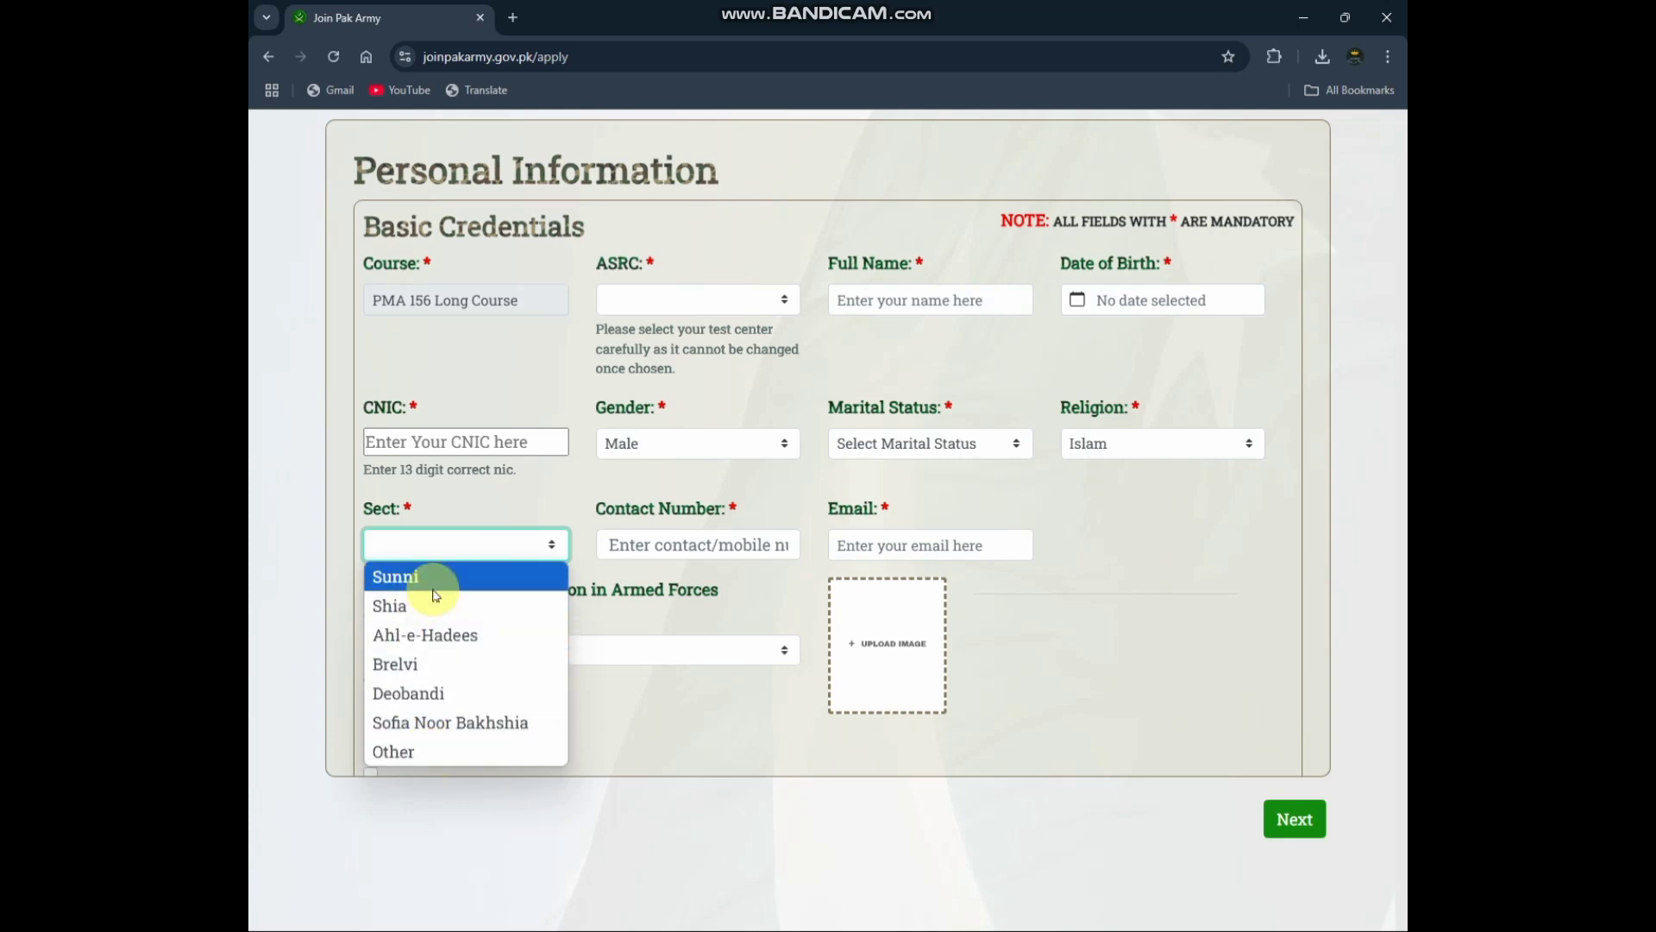
click(556, 549)
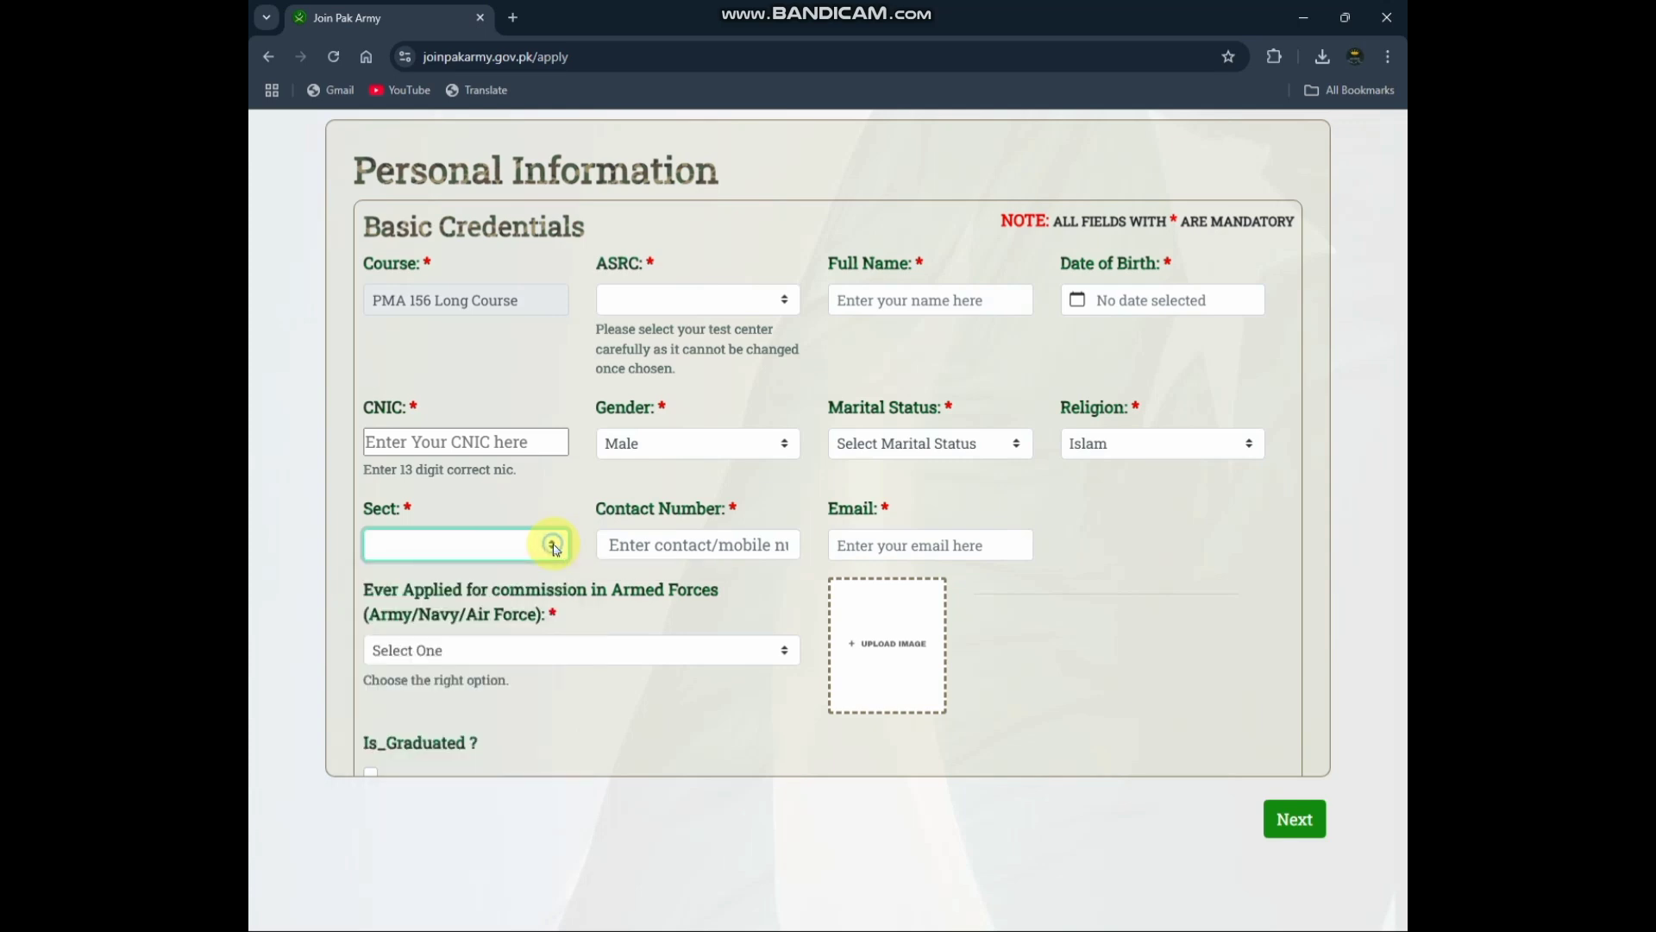
- Outline the Contact Number field and the Email field with red rectangles
click(638, 547)
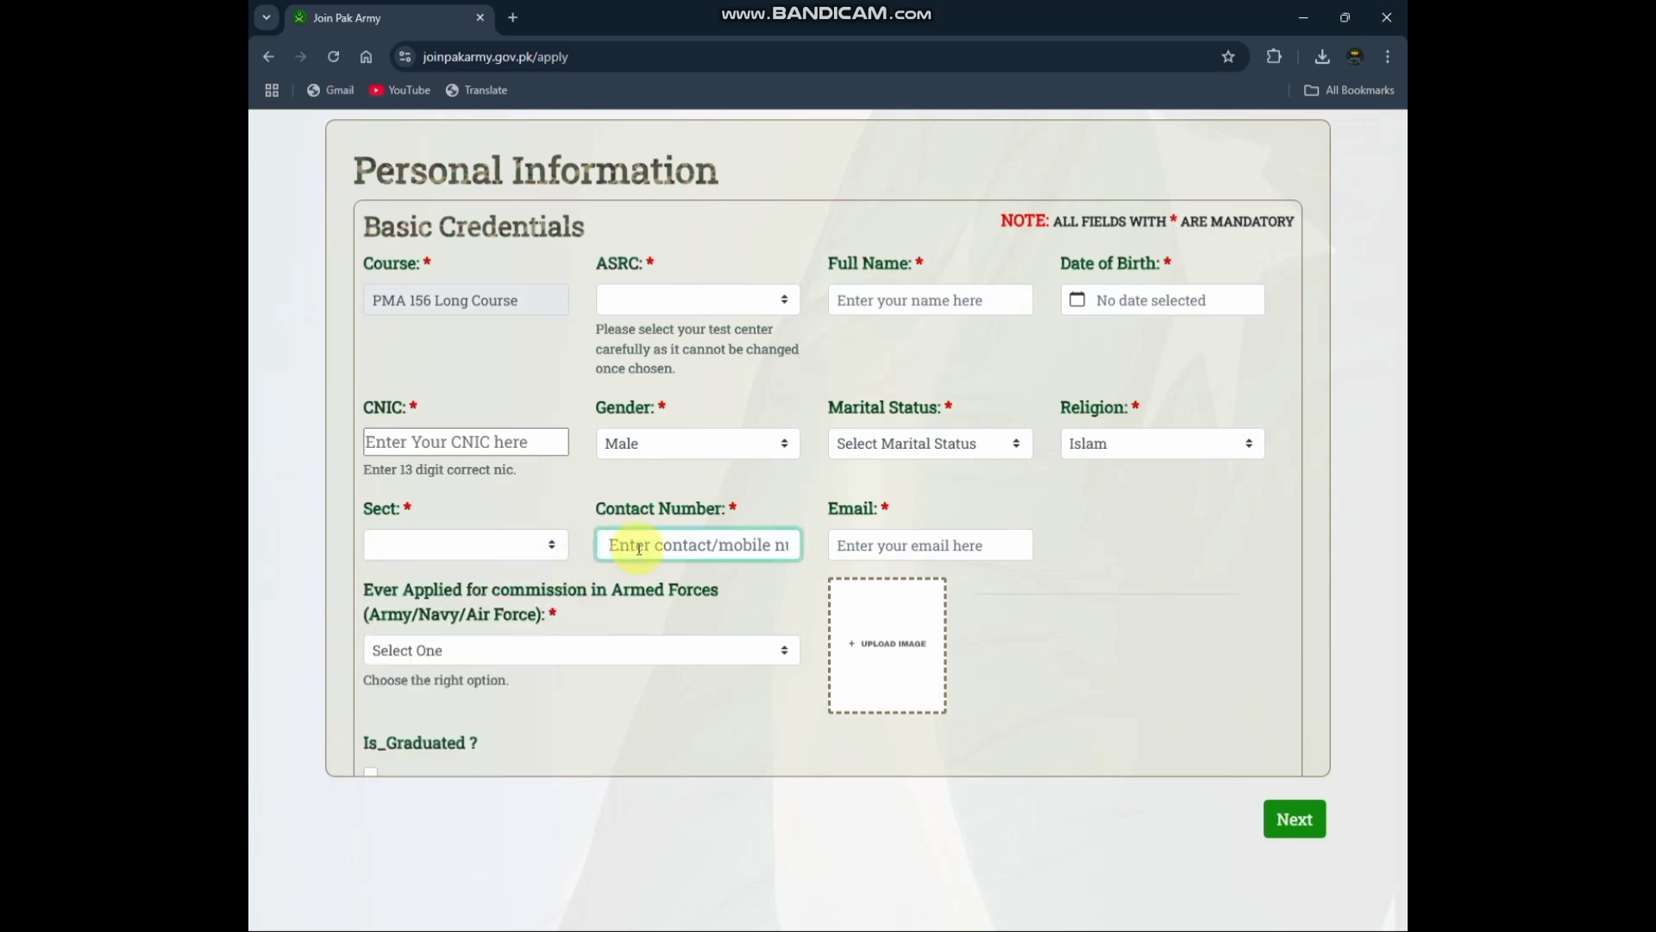
key(ctrl+alt+d)
mouse_move(585, 495)
mouse_down()
mouse_move(640, 562)
mouse_move(813, 571)
mouse_up()
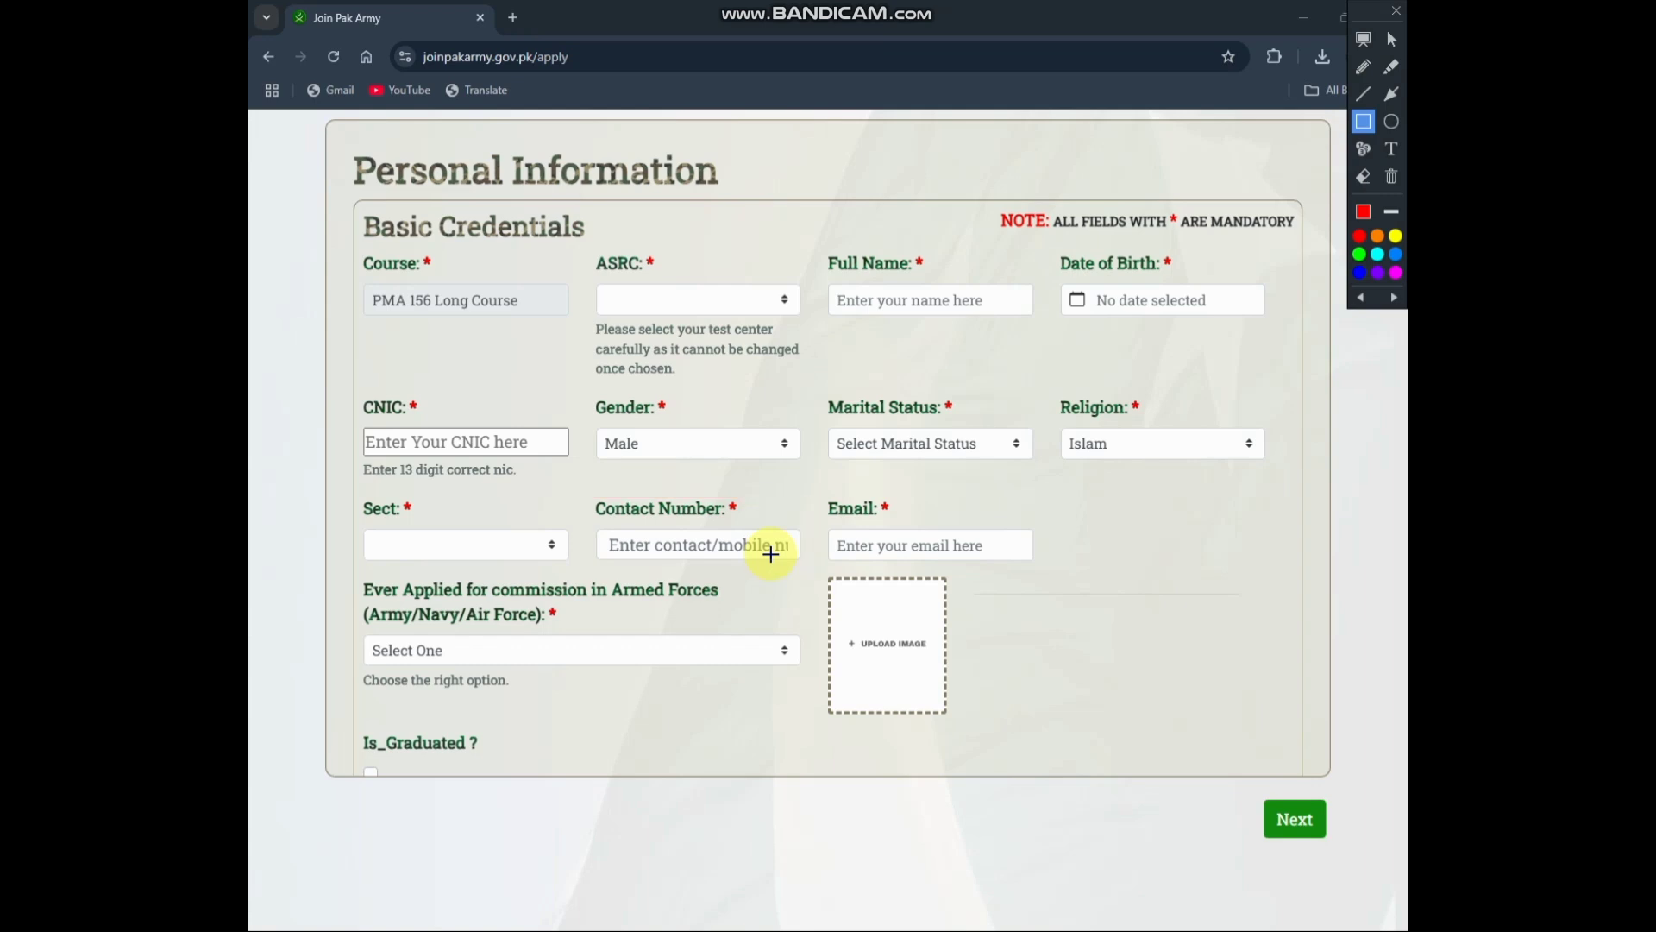
mouse_move(822, 491)
mouse_down()
mouse_move(894, 540)
mouse_move(1042, 569)
mouse_up()
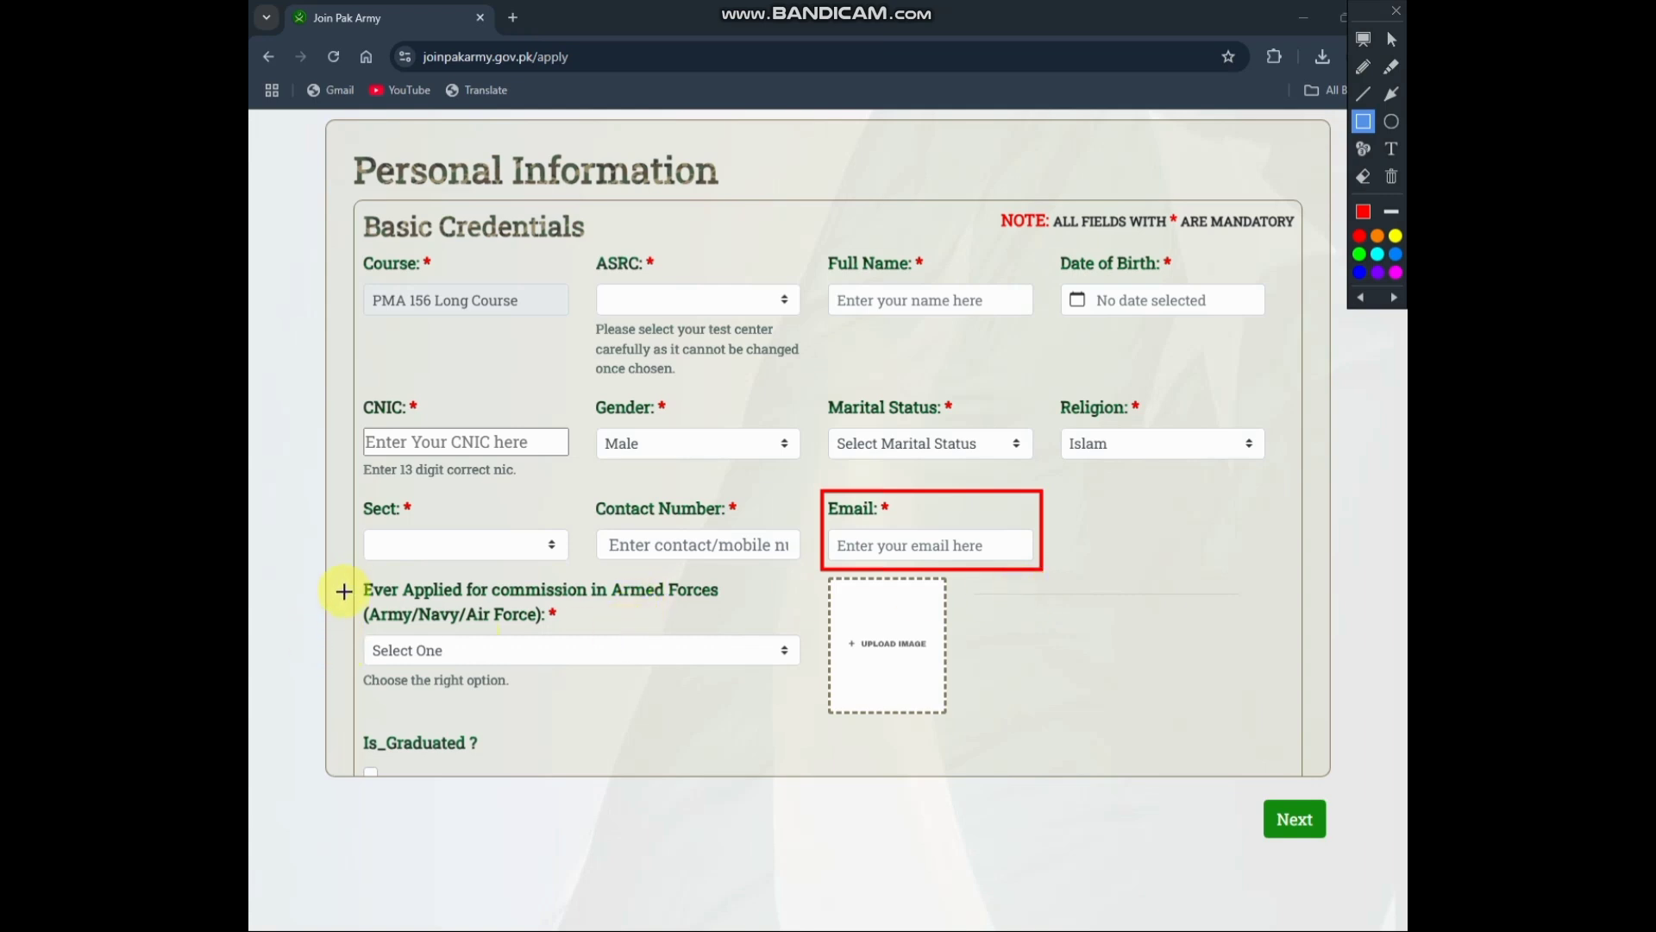
- Outline the question about ever applying for an Armed Forces commission in red and view its options without choosing one
drag(351, 569, 810, 741)
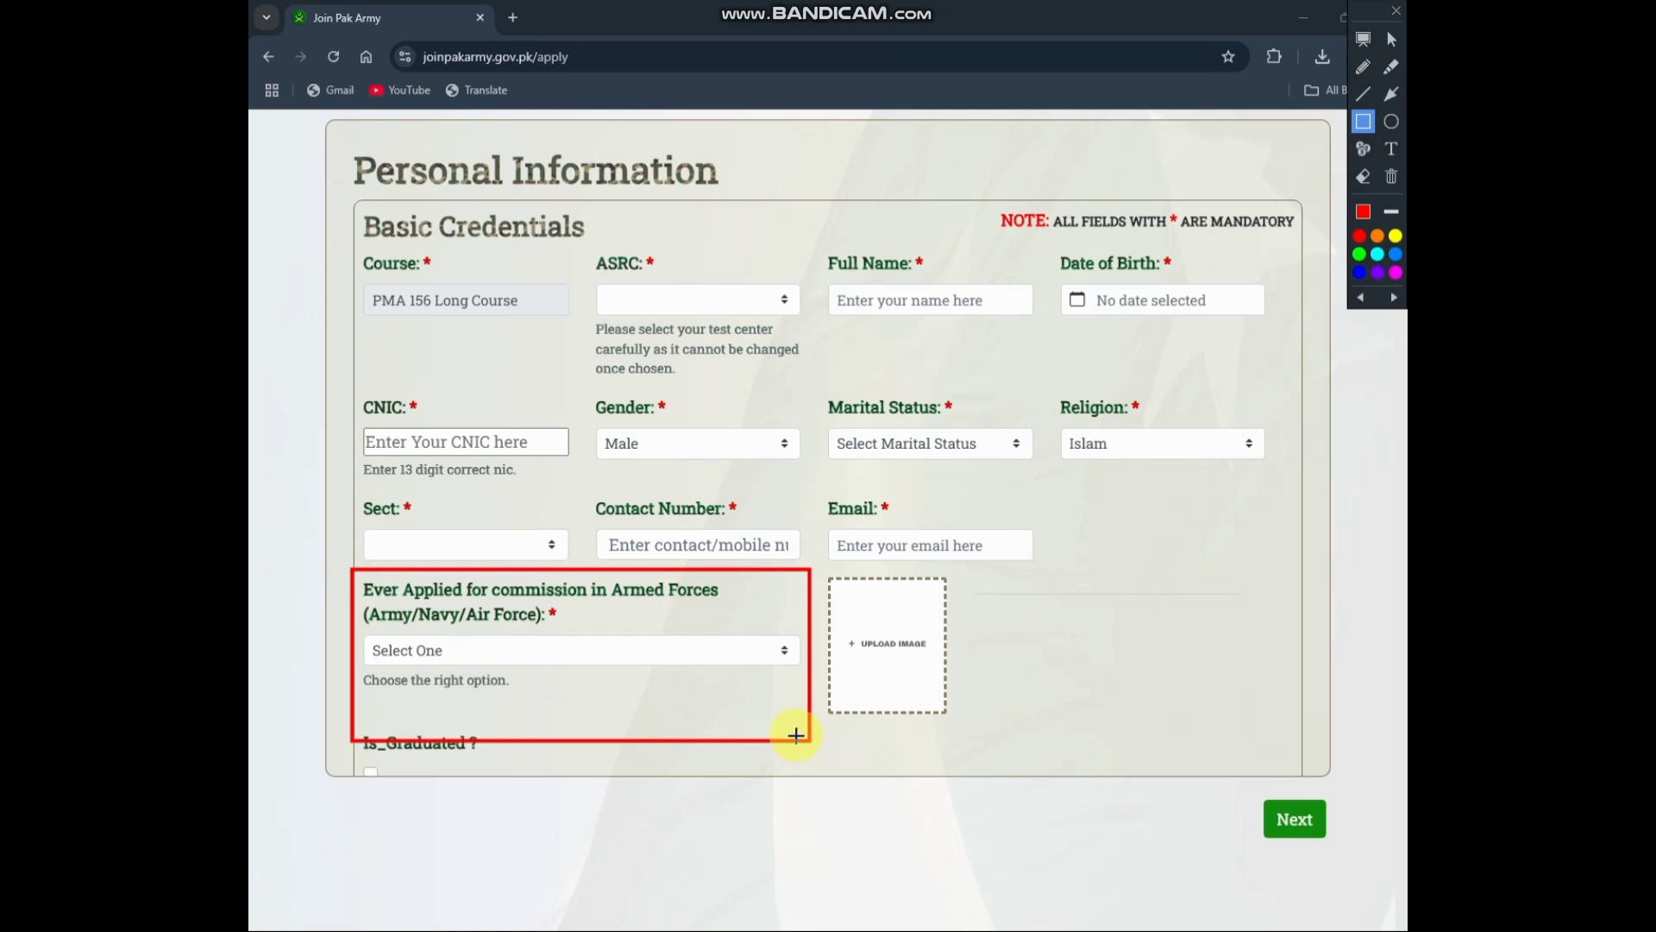
click(732, 660)
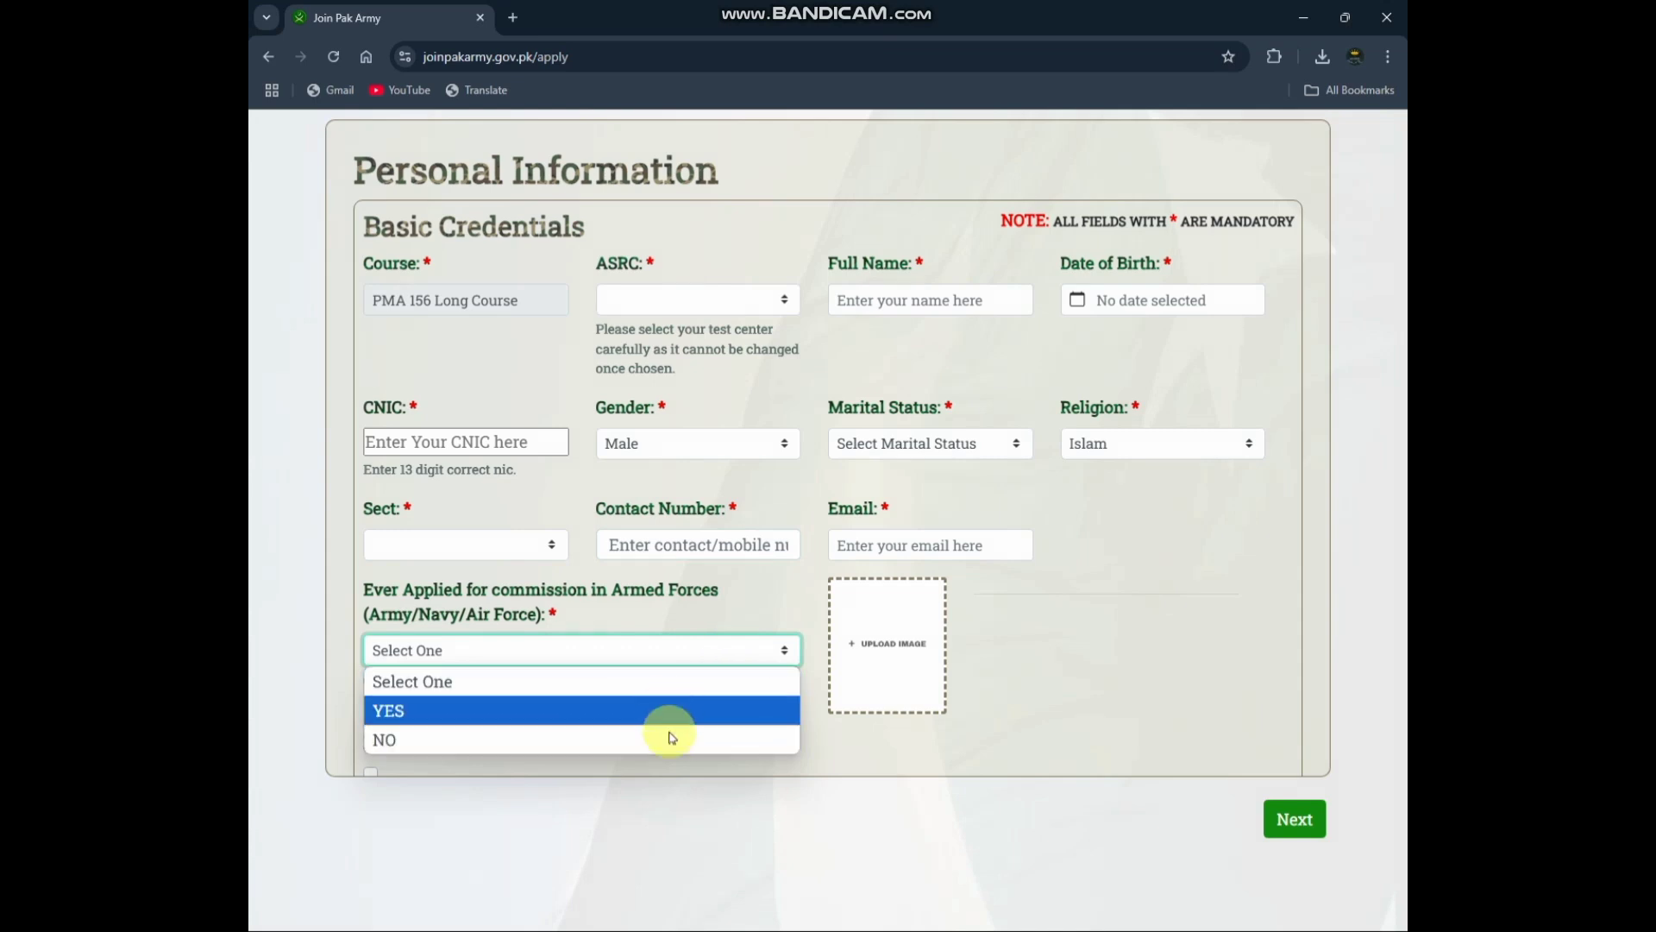
click(684, 682)
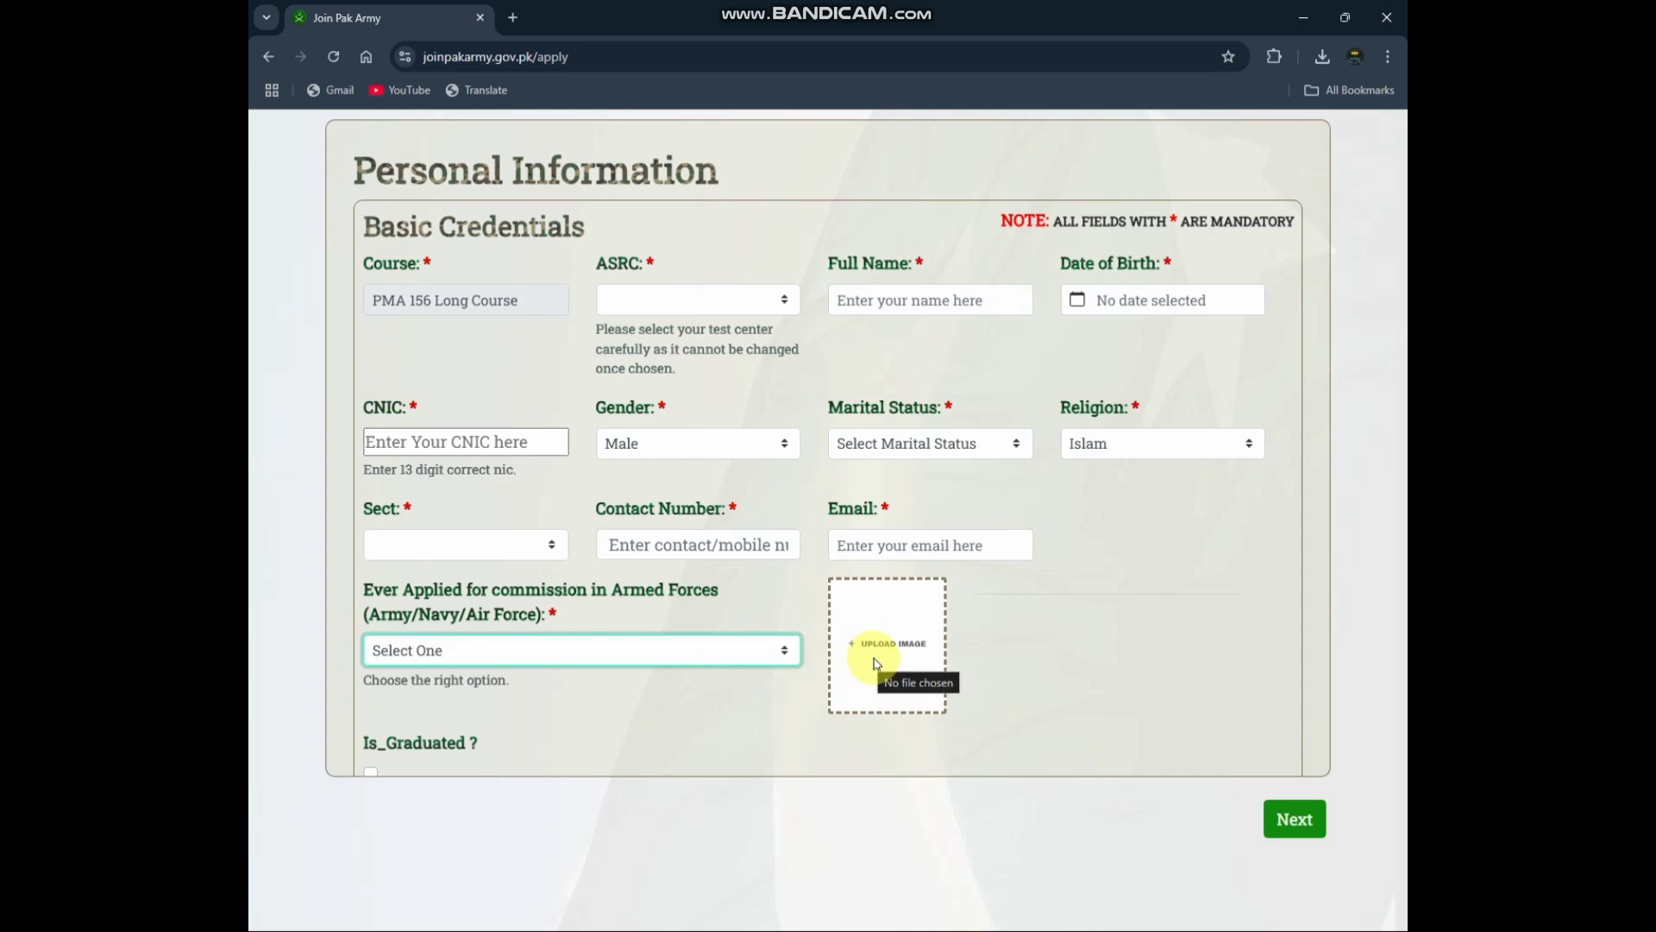
- Outline the Upload Image box with a red rectangle and remove the outline
key(ctrl+alt+d)
mouse_move(817, 565)
mouse_down()
mouse_move(999, 751)
mouse_move(972, 731)
mouse_up()
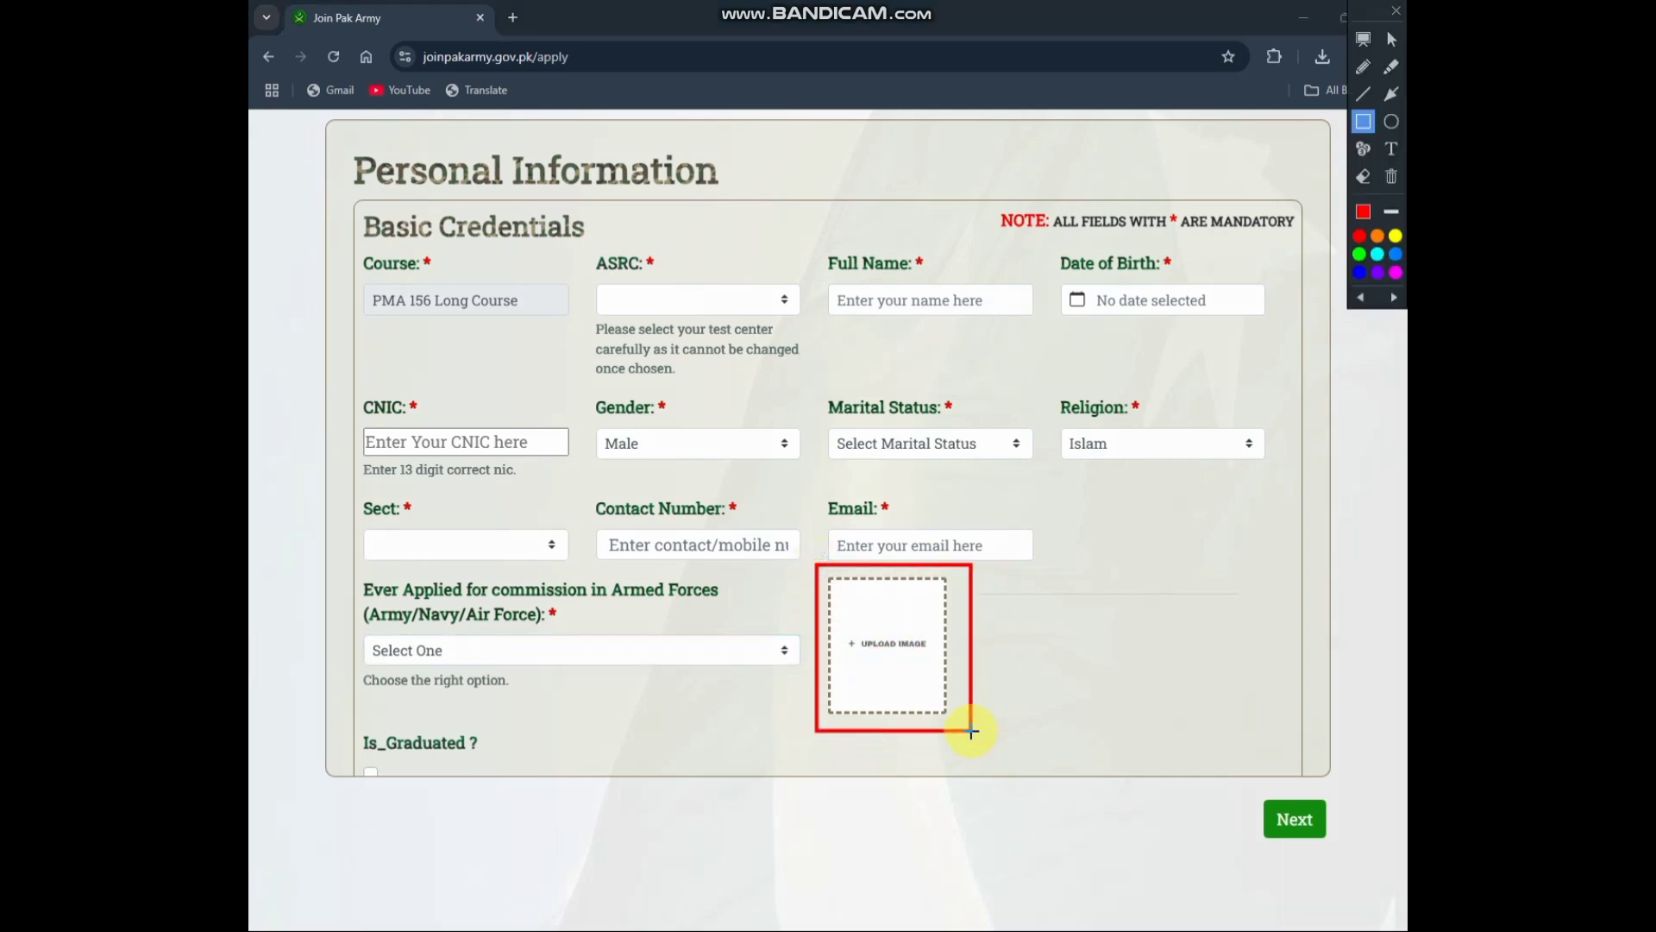
key(ctrl+z)
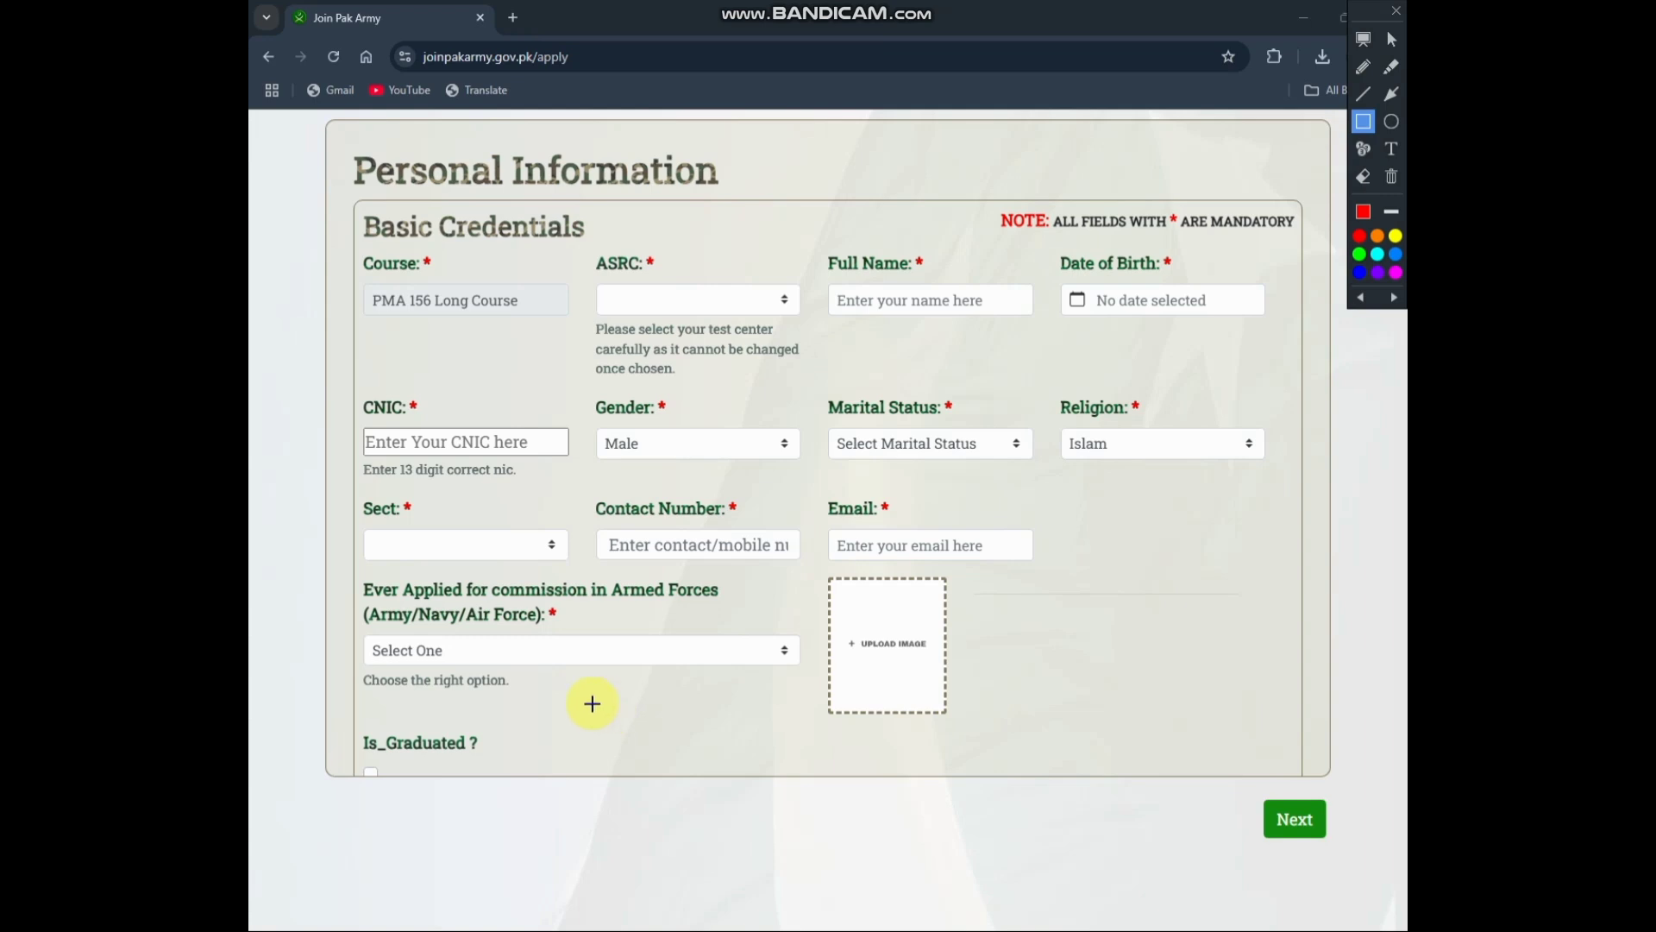
- Leave drawing mode and tick the Is_Graduated checkbox under Basic Credentials
scroll(552, 703, down, 2)
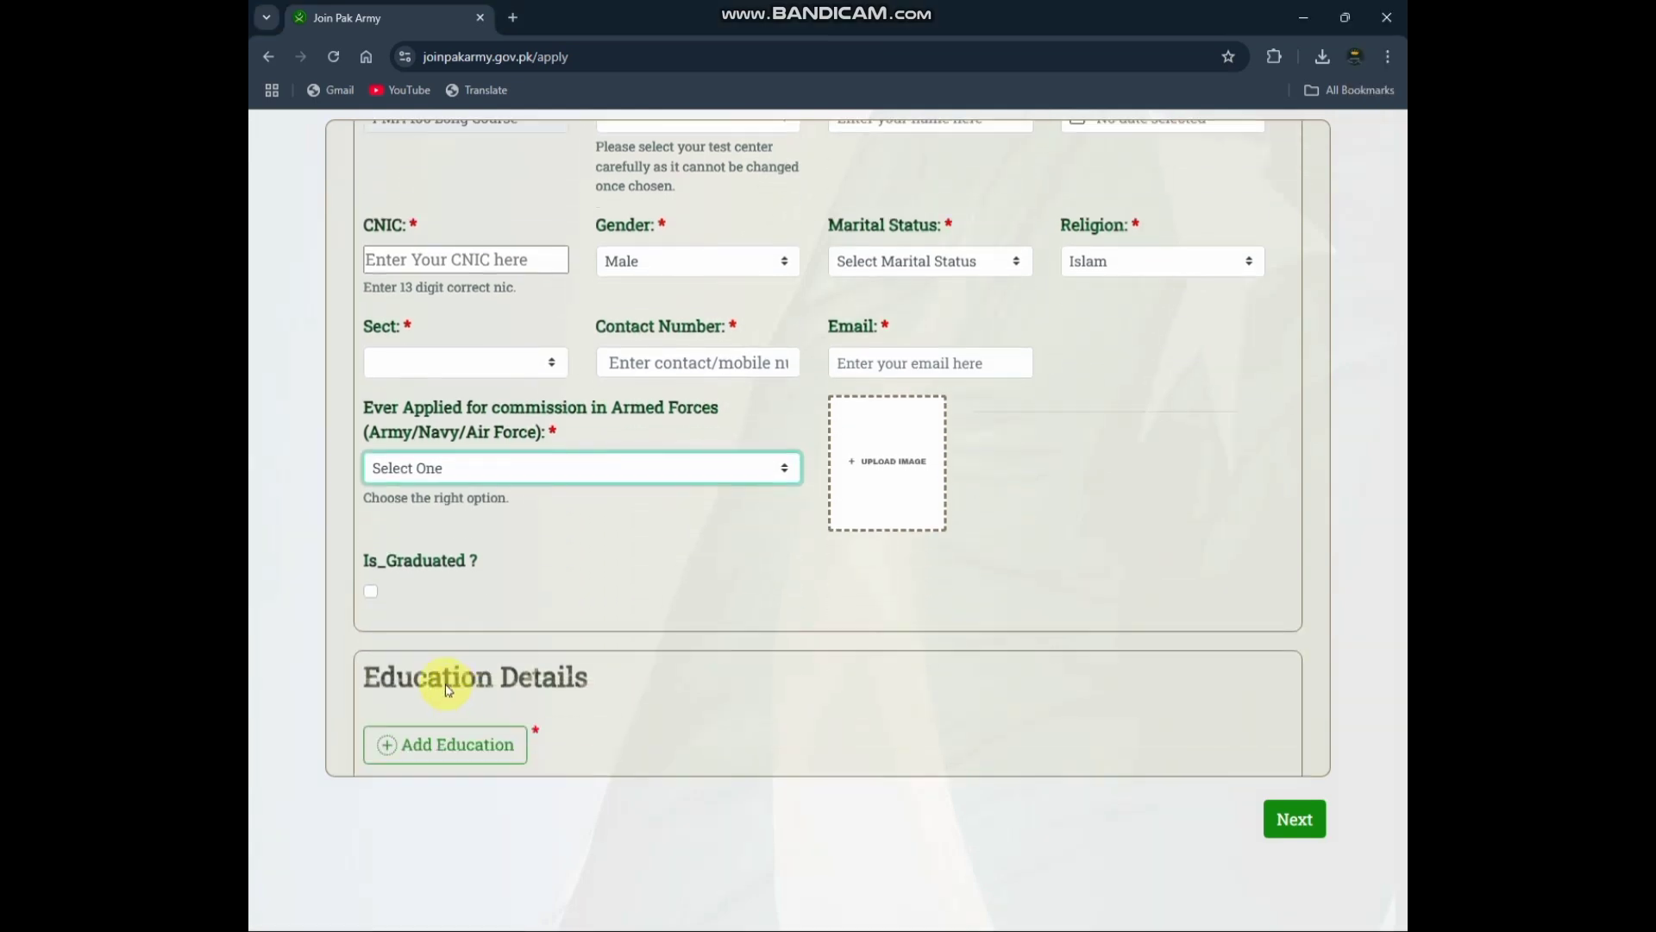
click(369, 591)
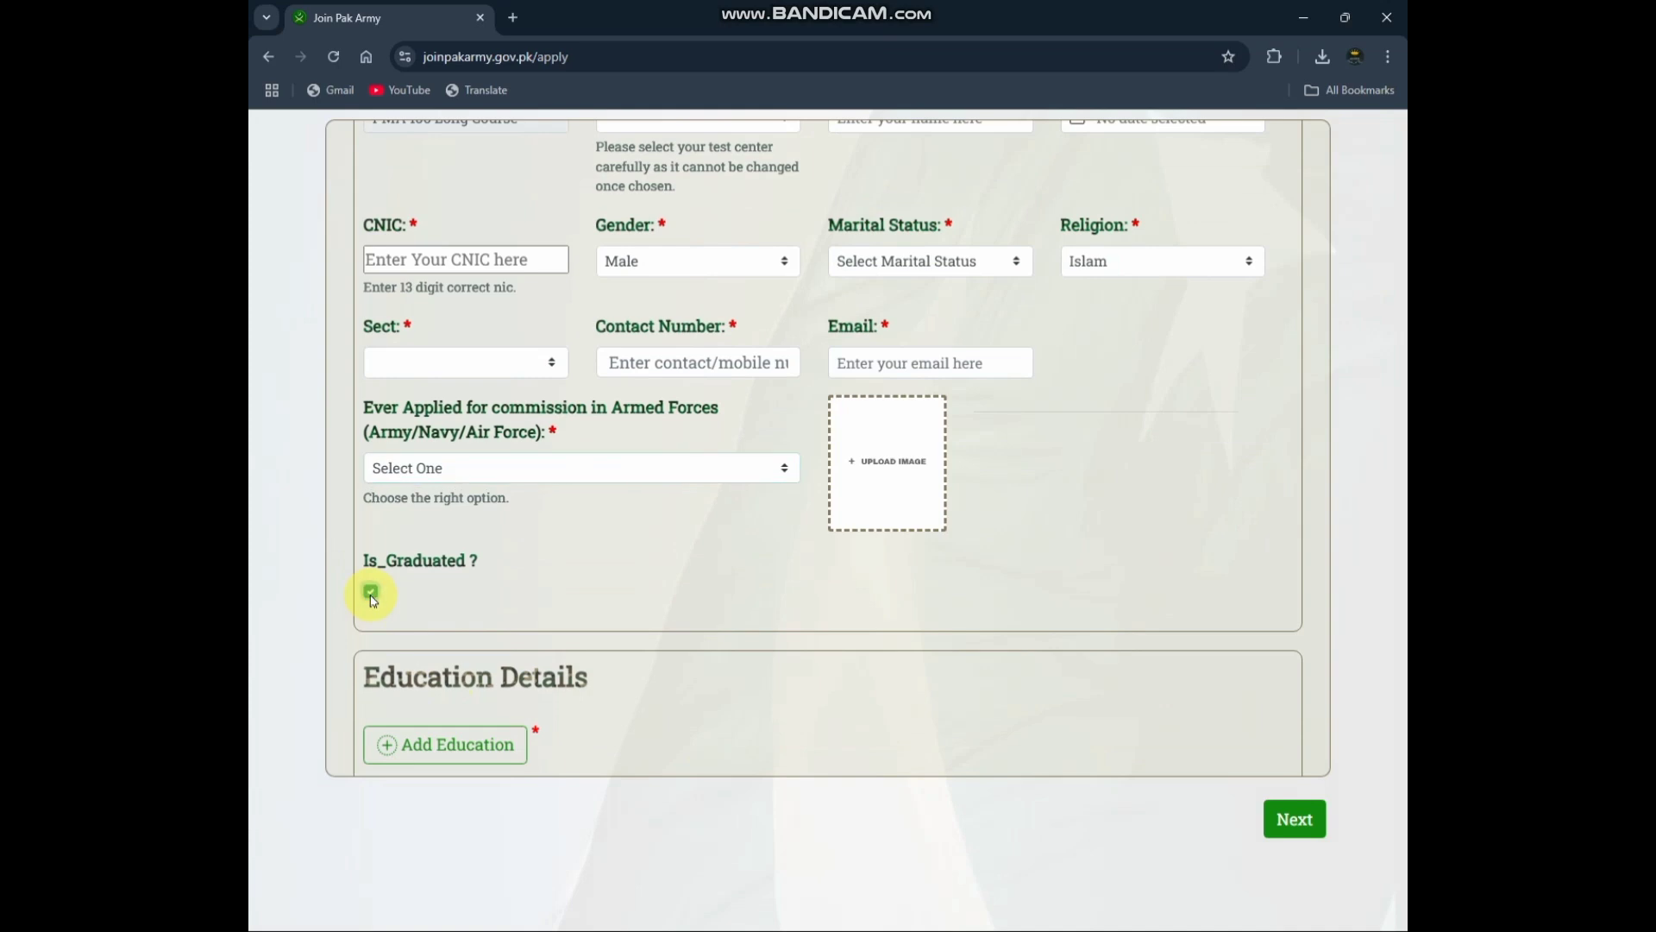
- Start a new record under Education Details and set its Qualification Type to Matric
scroll(372, 601, down, 2)
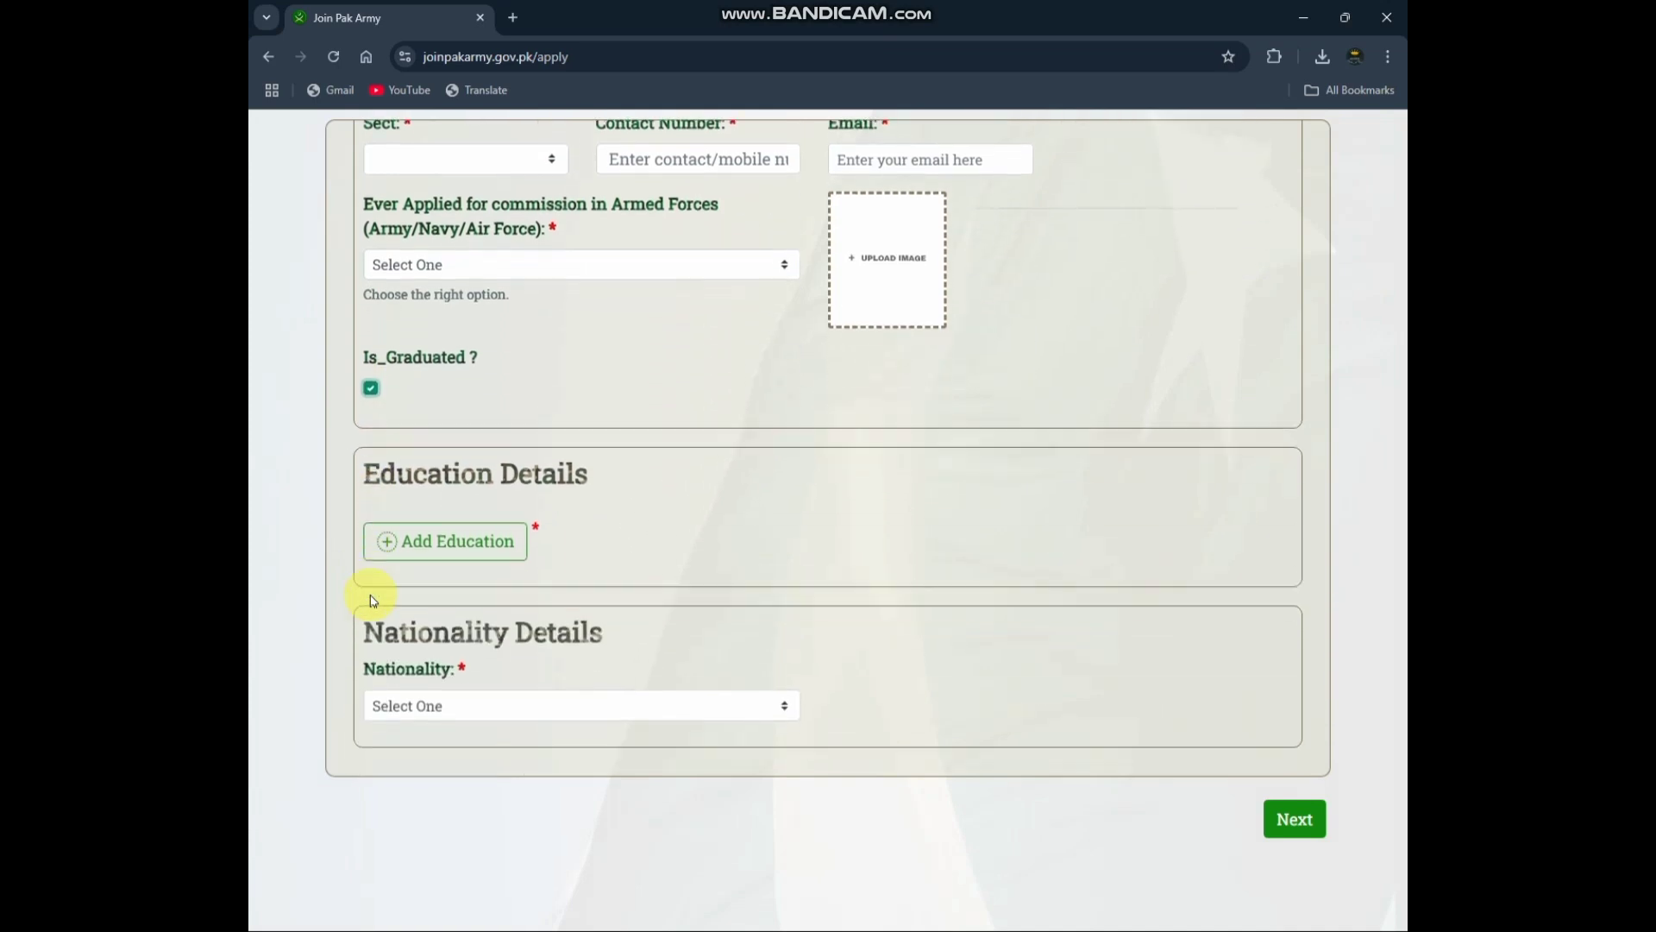
click(487, 533)
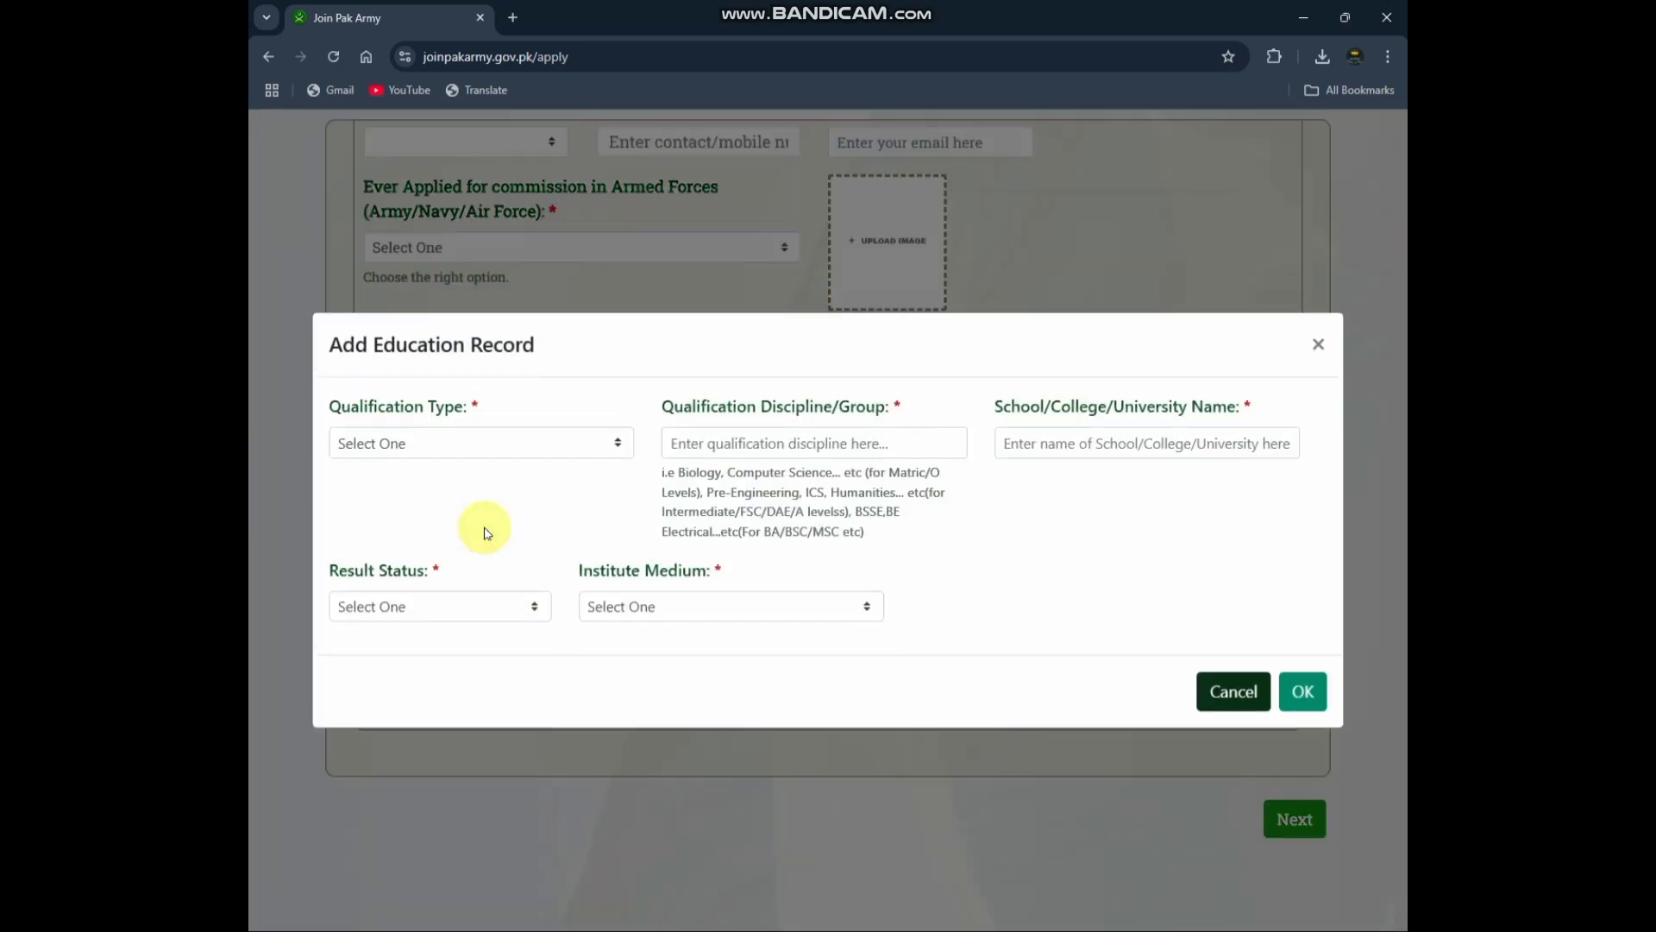
click(536, 445)
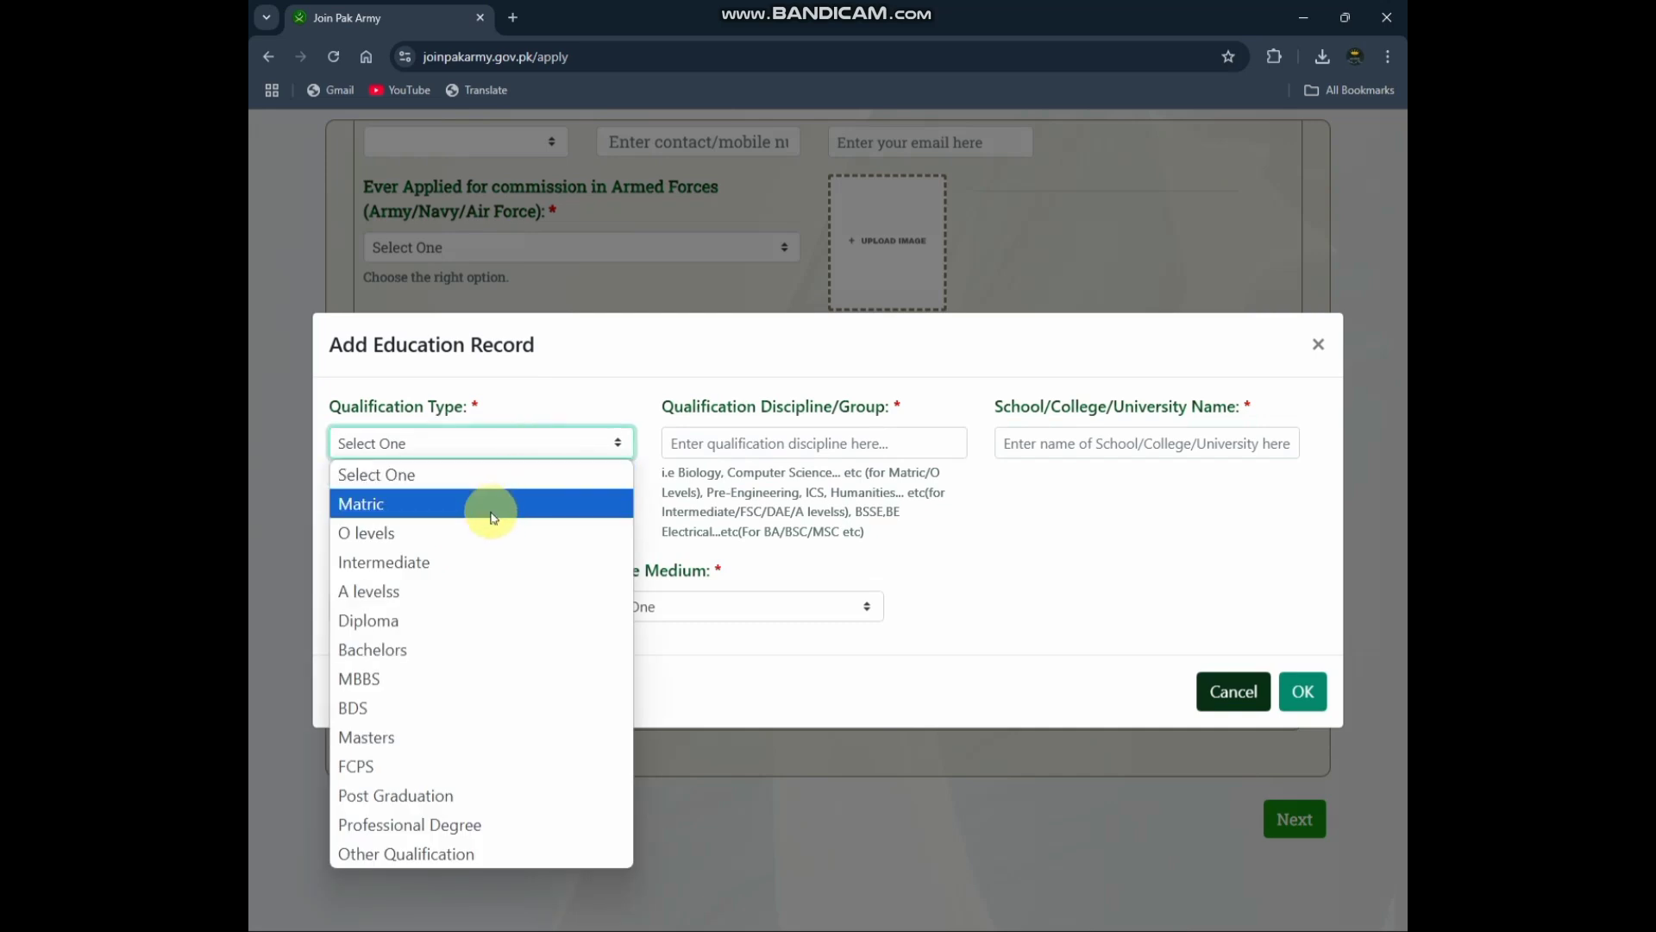
click(493, 516)
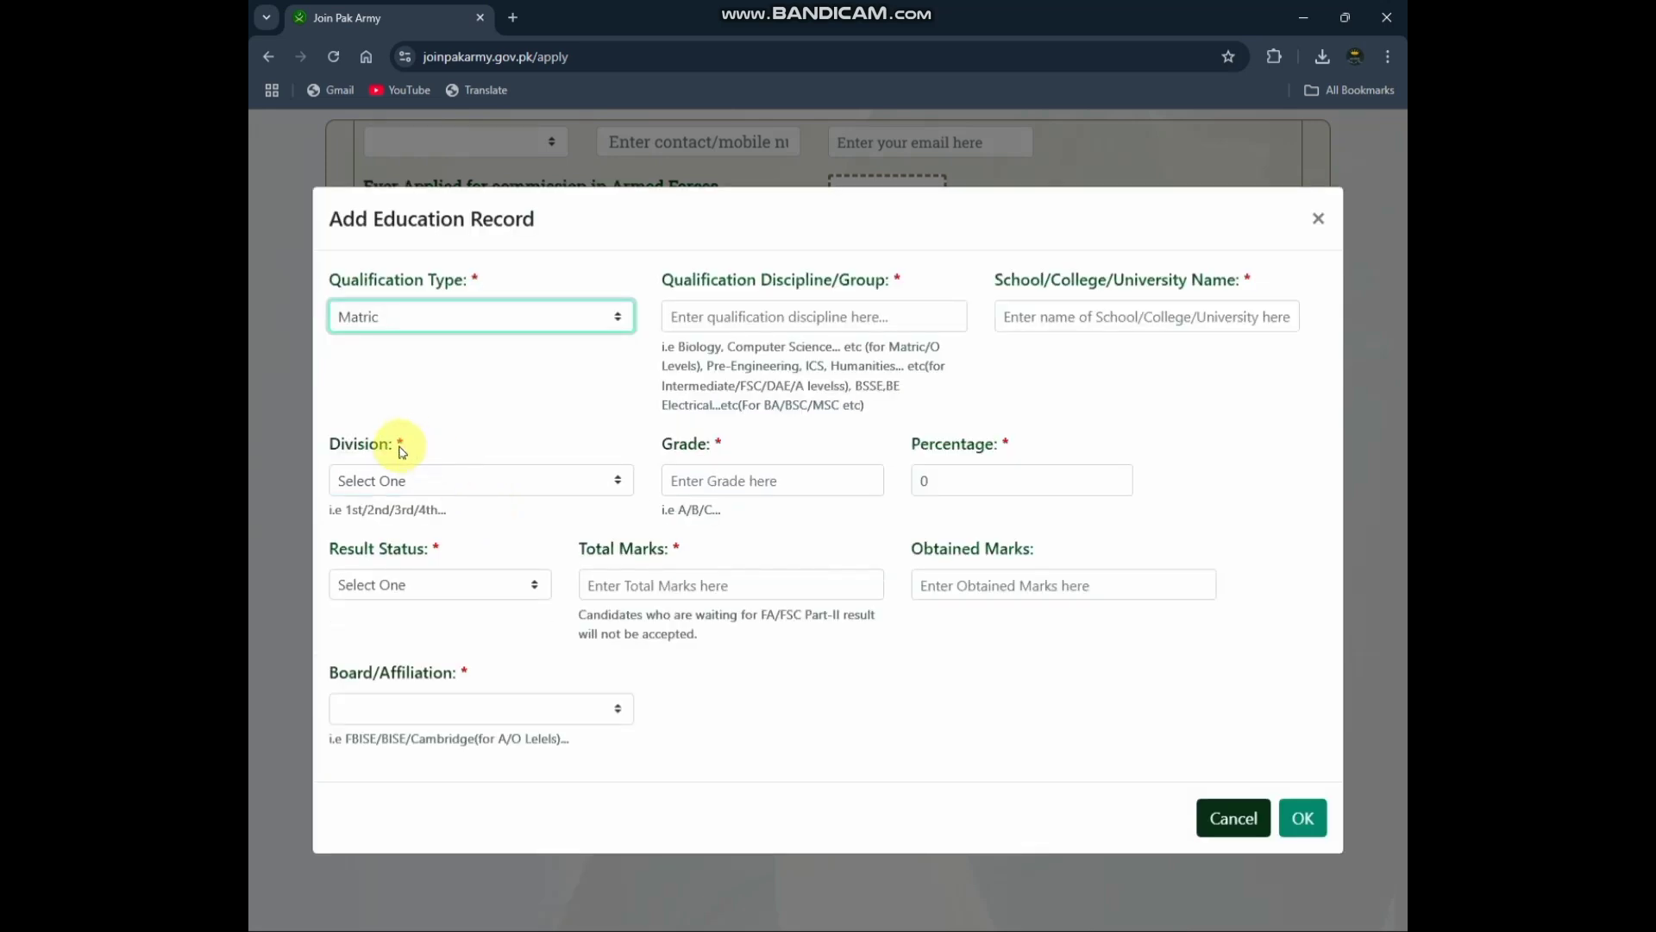
- Outline the Qualification Discipline/Group field and the School/College/University Name field in red, clearing each outline
key(ctrl+alt+d)
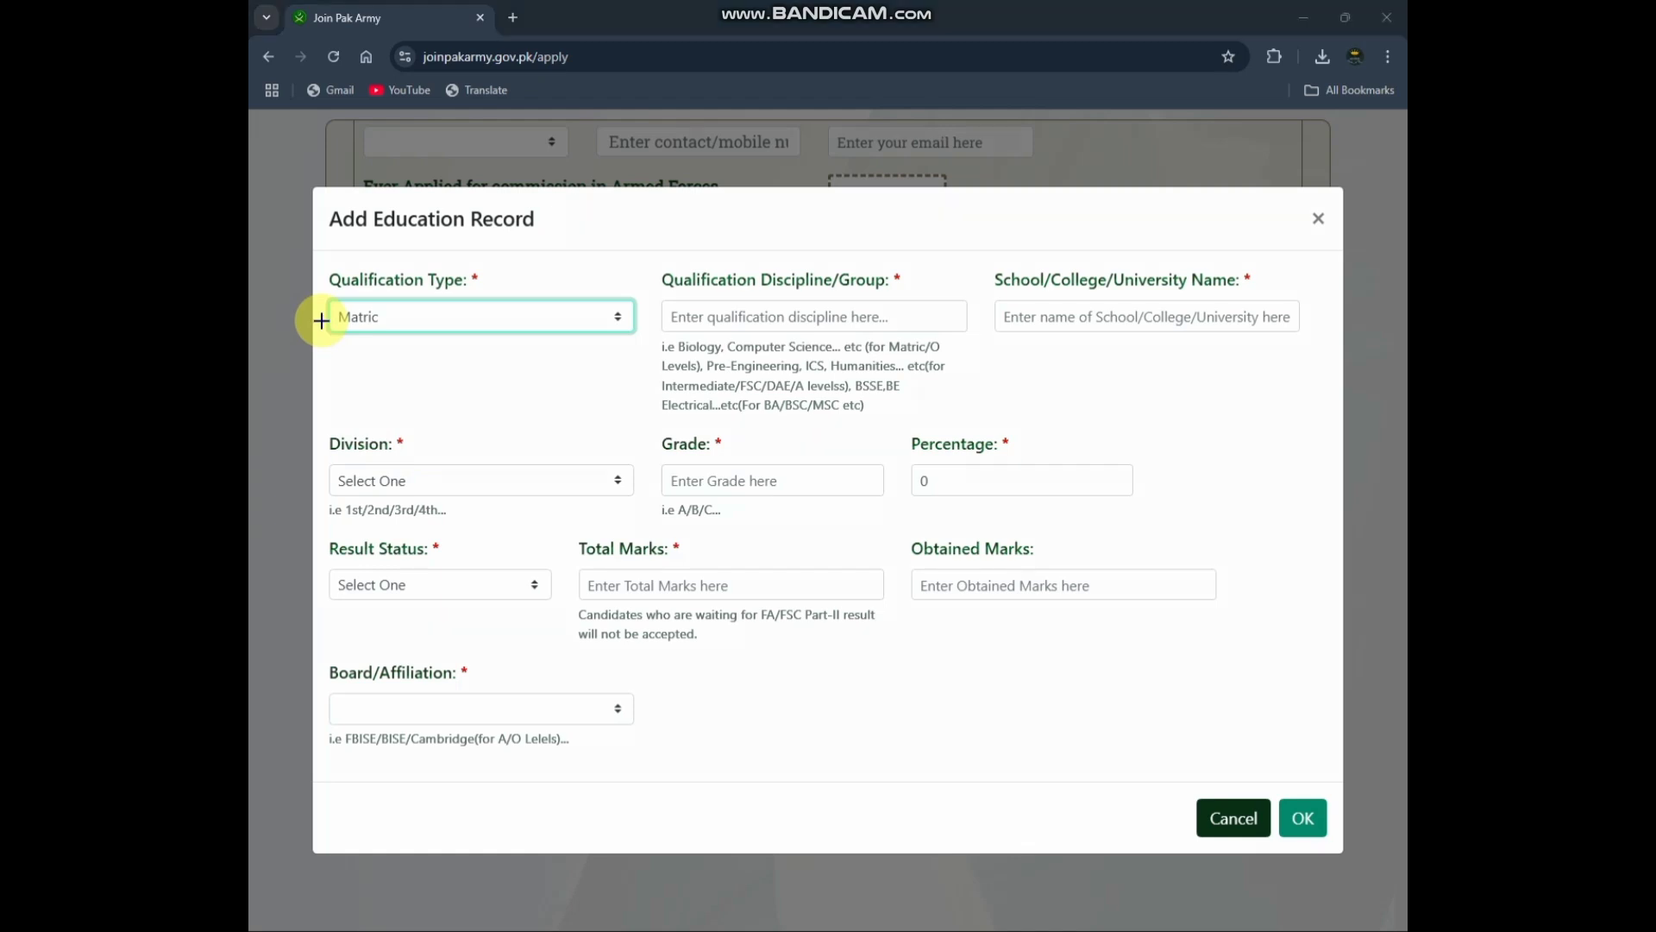
mouse_move(647, 266)
mouse_down()
mouse_move(972, 351)
mouse_move(957, 370)
mouse_move(970, 419)
mouse_up()
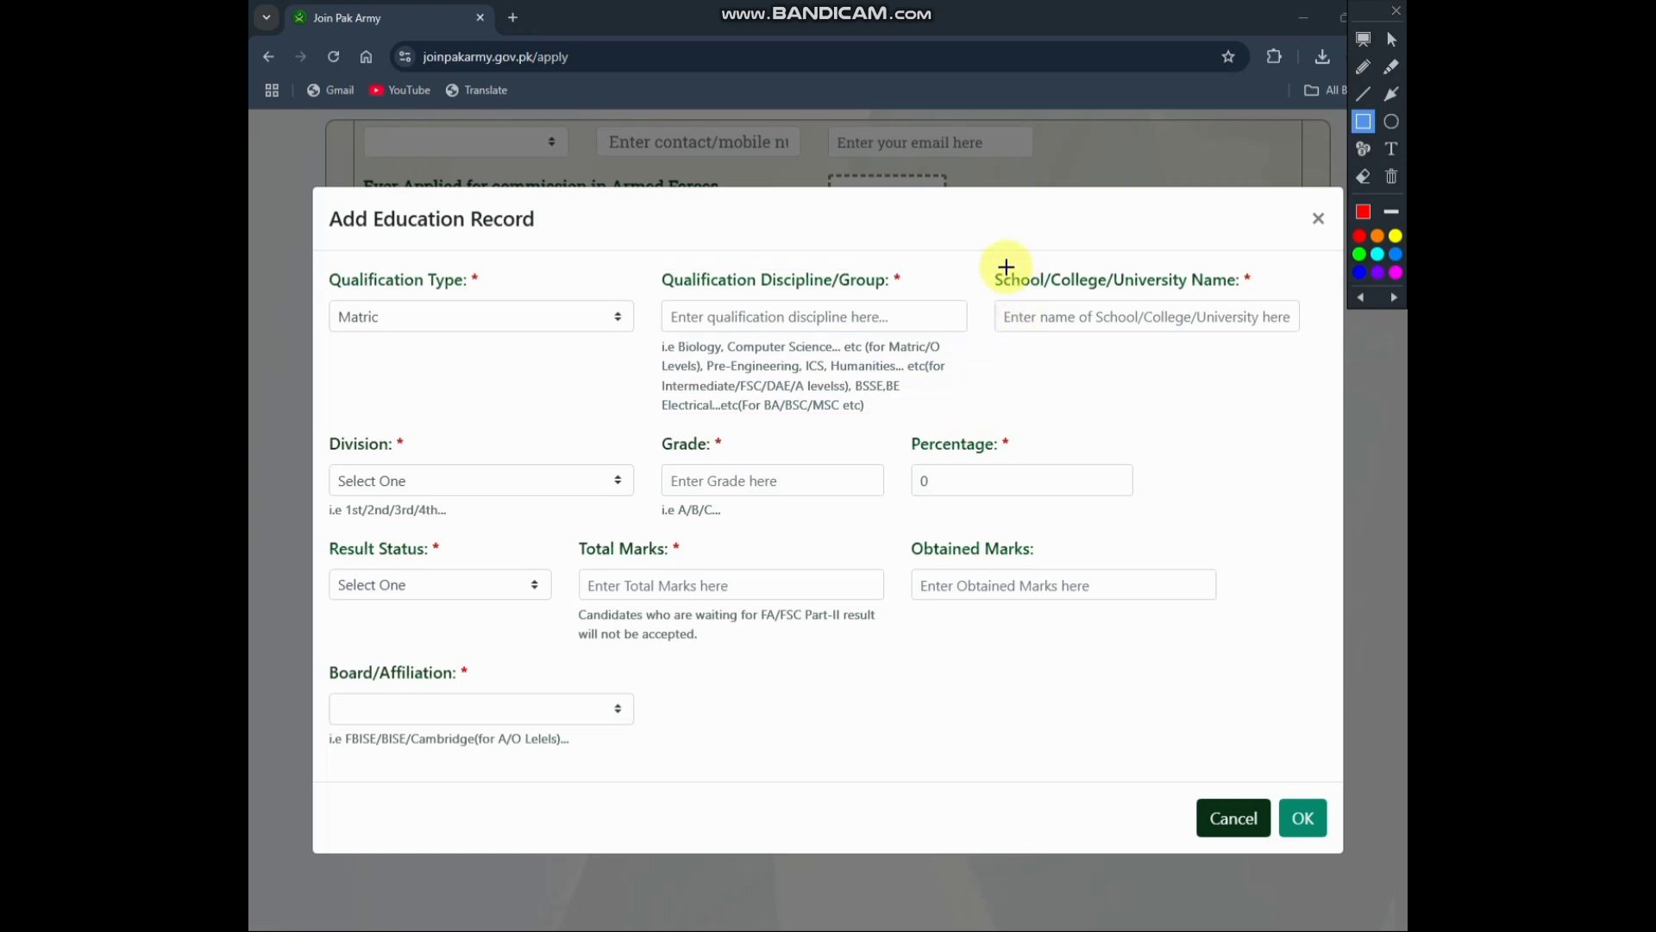
drag(987, 267, 1315, 363)
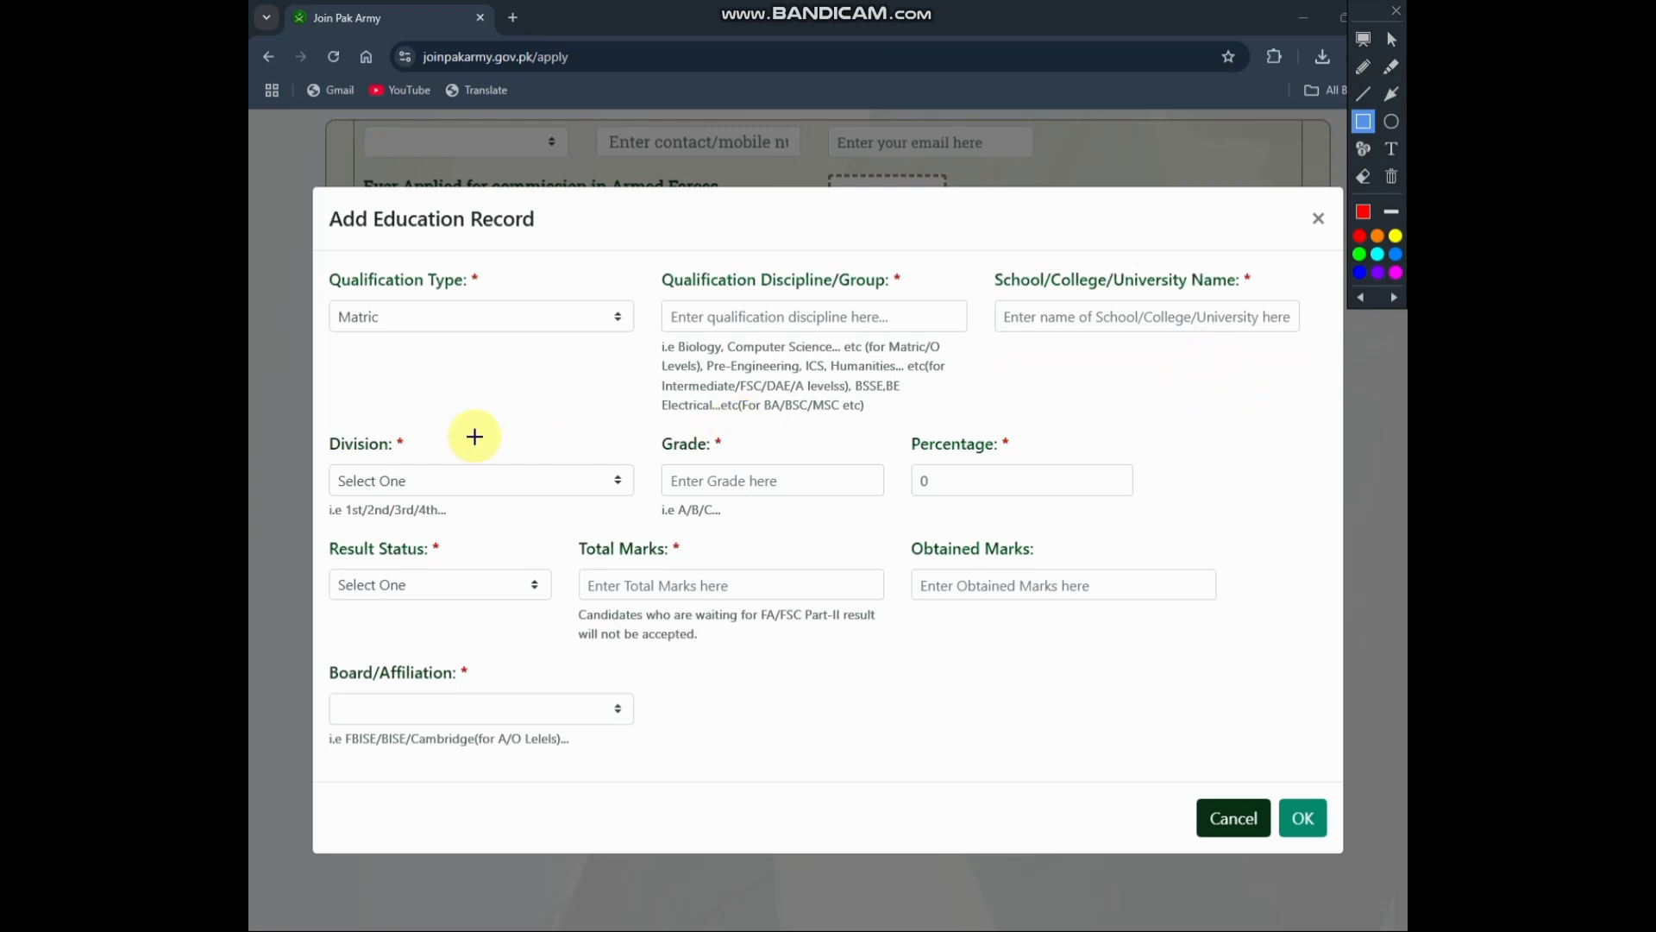
- Outline the Division, Grade and Percentage fields of the Matric record in red one after another, removing each outline
mouse_move(313, 425)
mouse_down()
mouse_move(335, 456)
mouse_move(671, 566)
mouse_move(637, 533)
mouse_up()
key(ctrl+z)
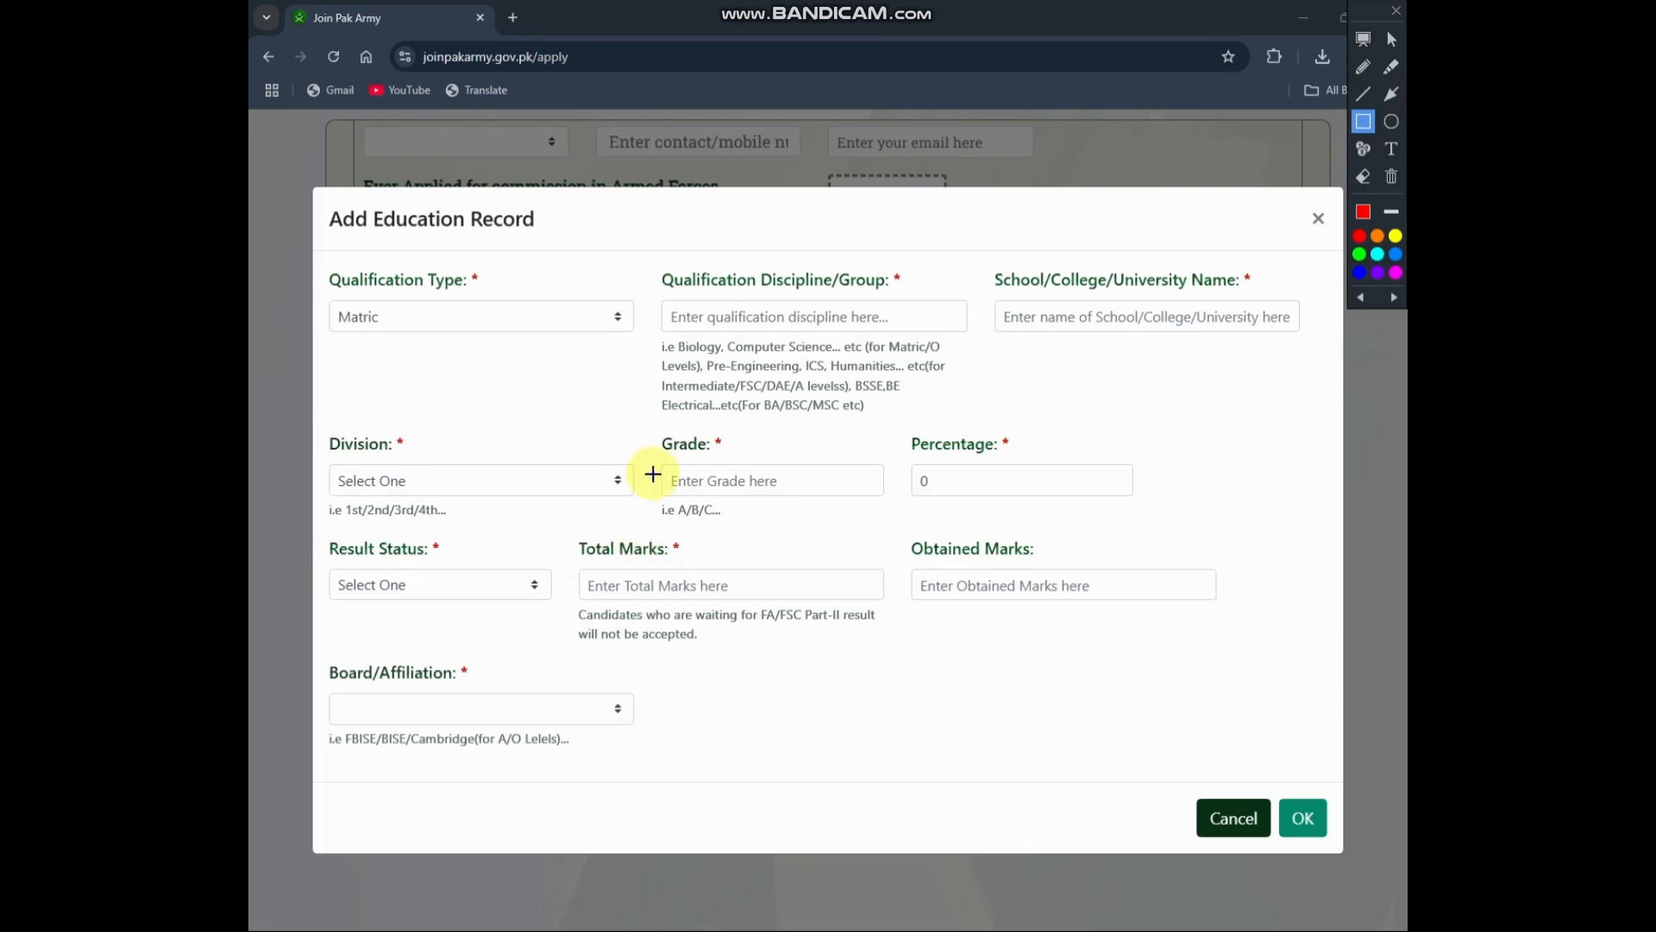
mouse_move(658, 431)
mouse_down()
mouse_move(665, 477)
mouse_move(848, 558)
mouse_move(892, 529)
mouse_up()
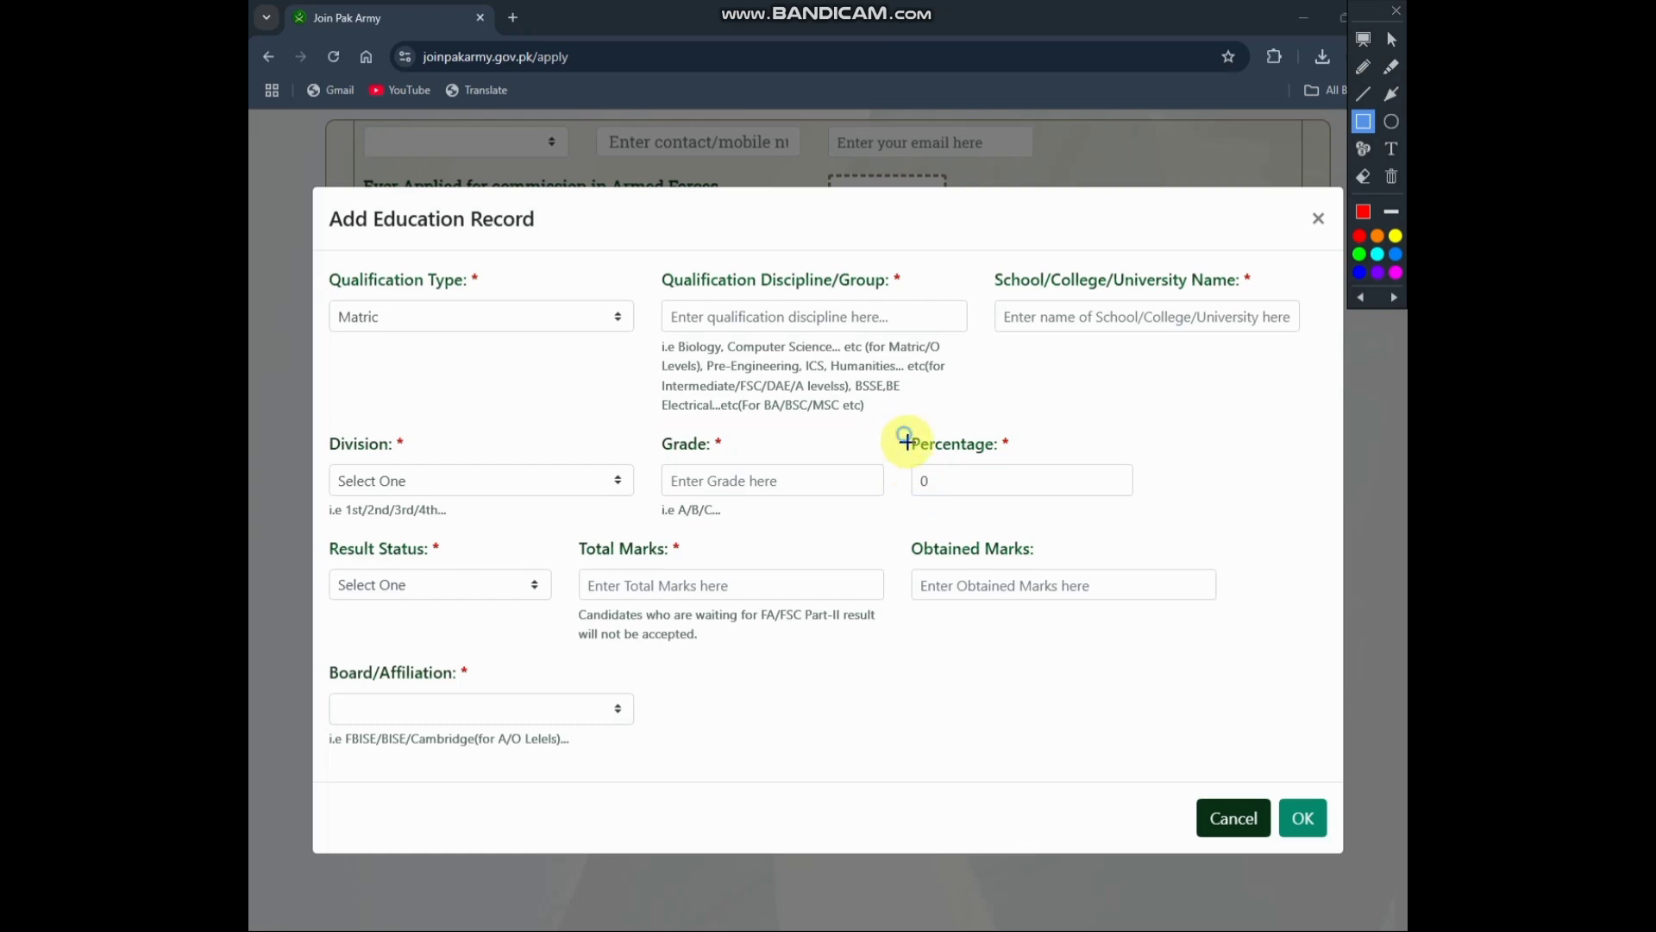
drag(904, 434, 1150, 515)
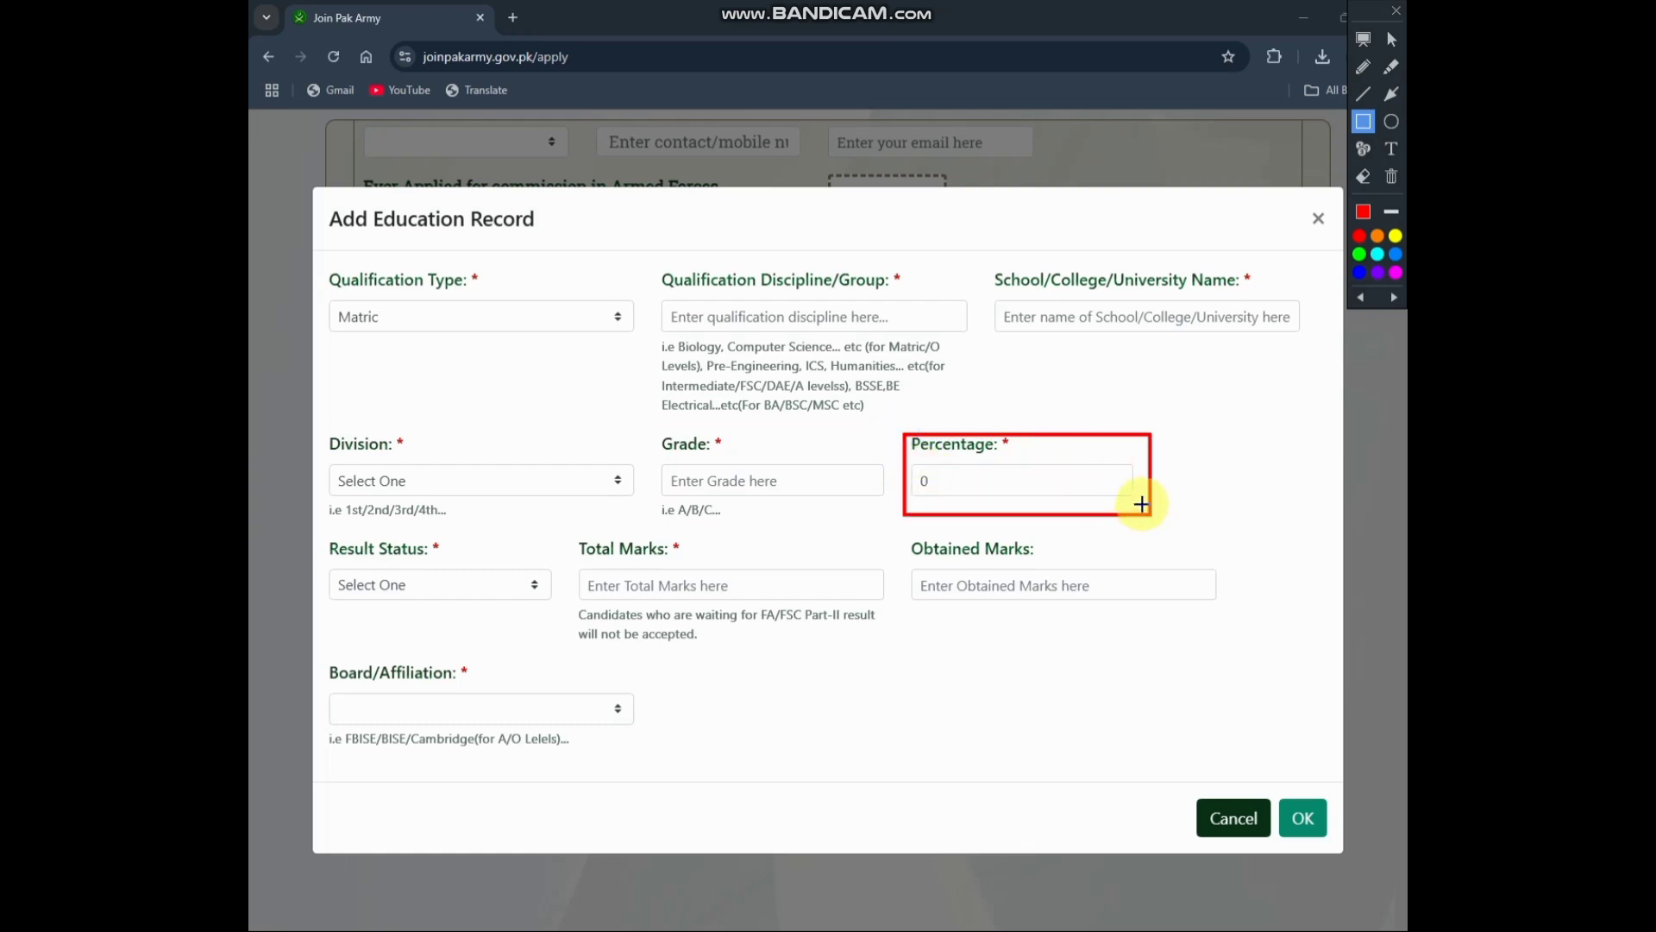
key(ctrl+z)
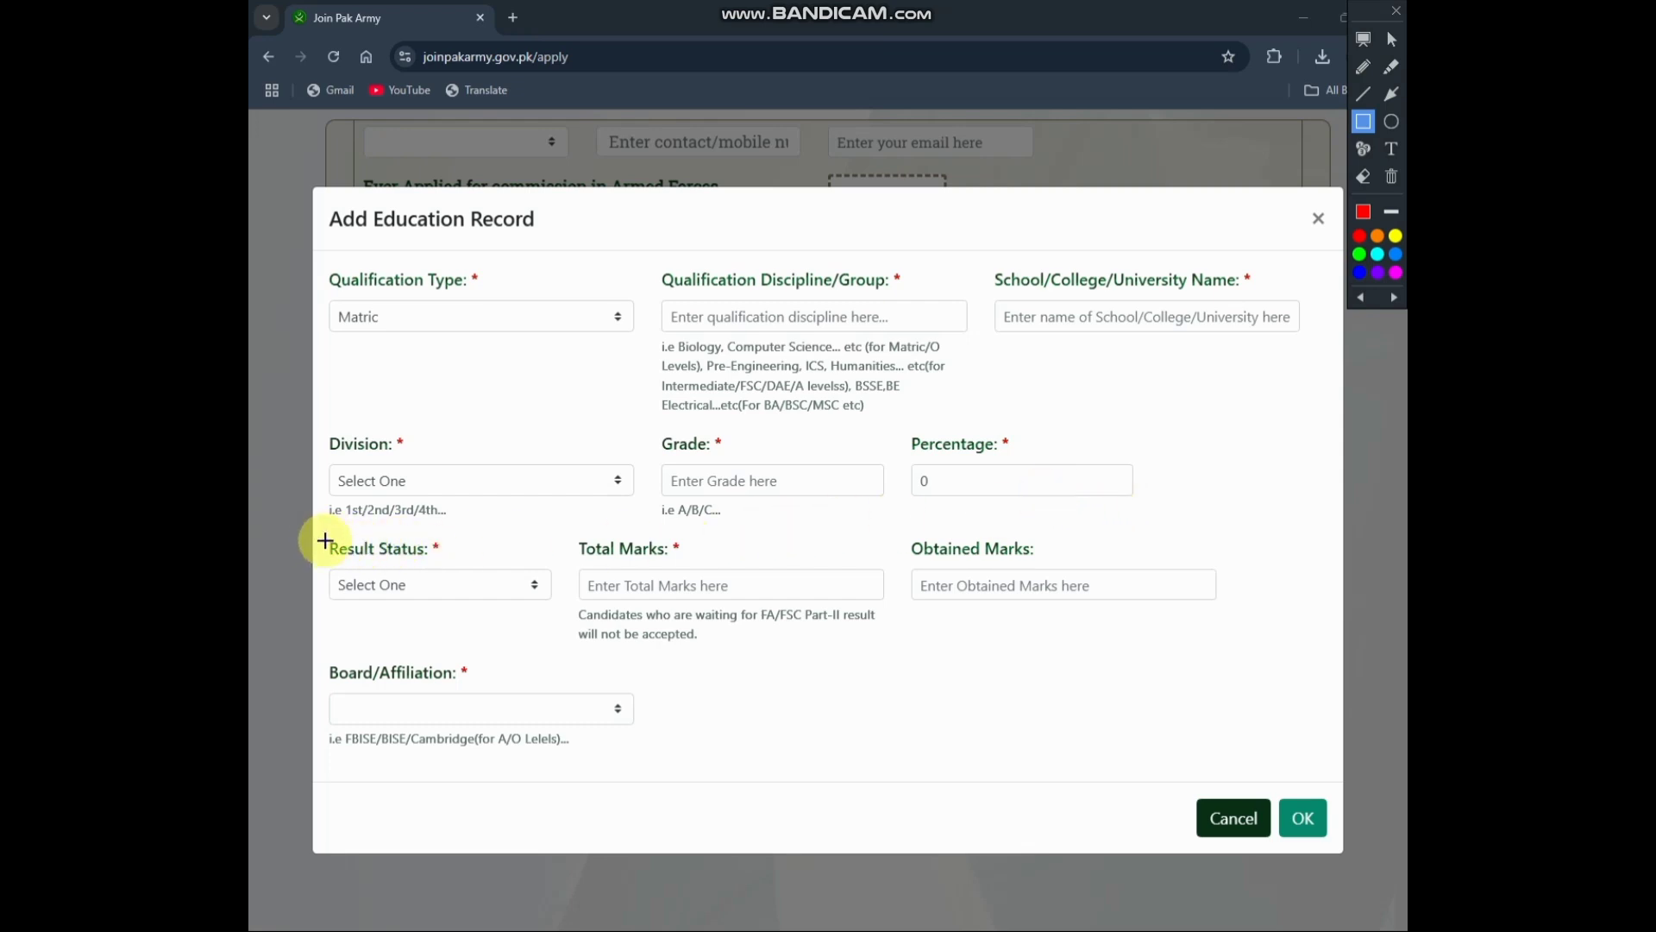
- Outline the Result Status field in red, remove the outline, leave drawing mode, and set Result Status to Pass
mouse_move(319, 534)
mouse_down()
mouse_move(406, 622)
mouse_move(555, 623)
mouse_up()
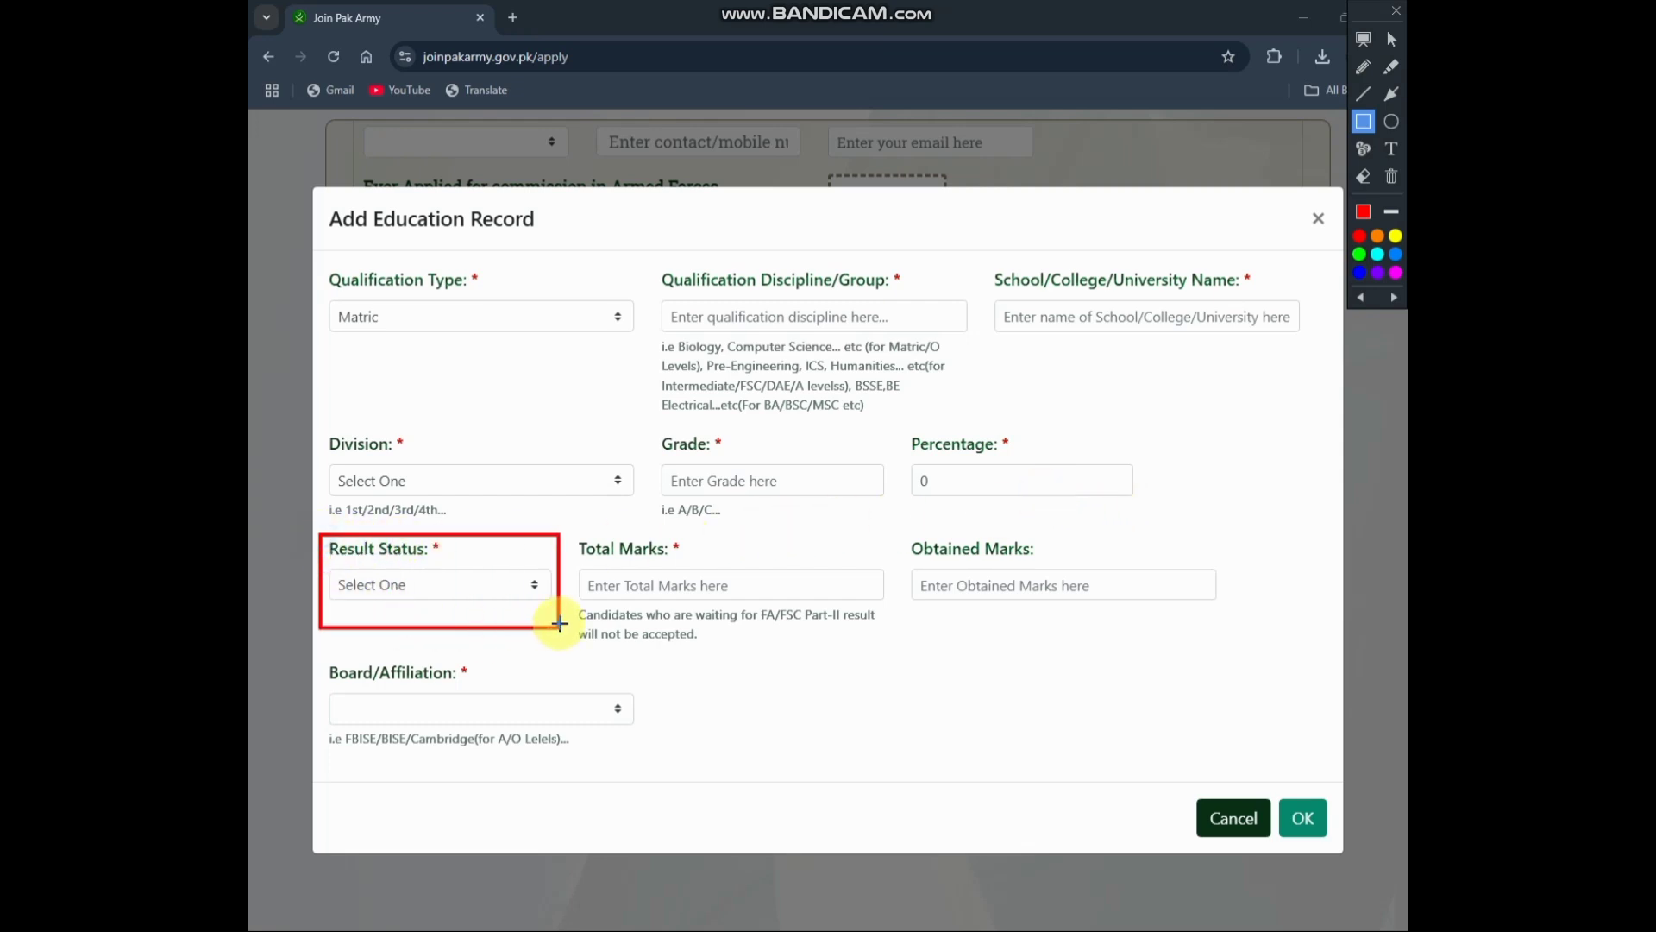
key(ctrl+z)
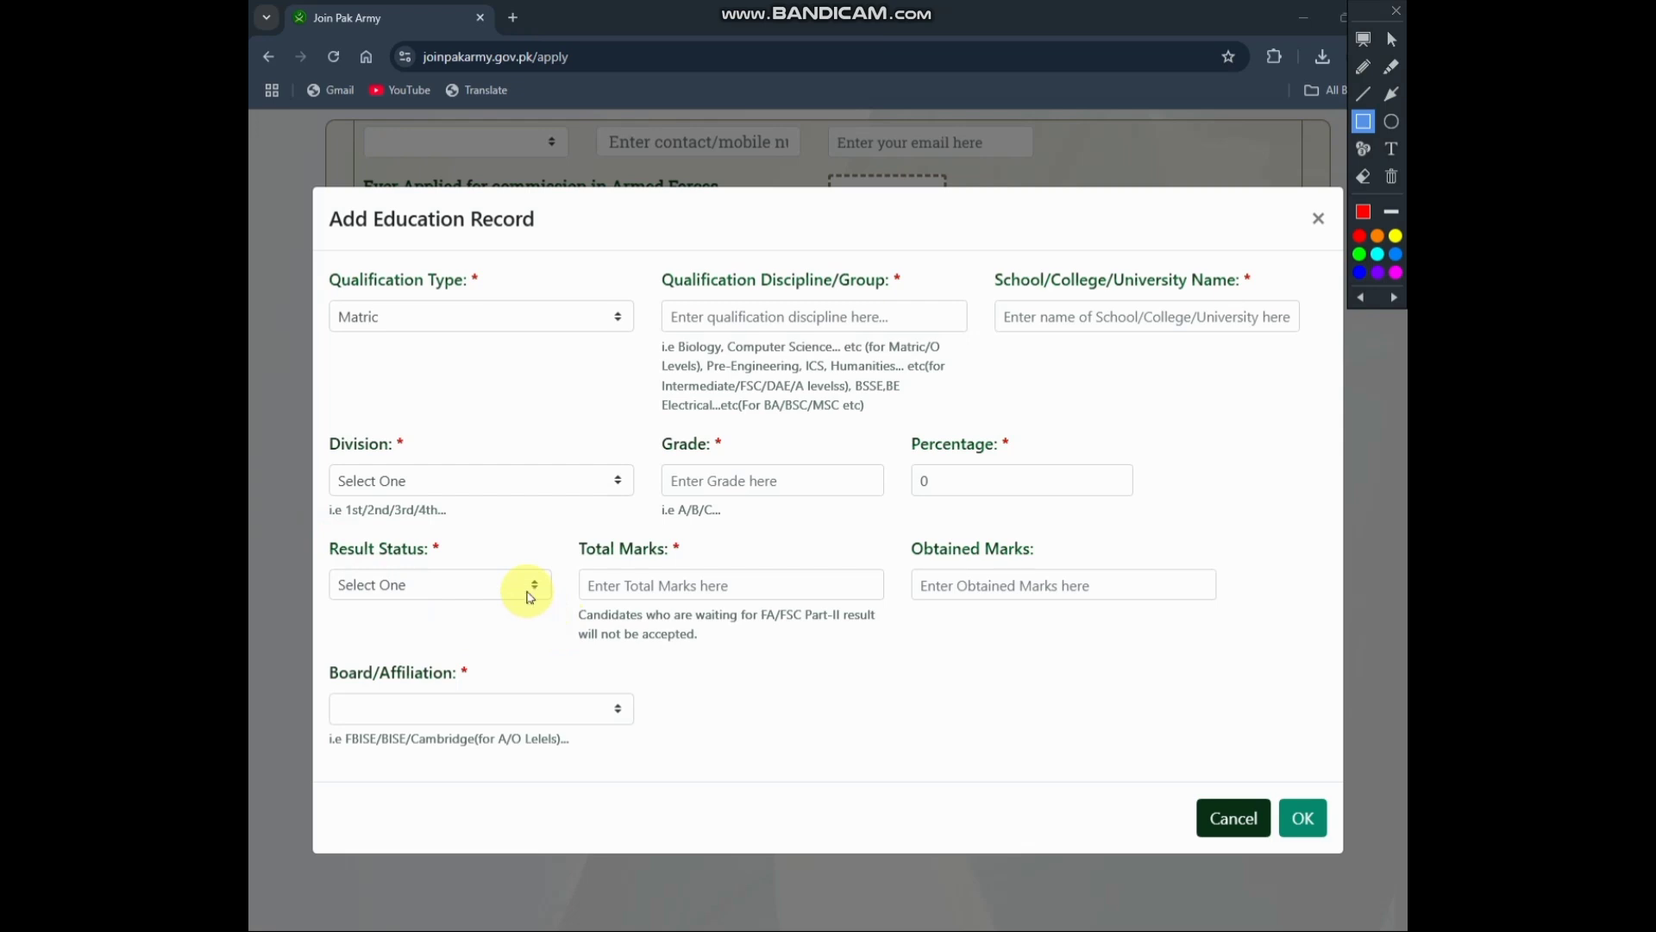
key(Escape)
click(515, 586)
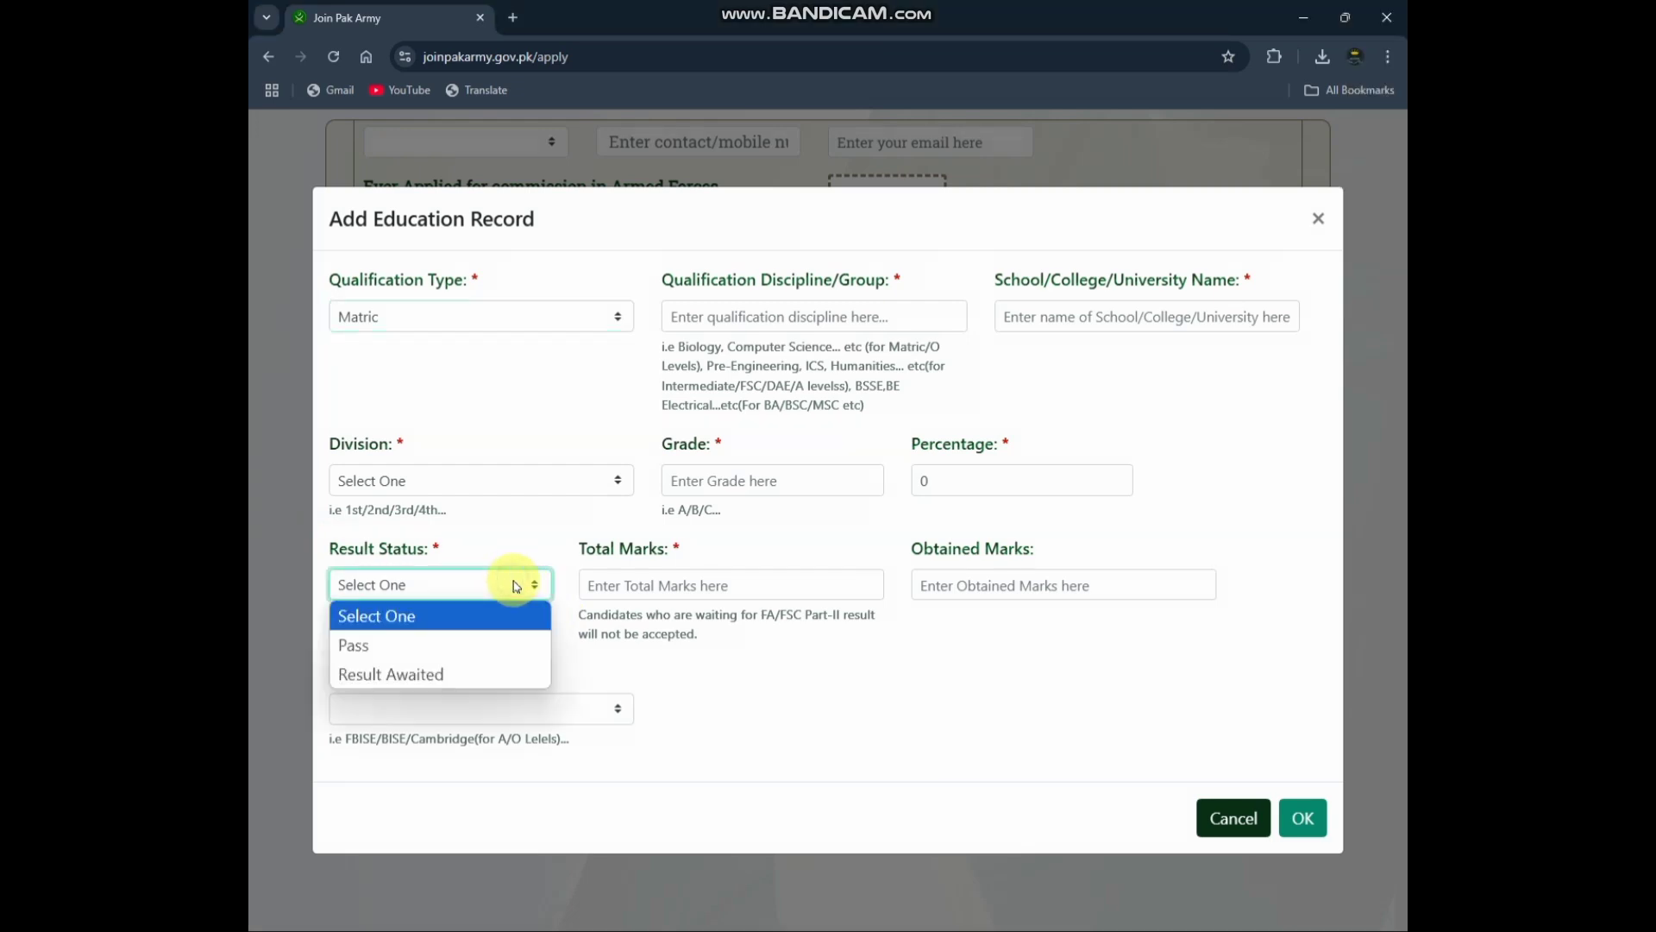
click(489, 647)
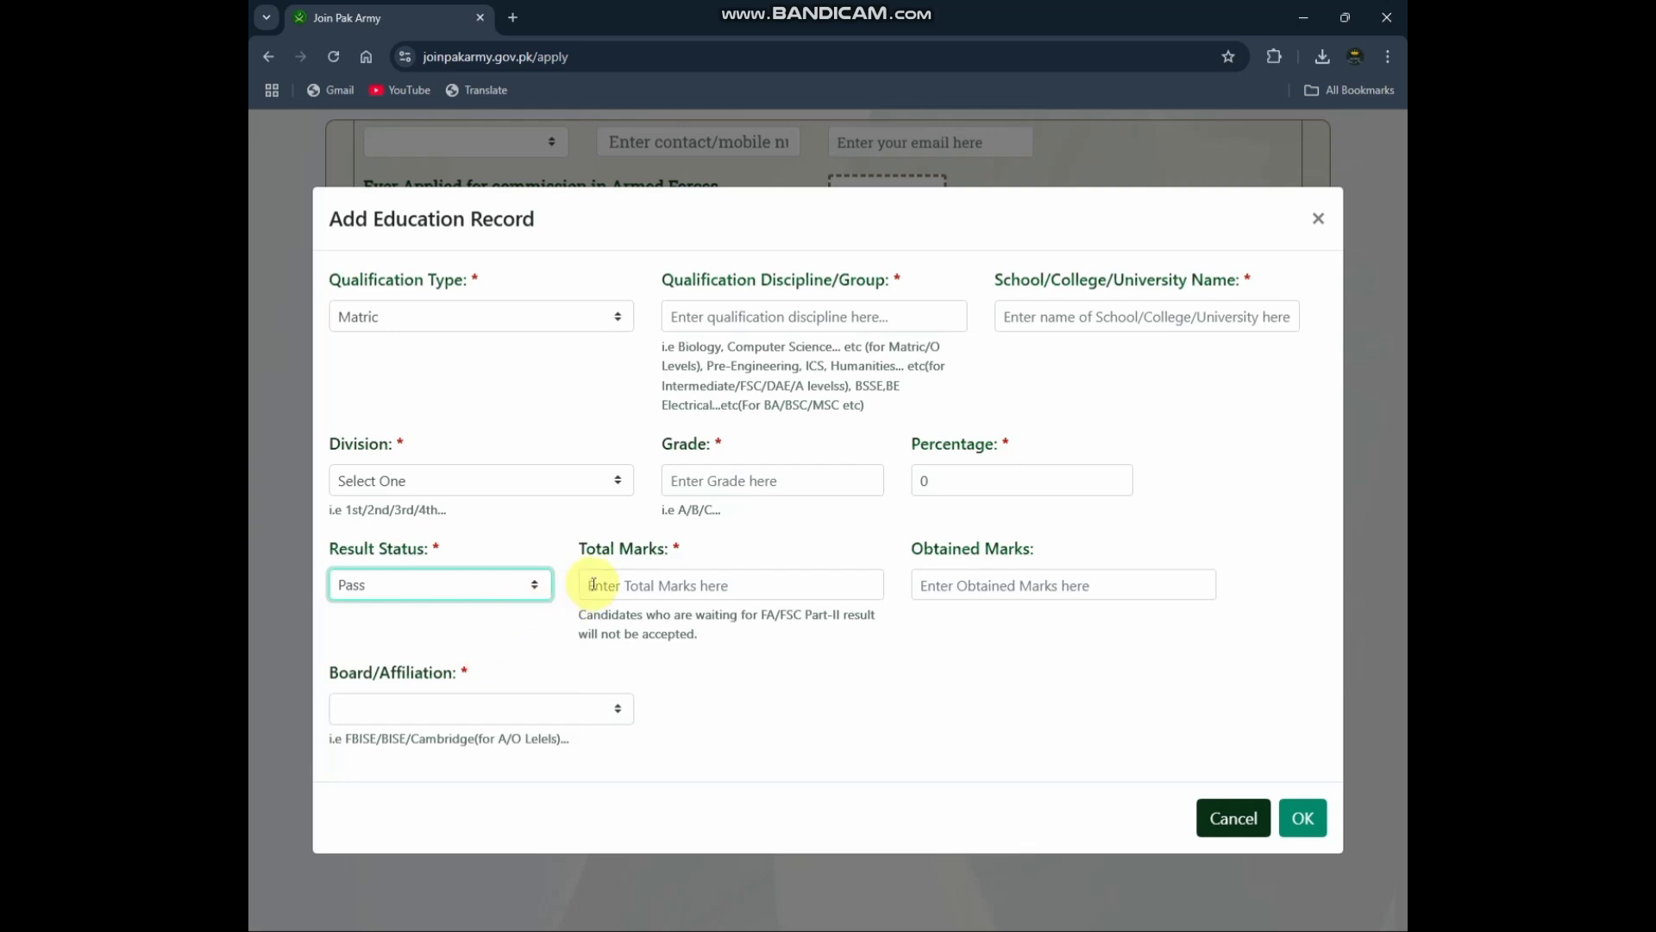
- Outline the Total Marks, Obtained Marks and Board/Affiliation fields with red rectangles and remove the outlines
key(ctrl+shift+d)
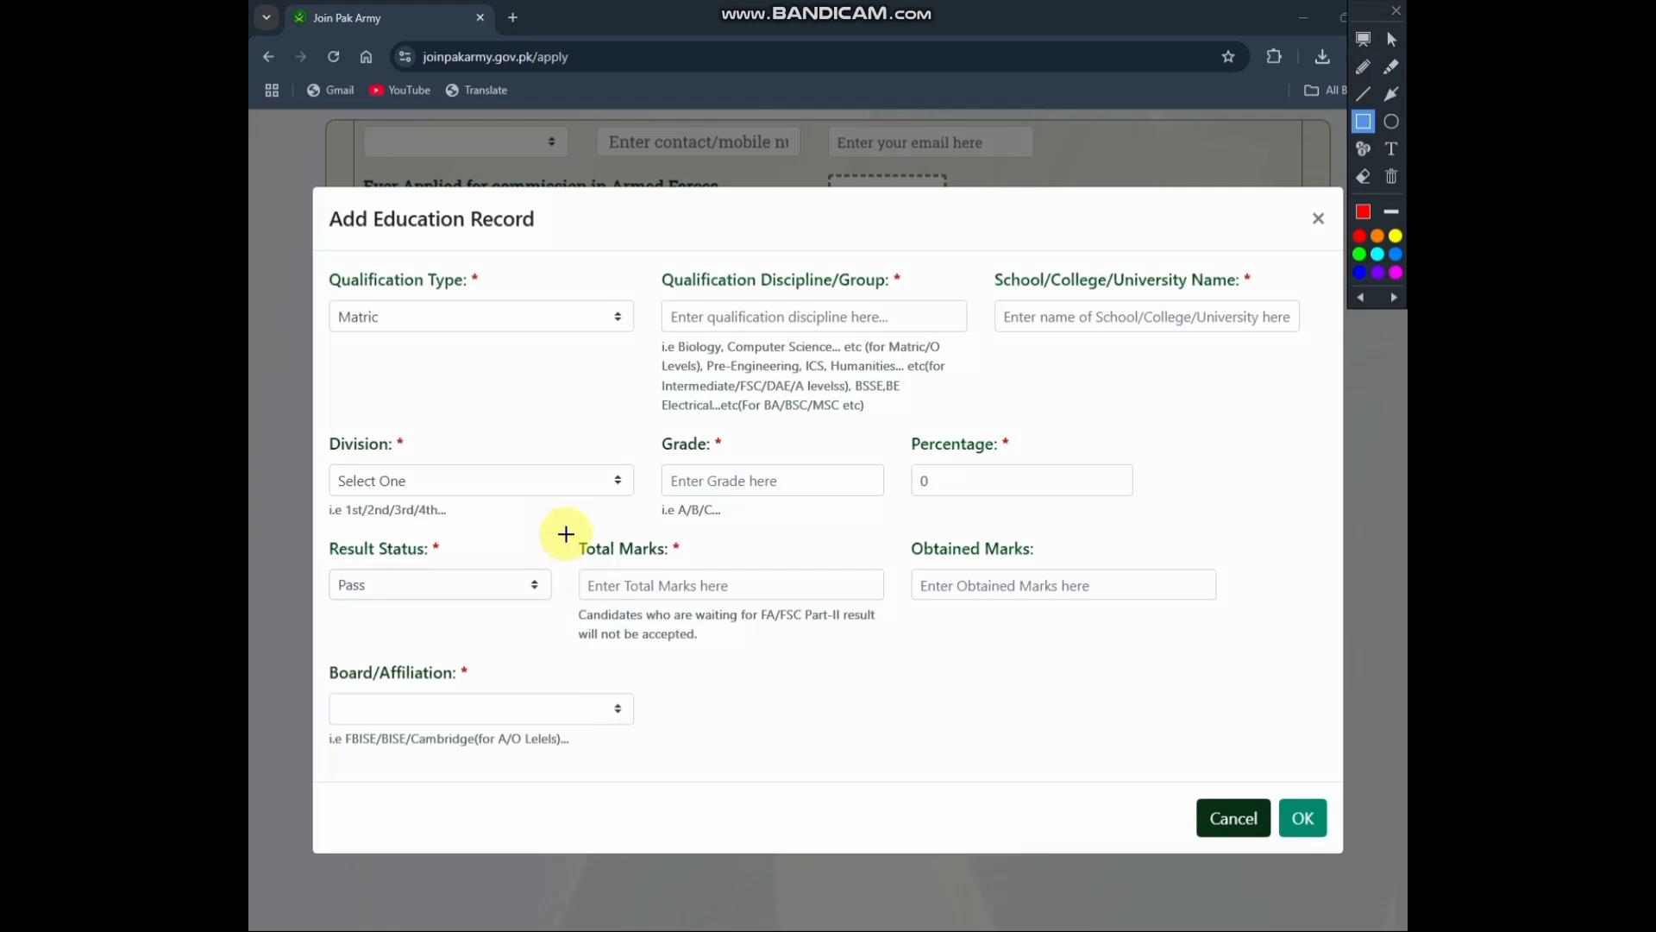
mouse_move(566, 535)
mouse_down()
mouse_move(888, 629)
mouse_move(891, 654)
mouse_up()
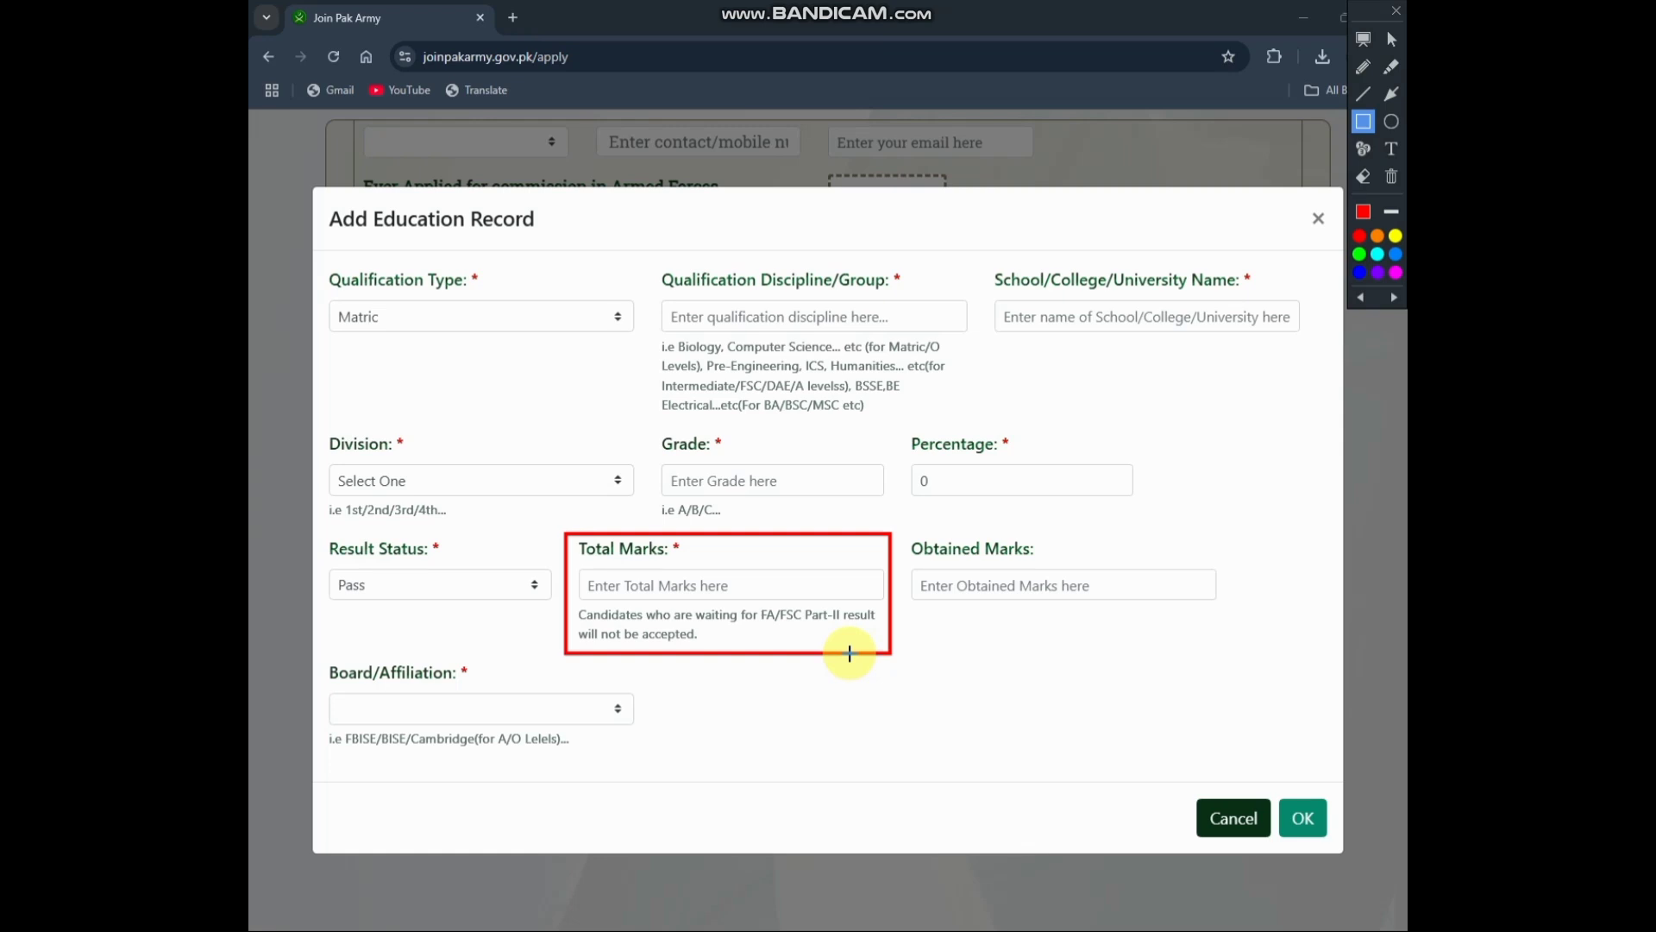
mouse_move(905, 521)
mouse_down()
mouse_move(954, 581)
mouse_move(1242, 639)
mouse_up()
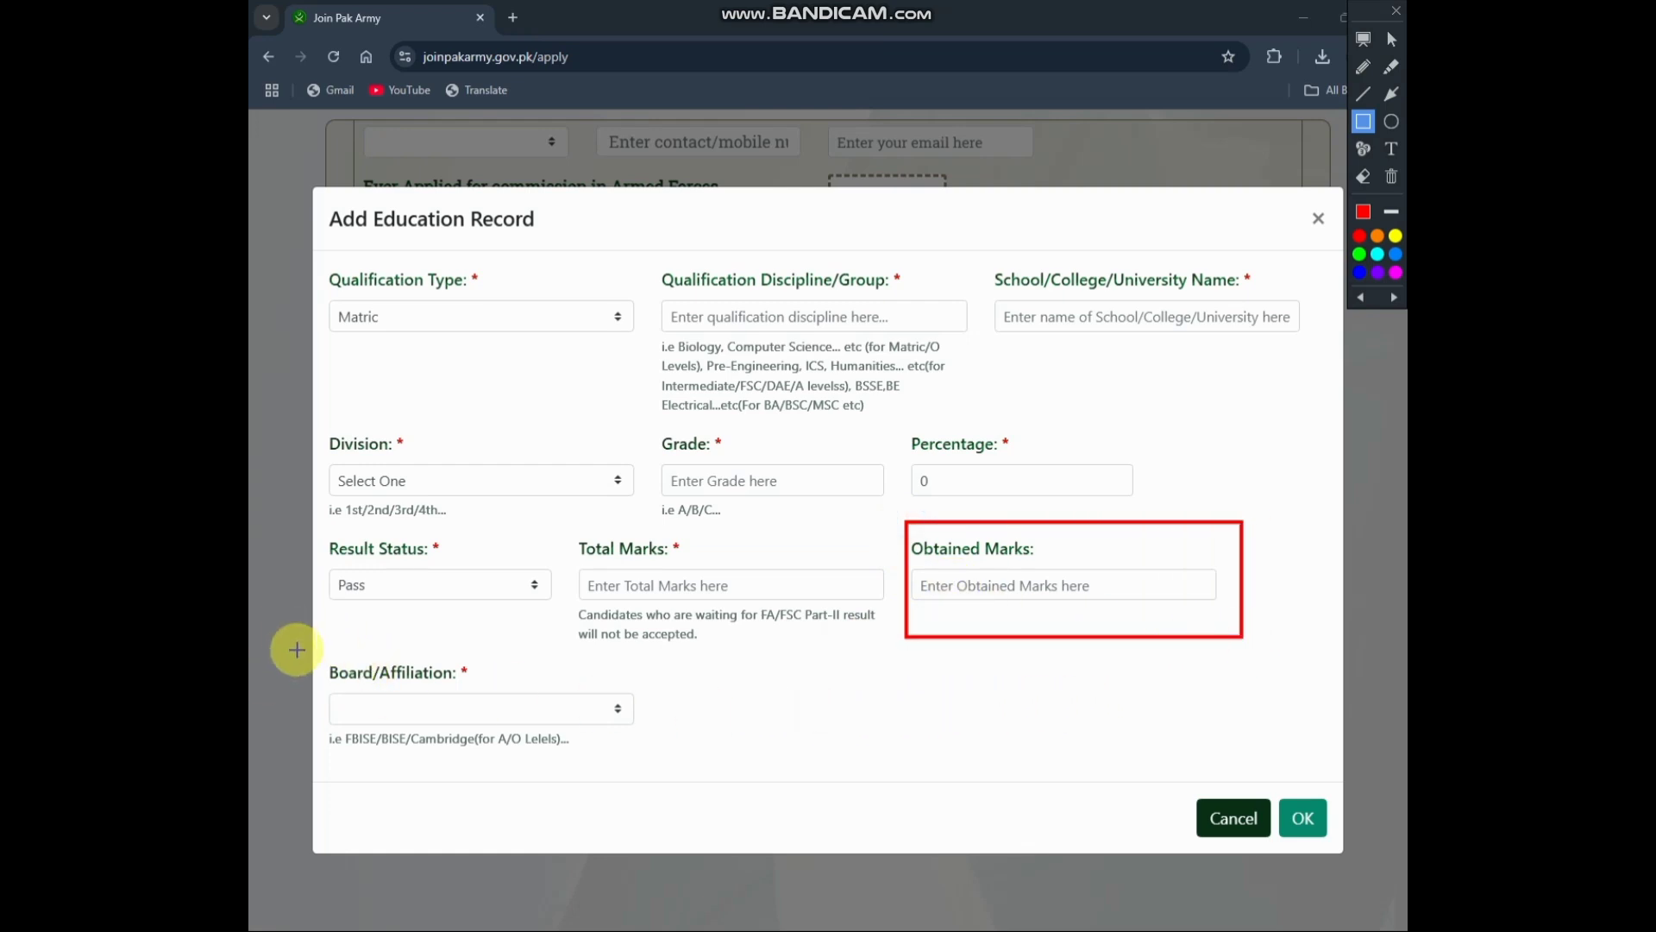
mouse_move(320, 660)
mouse_down()
mouse_move(509, 772)
mouse_move(647, 770)
mouse_up()
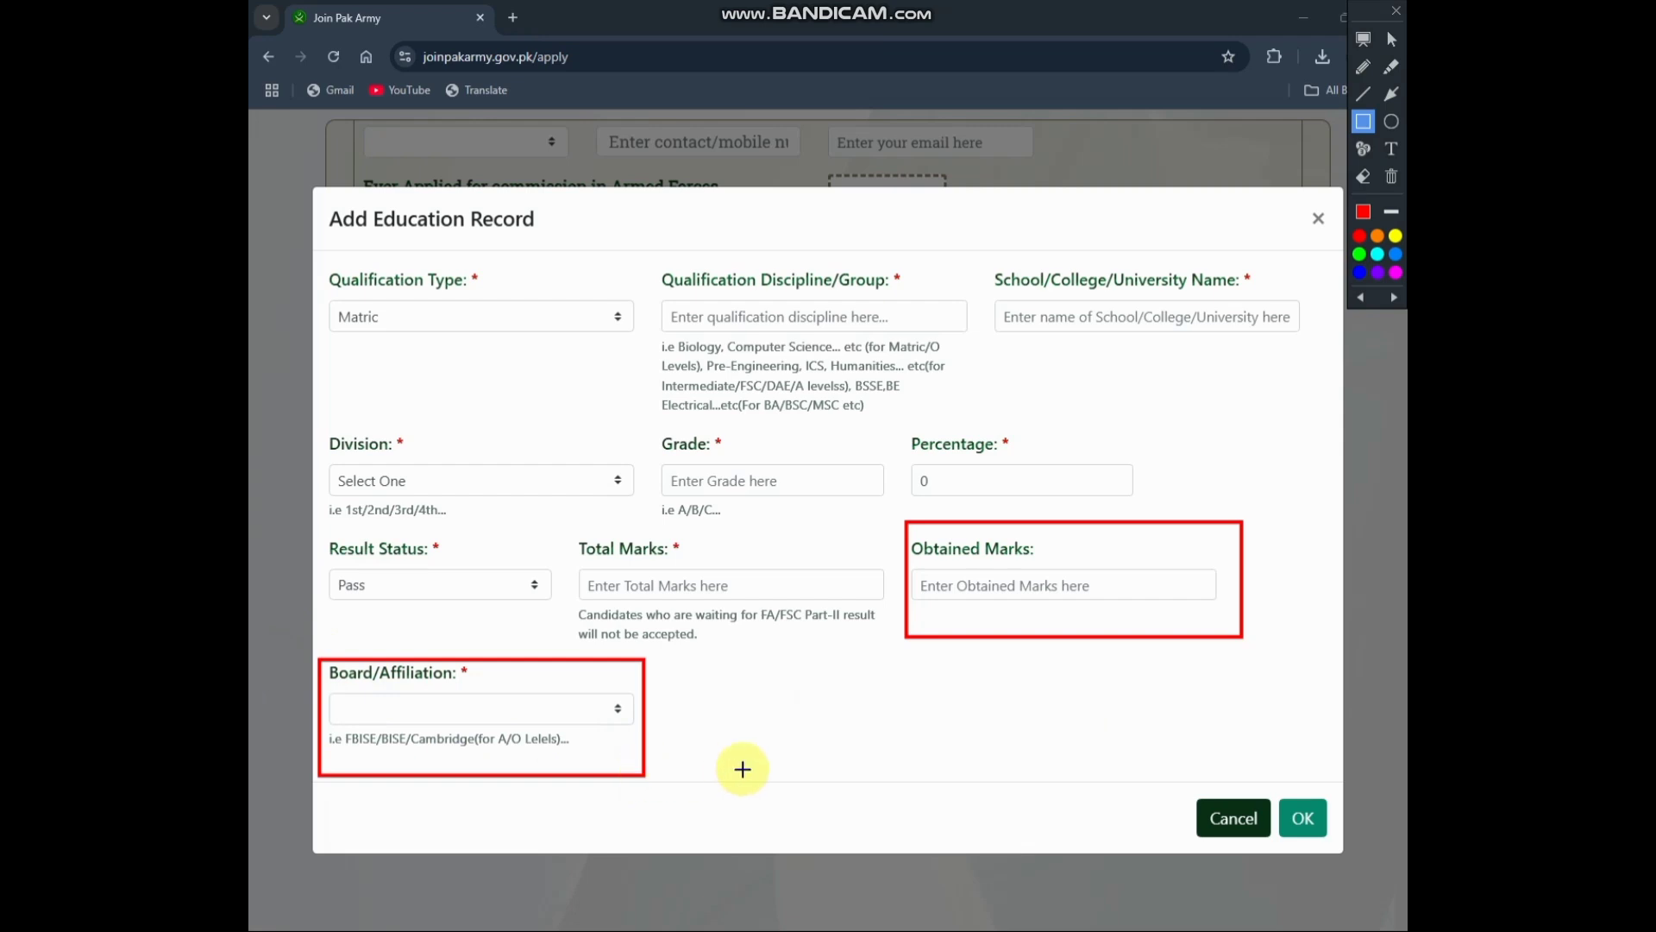
key(ctrl+z)
key(ctrl+z)
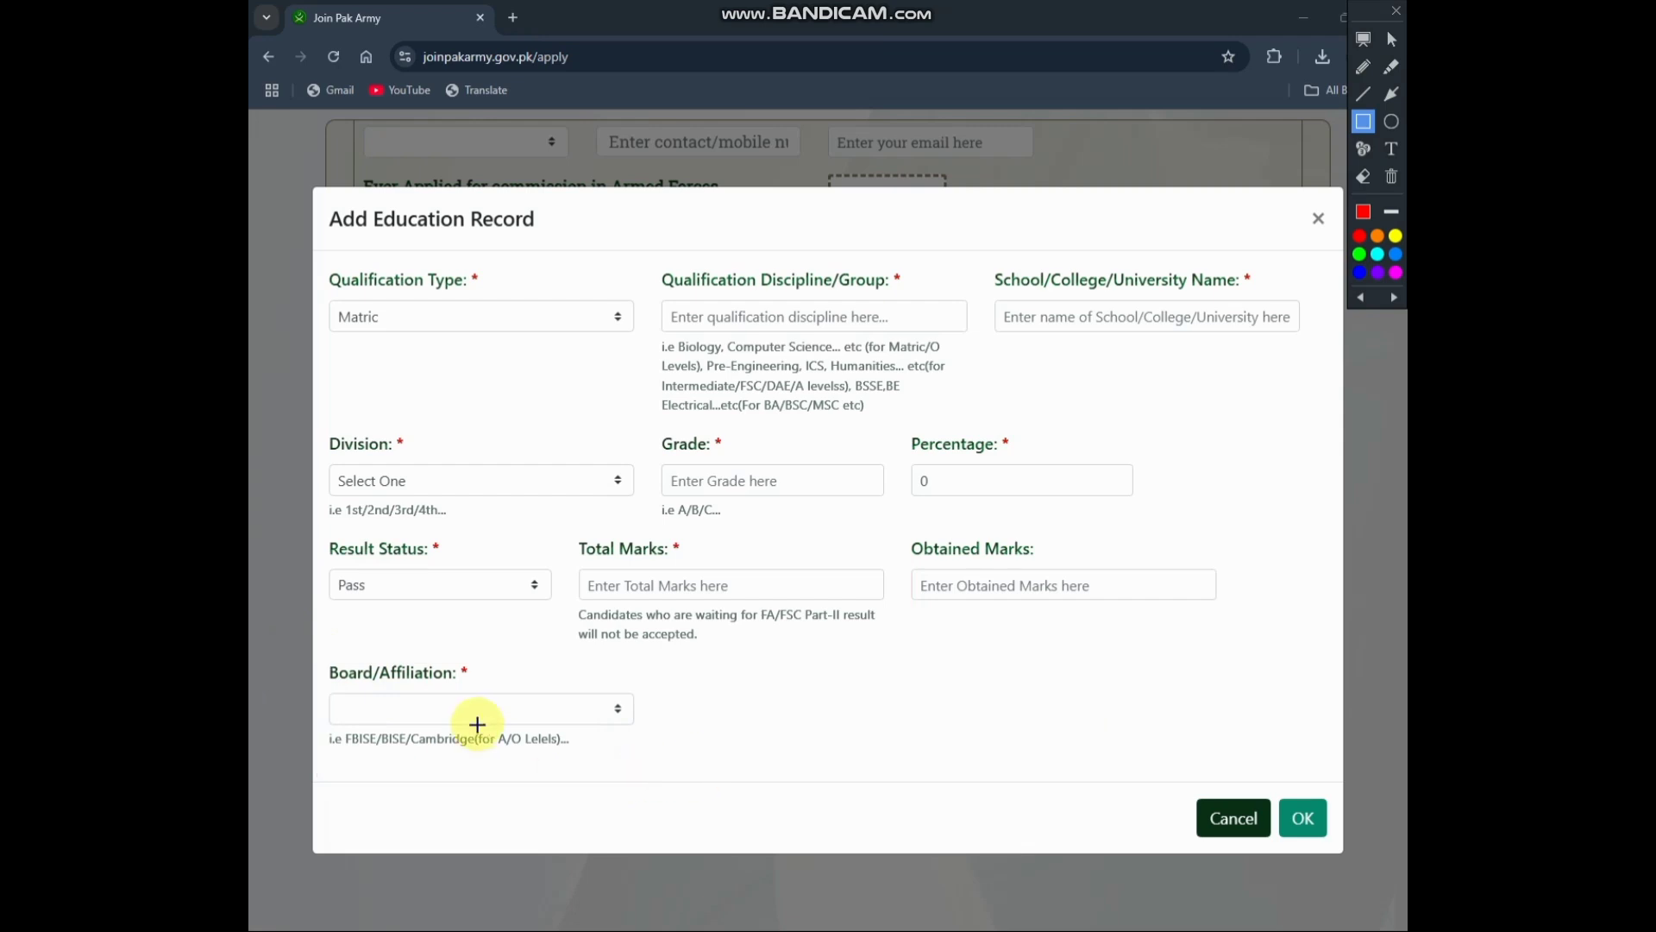
- View the Board/Affiliation options without choosing one and close the Matric education record without saving
click(603, 728)
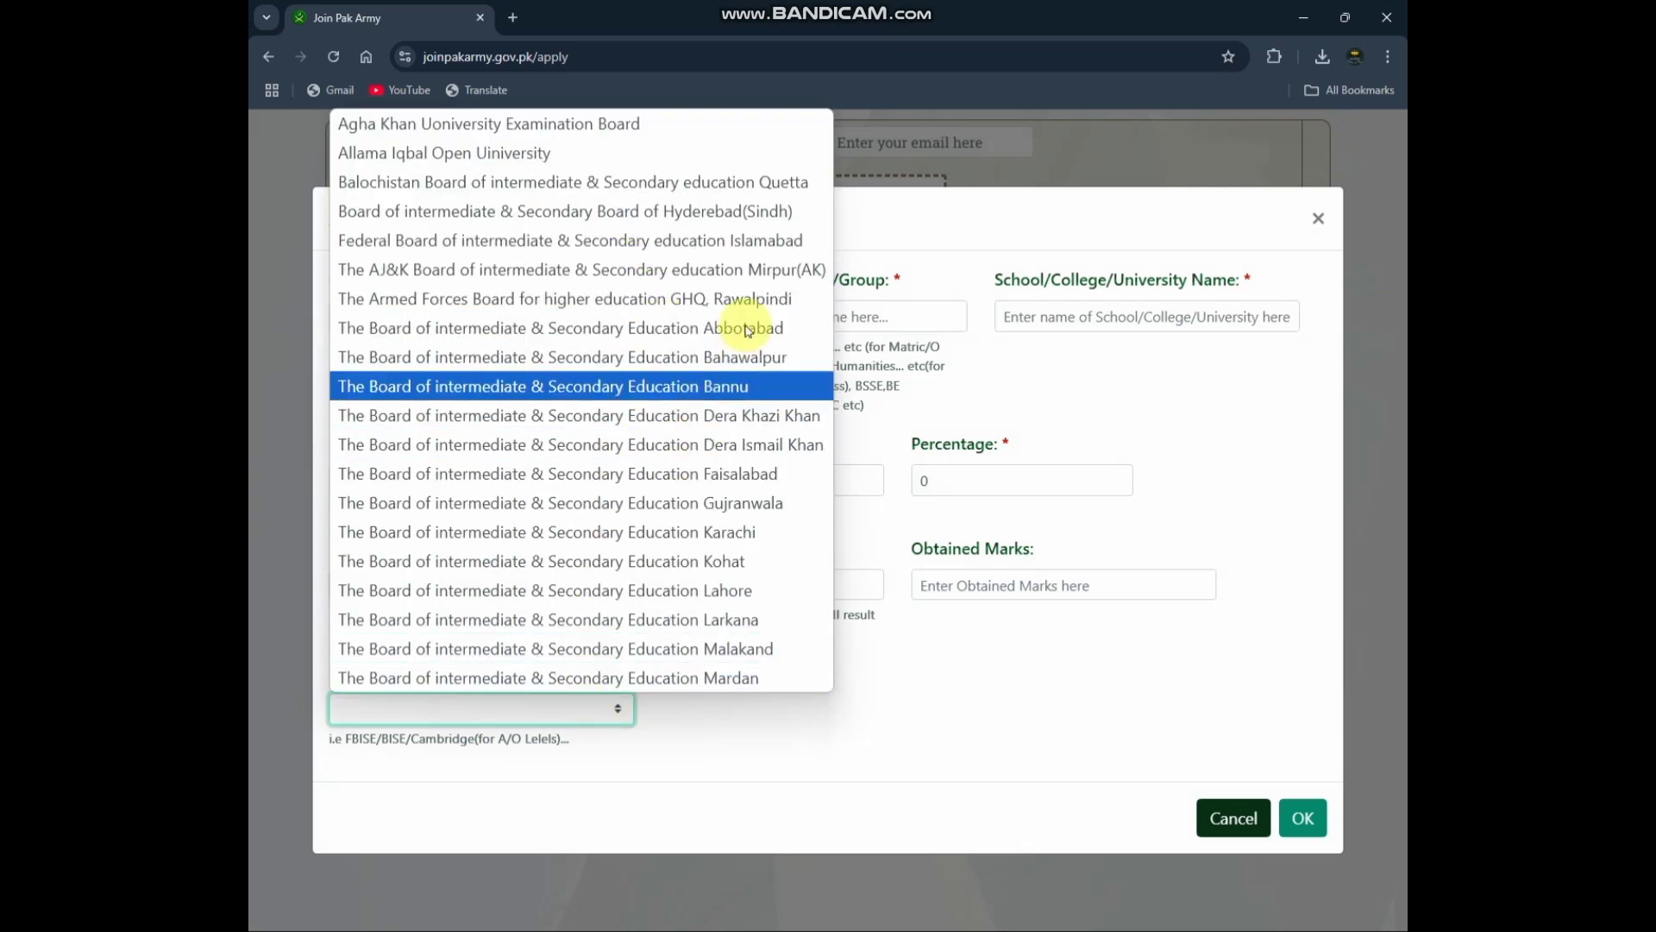
scroll(754, 457, down, 2)
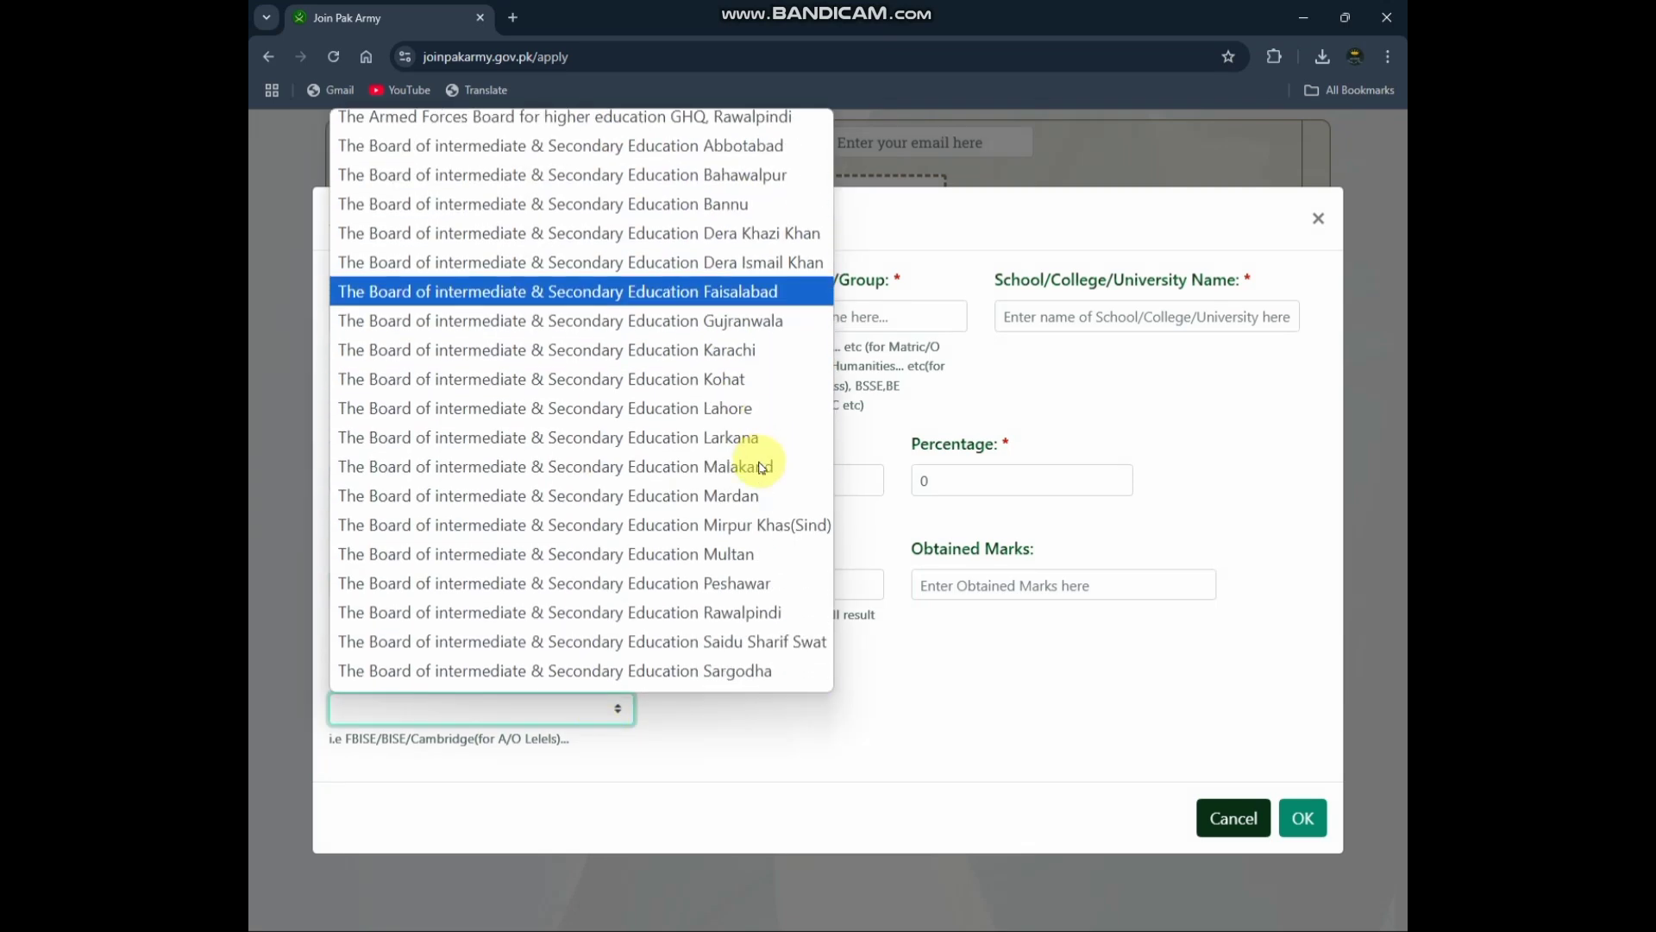
scroll(760, 465, down, 2)
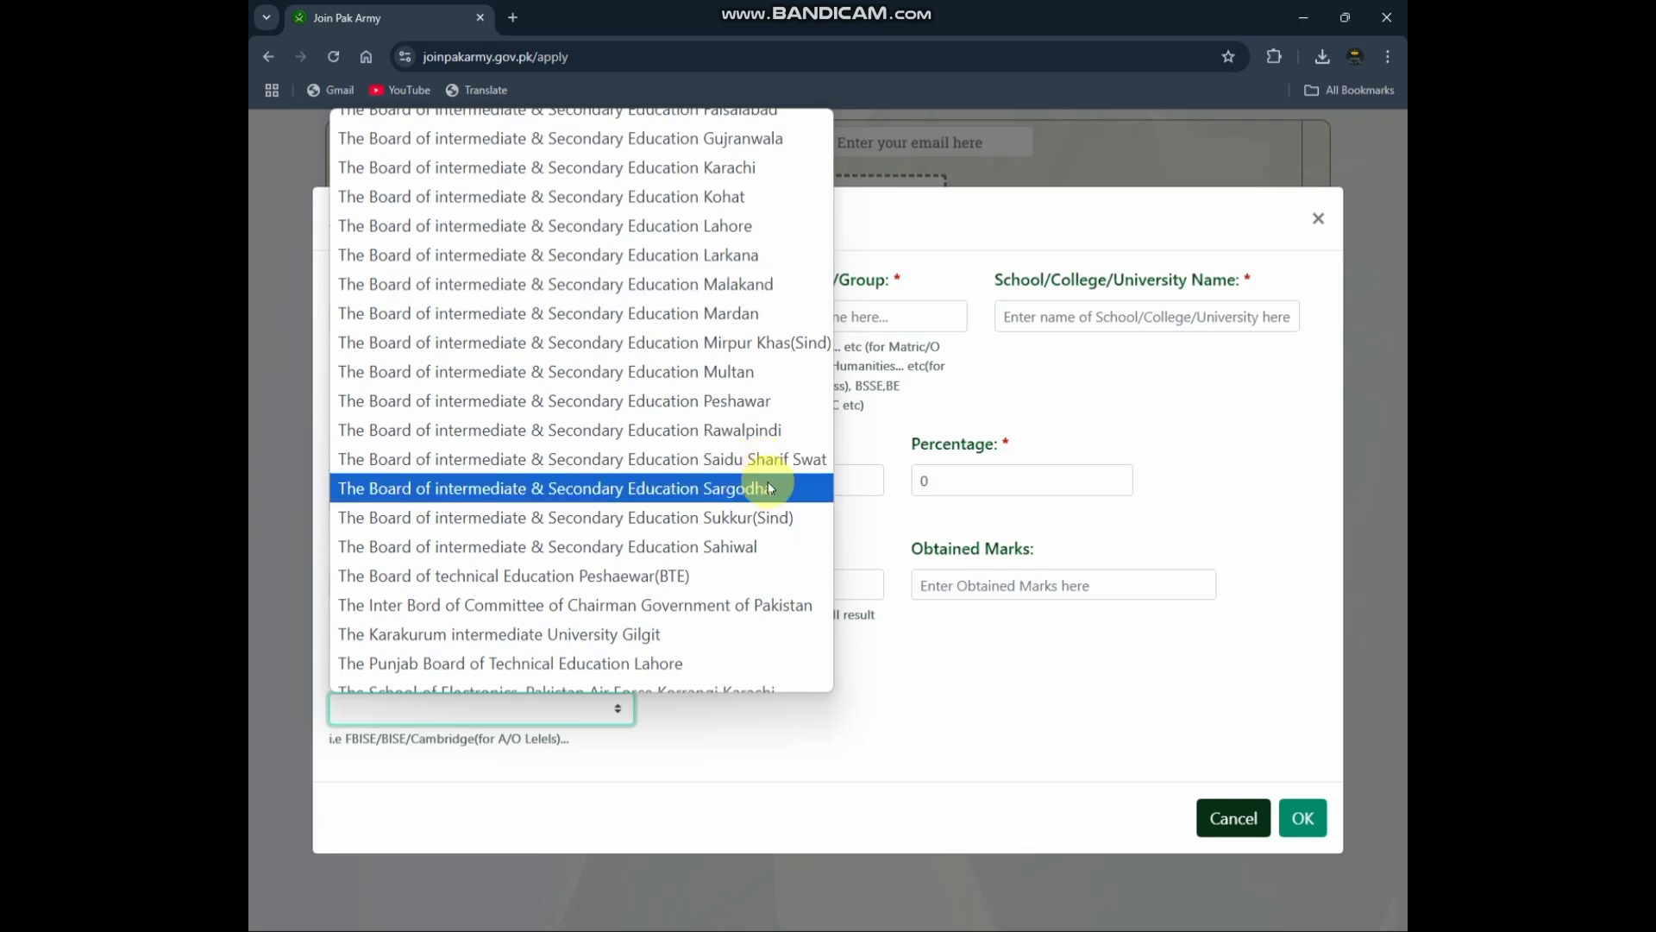
click(880, 722)
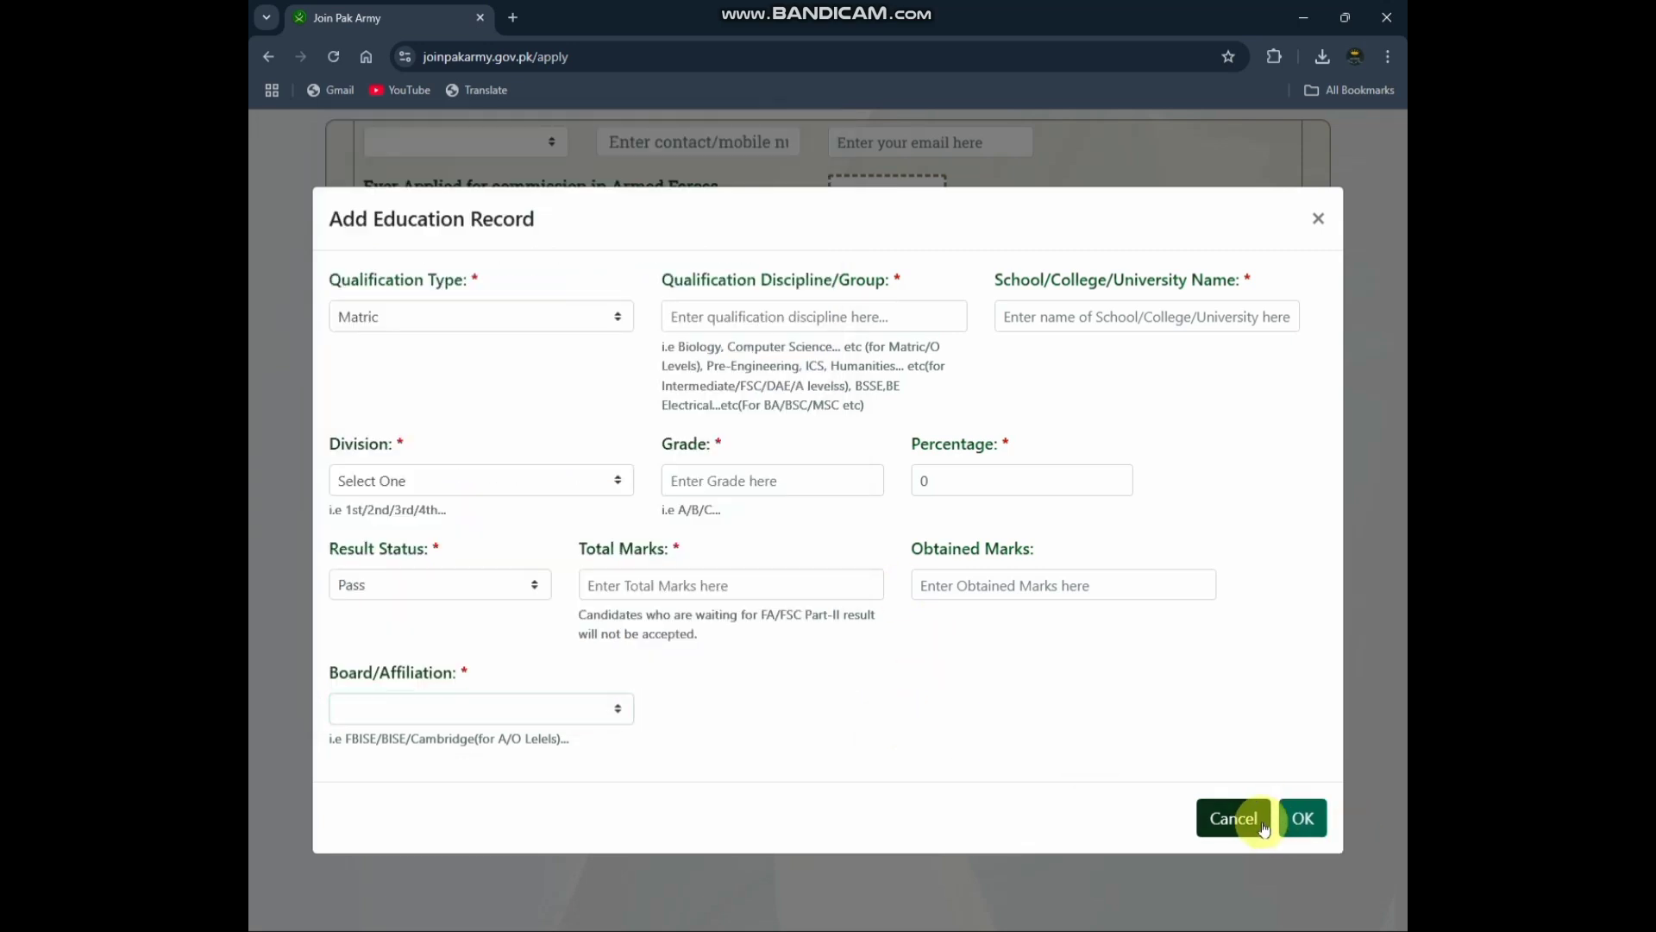
click(1318, 220)
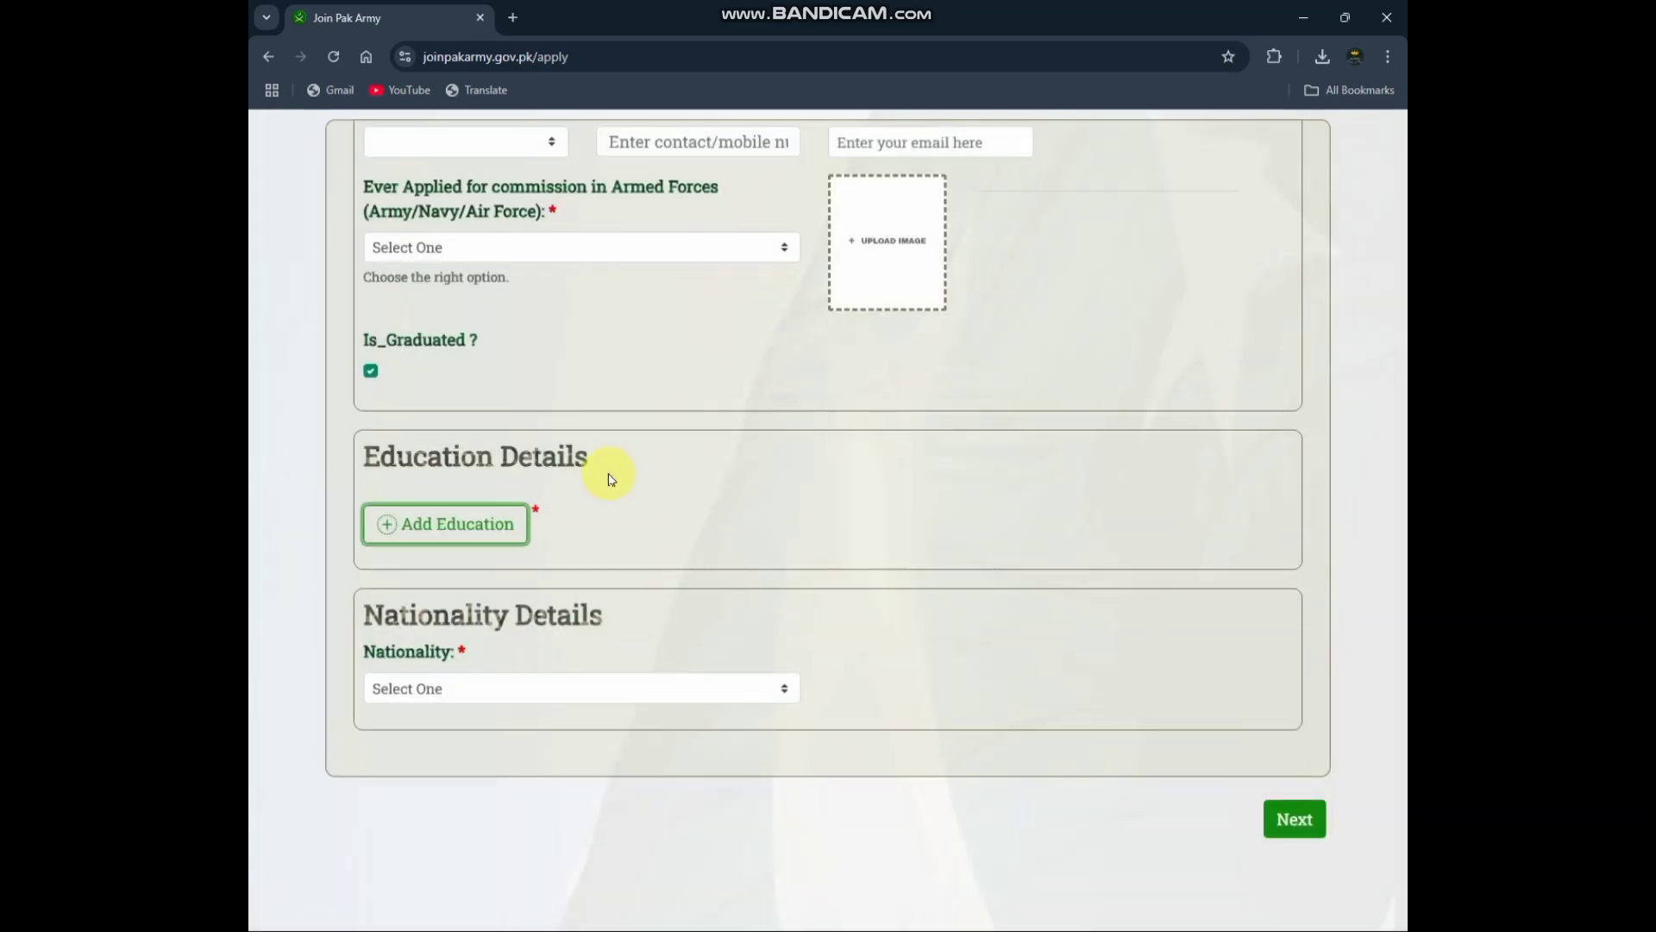
- Start another education record and set its Qualification Type to Intermediate
click(485, 536)
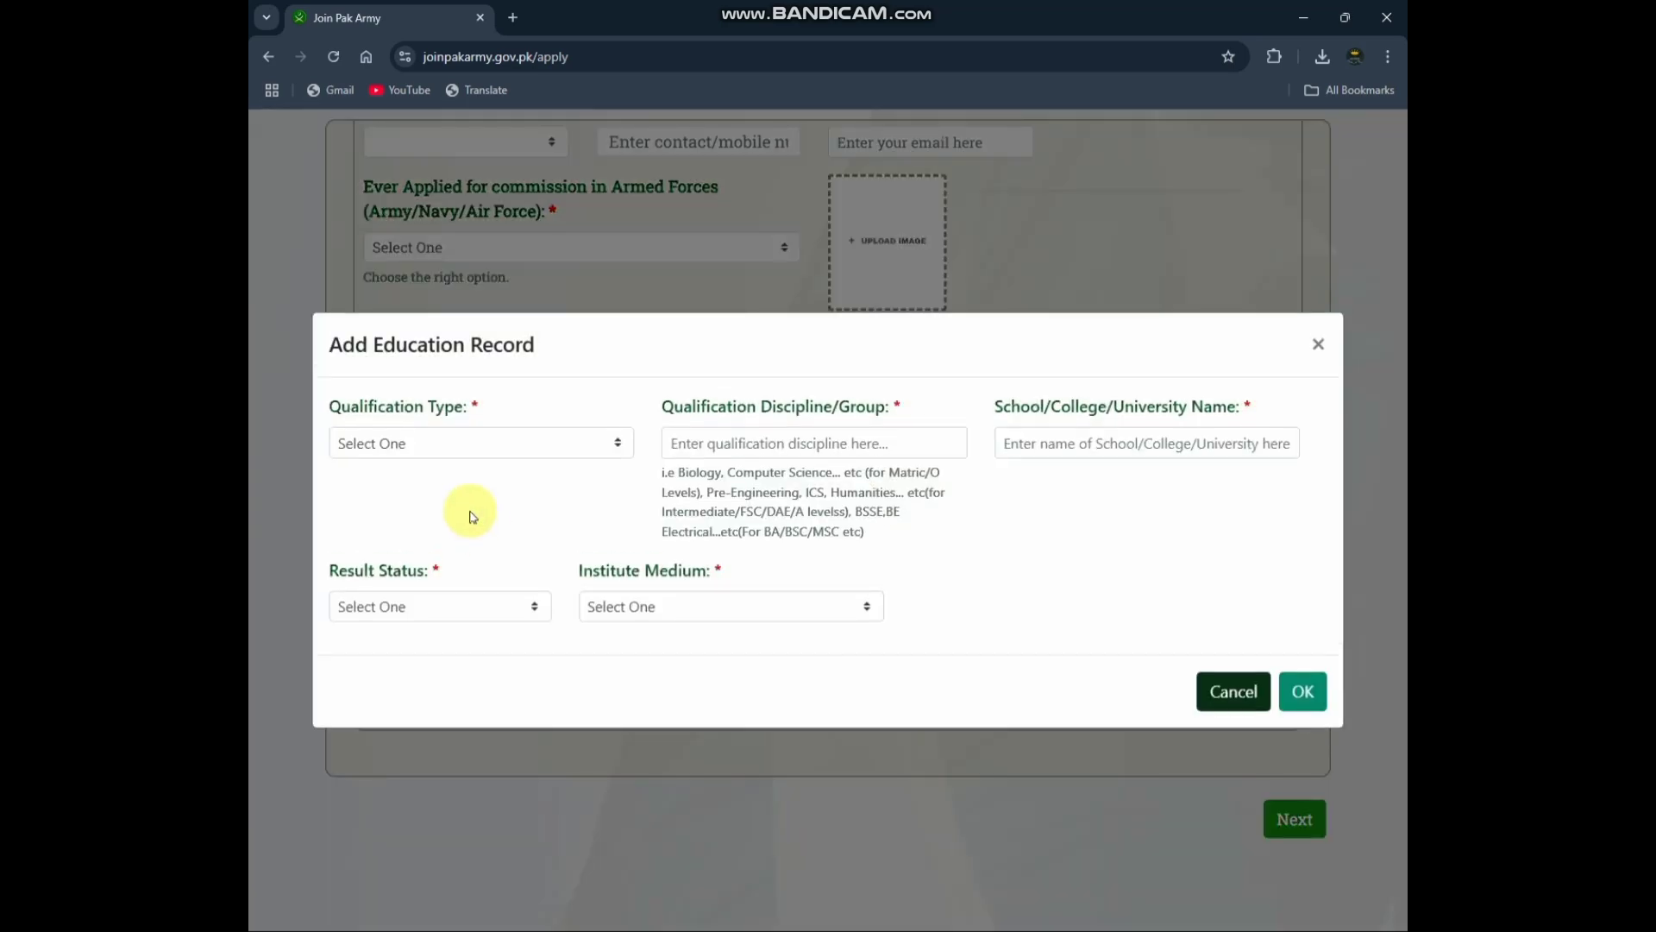
click(561, 446)
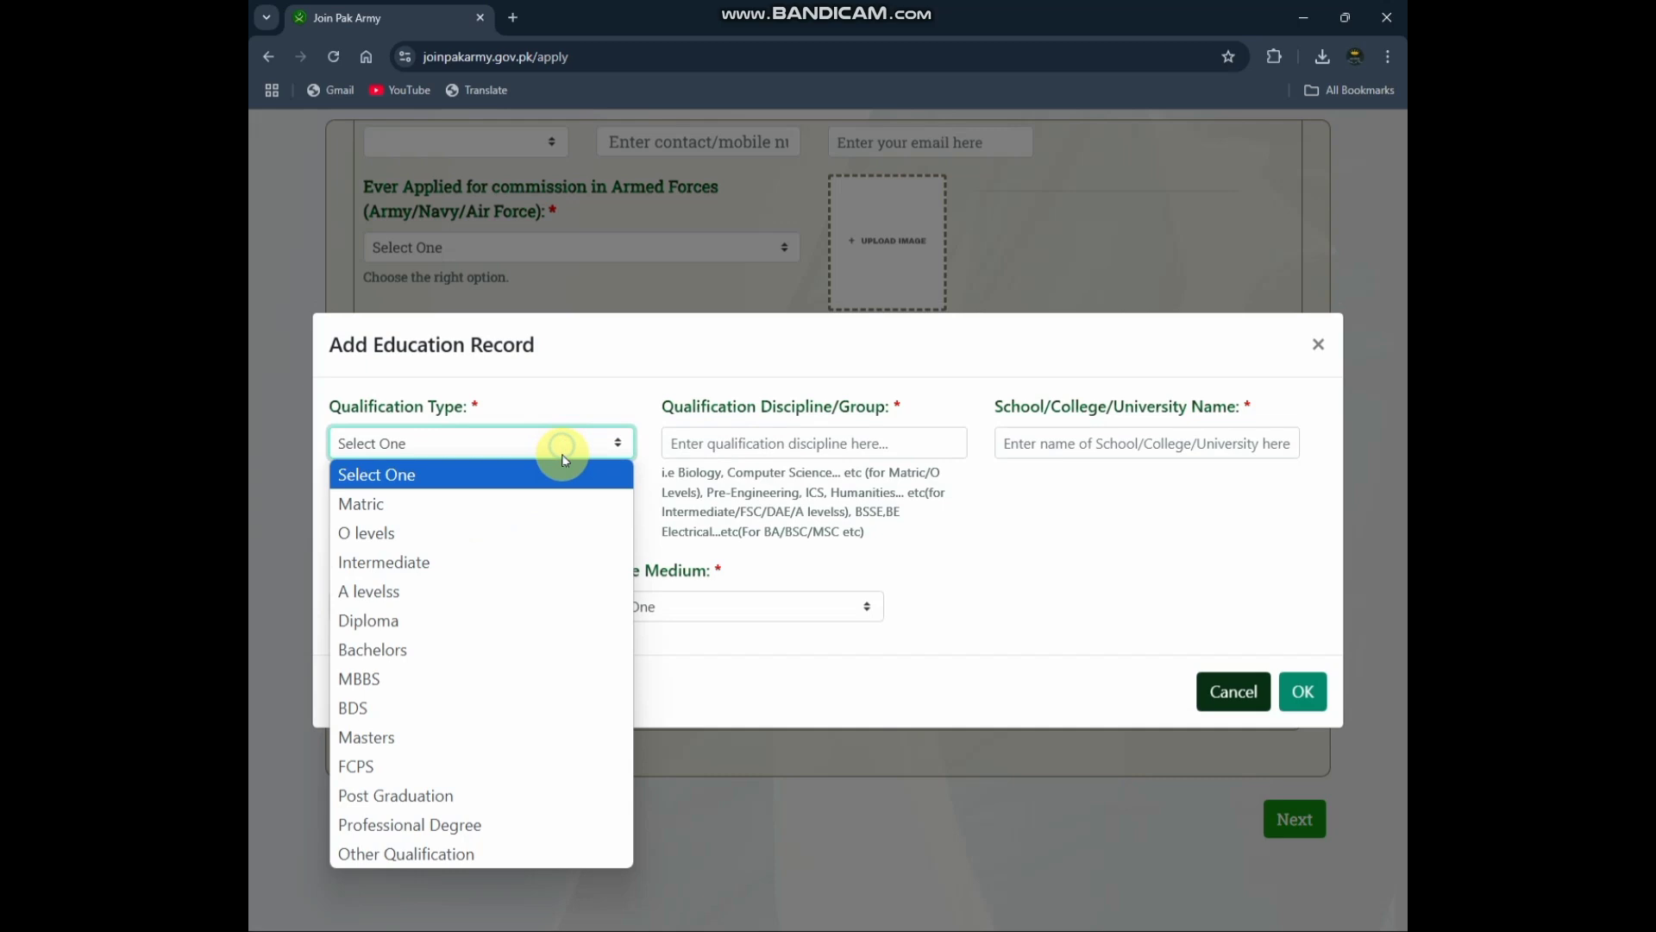
click(498, 565)
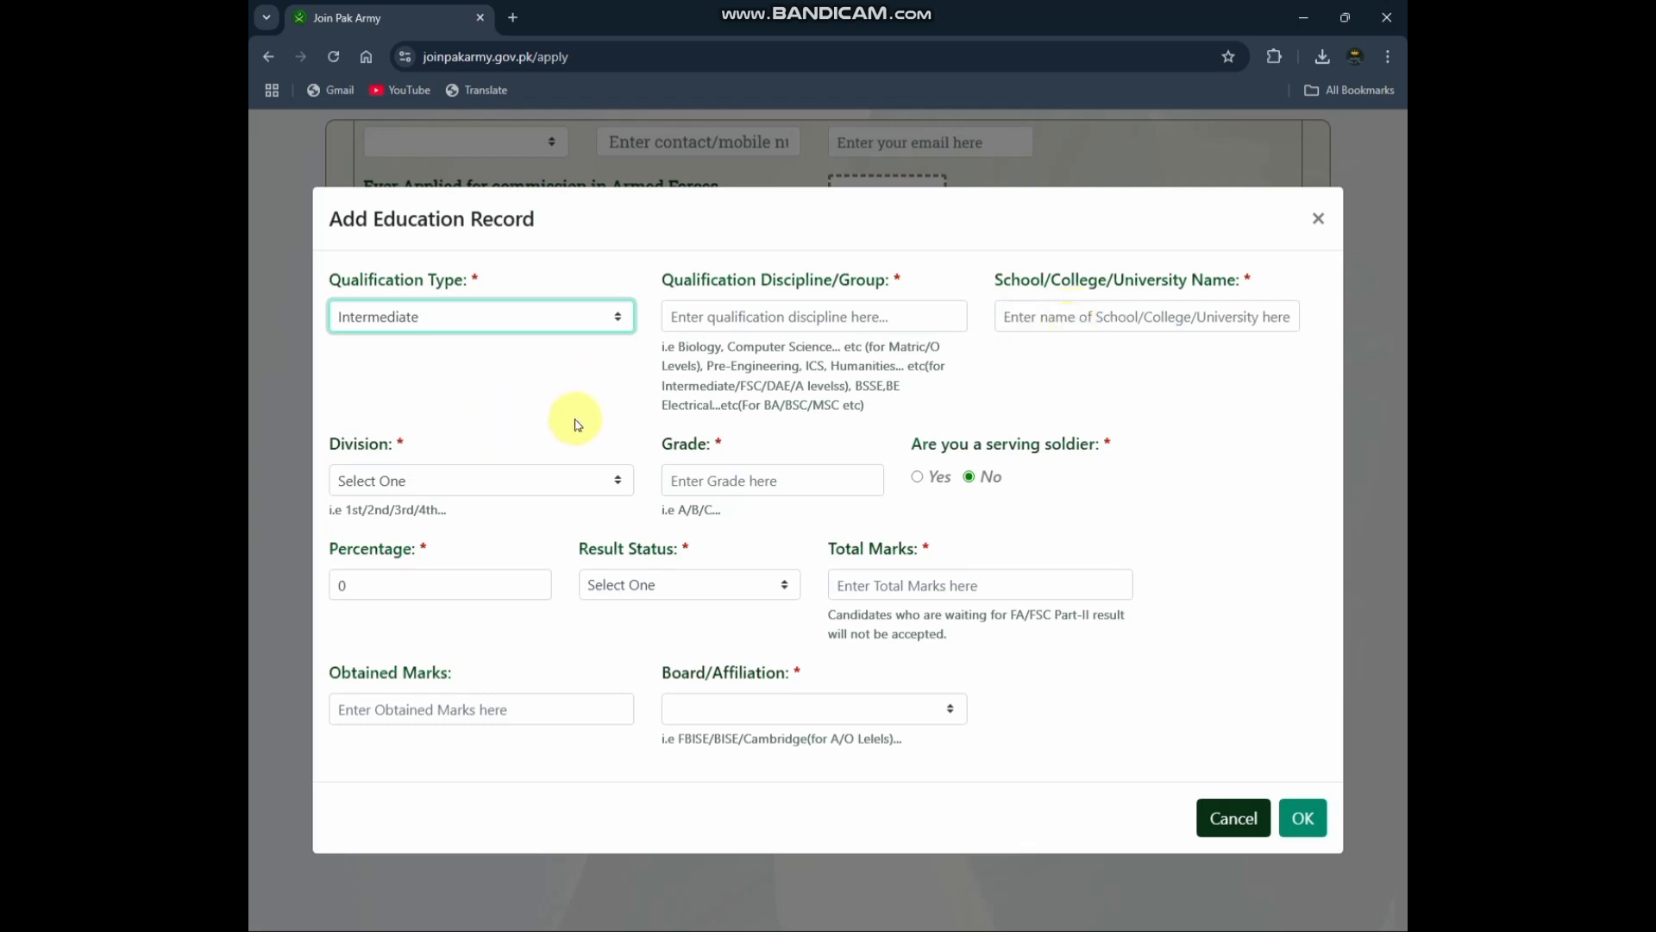
- Go through the Intermediate record's Division, serving soldier, Percentage, Result Status and marks fields, keeping the serving soldier answer at No
click(477, 494)
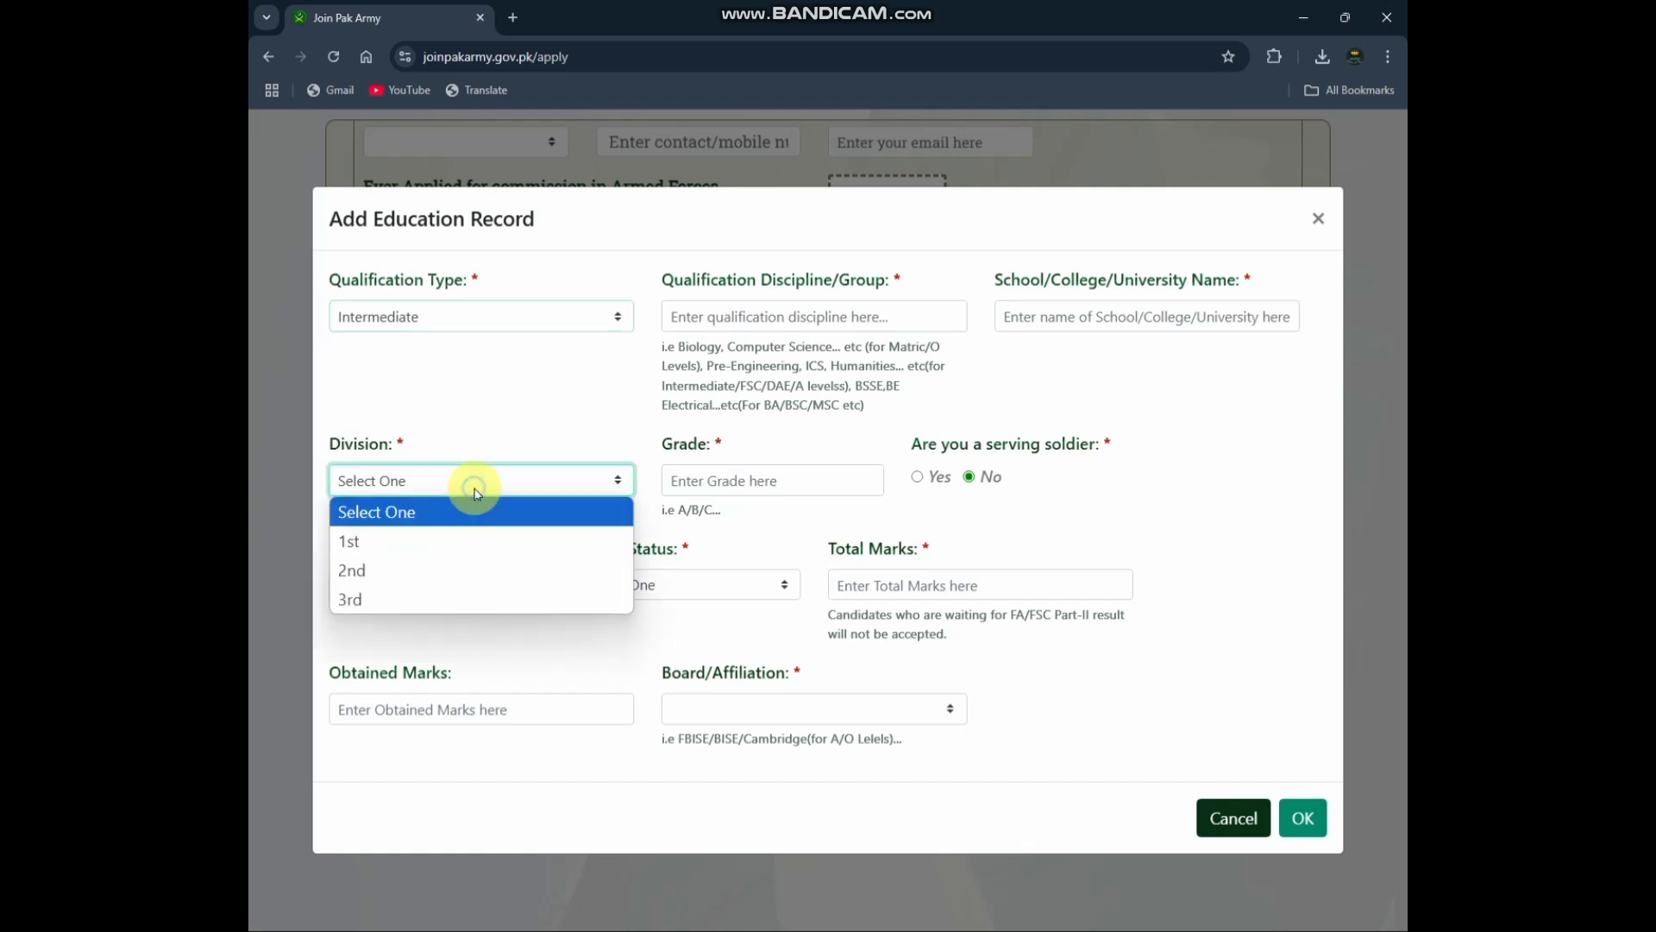
click(475, 488)
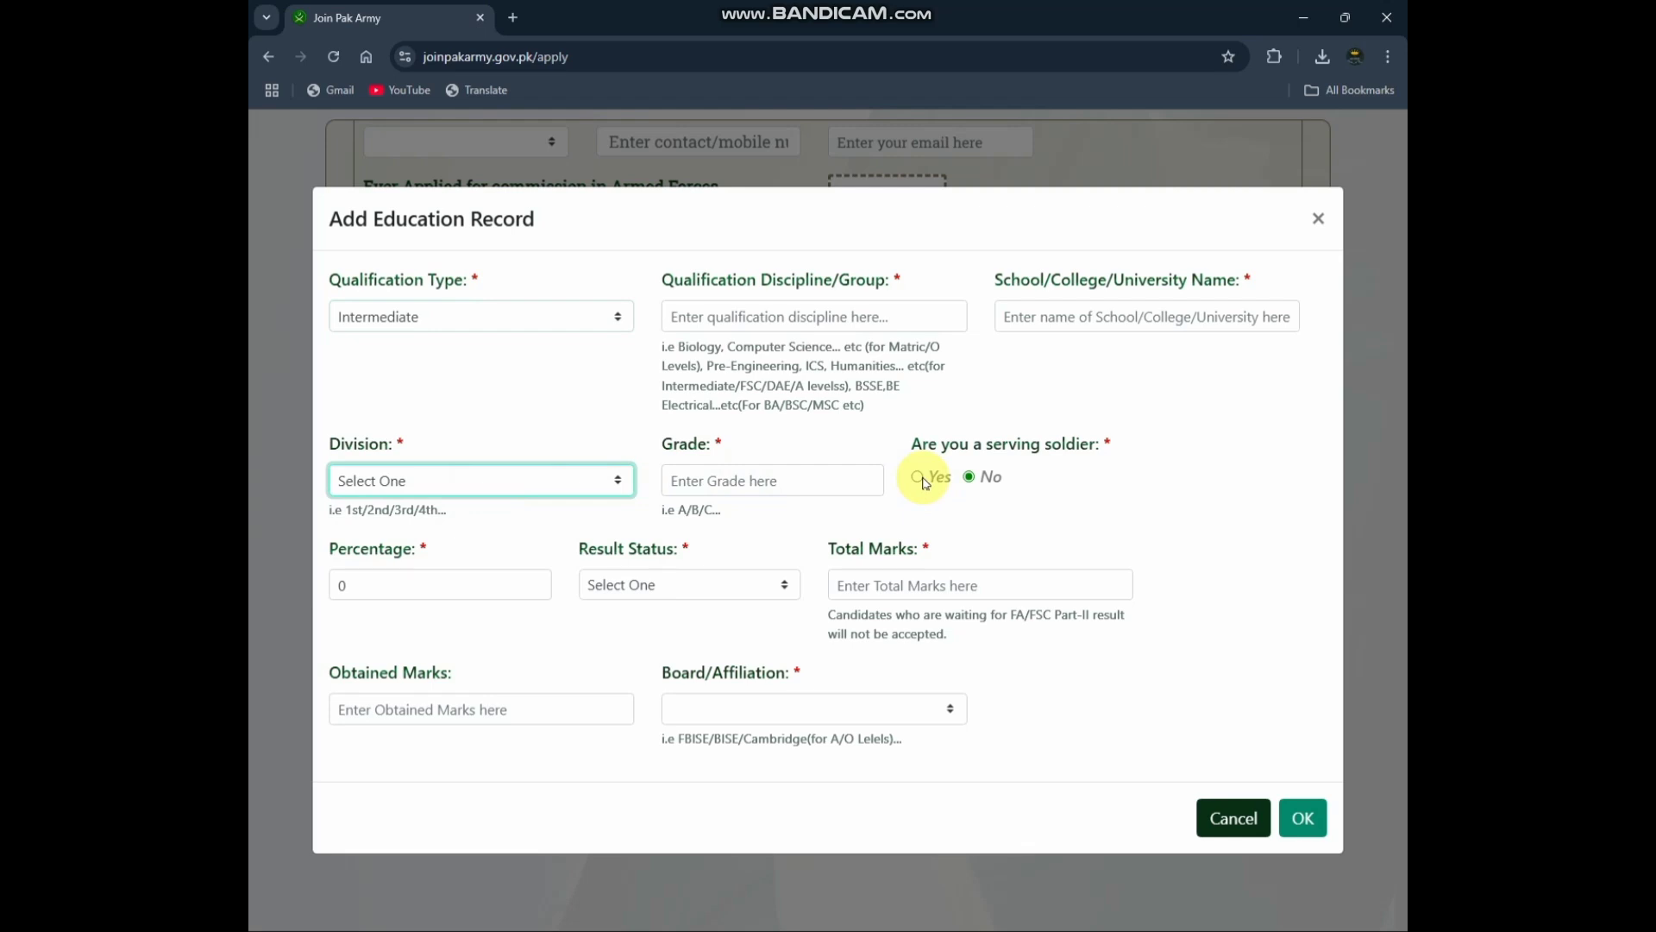
click(988, 480)
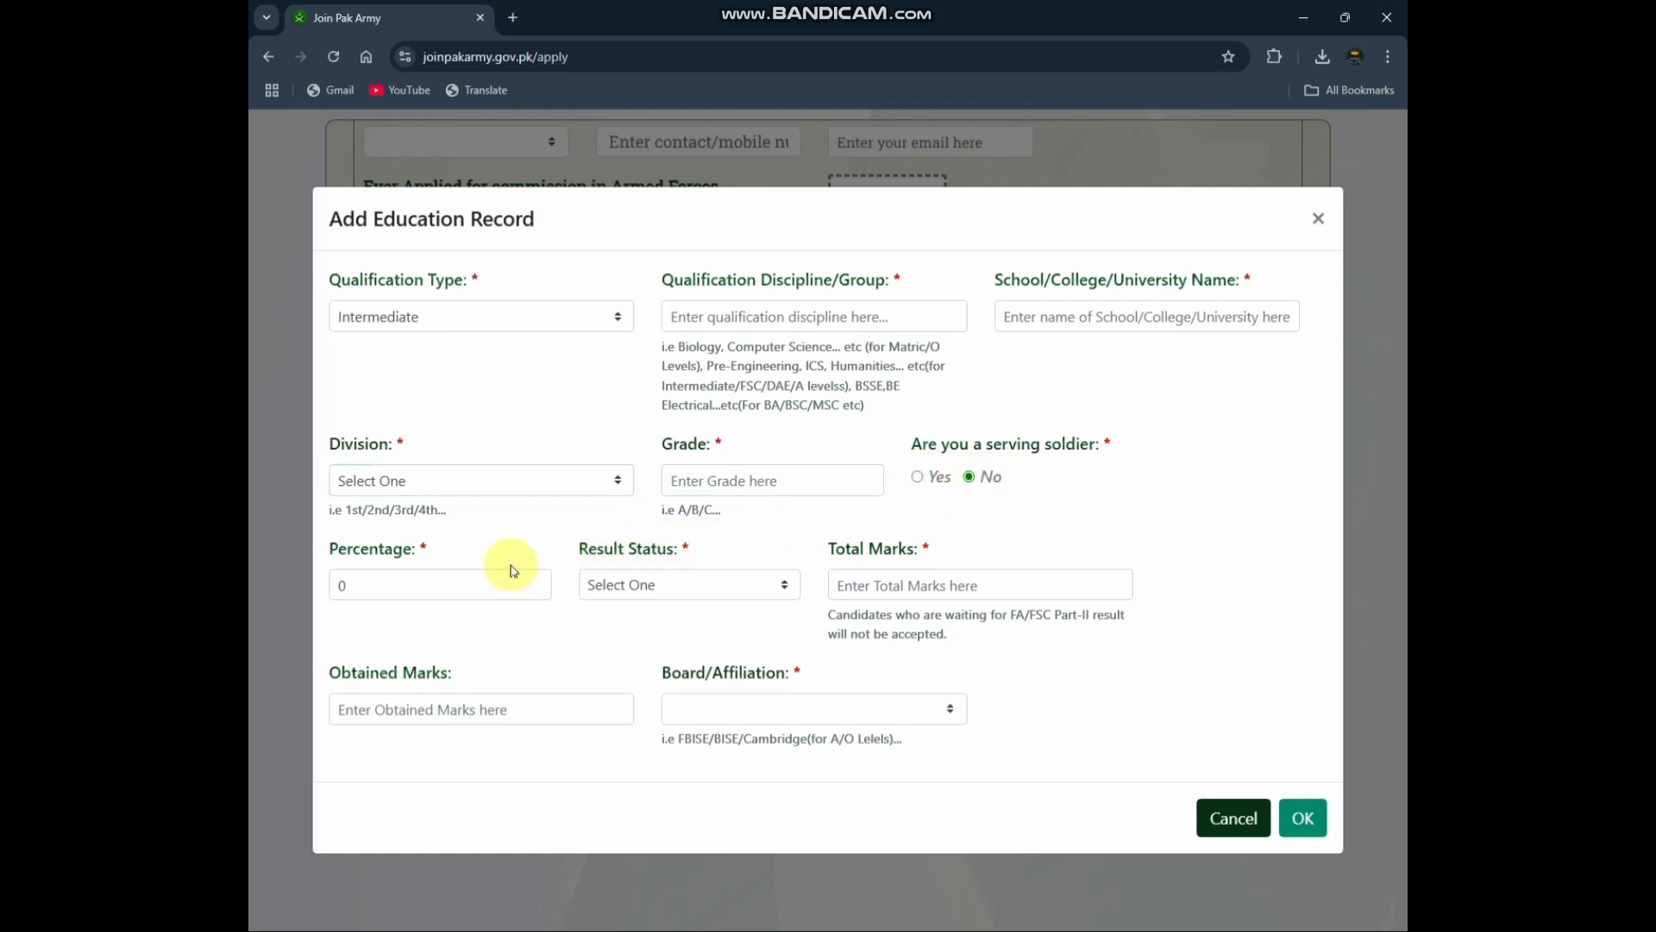
click(356, 587)
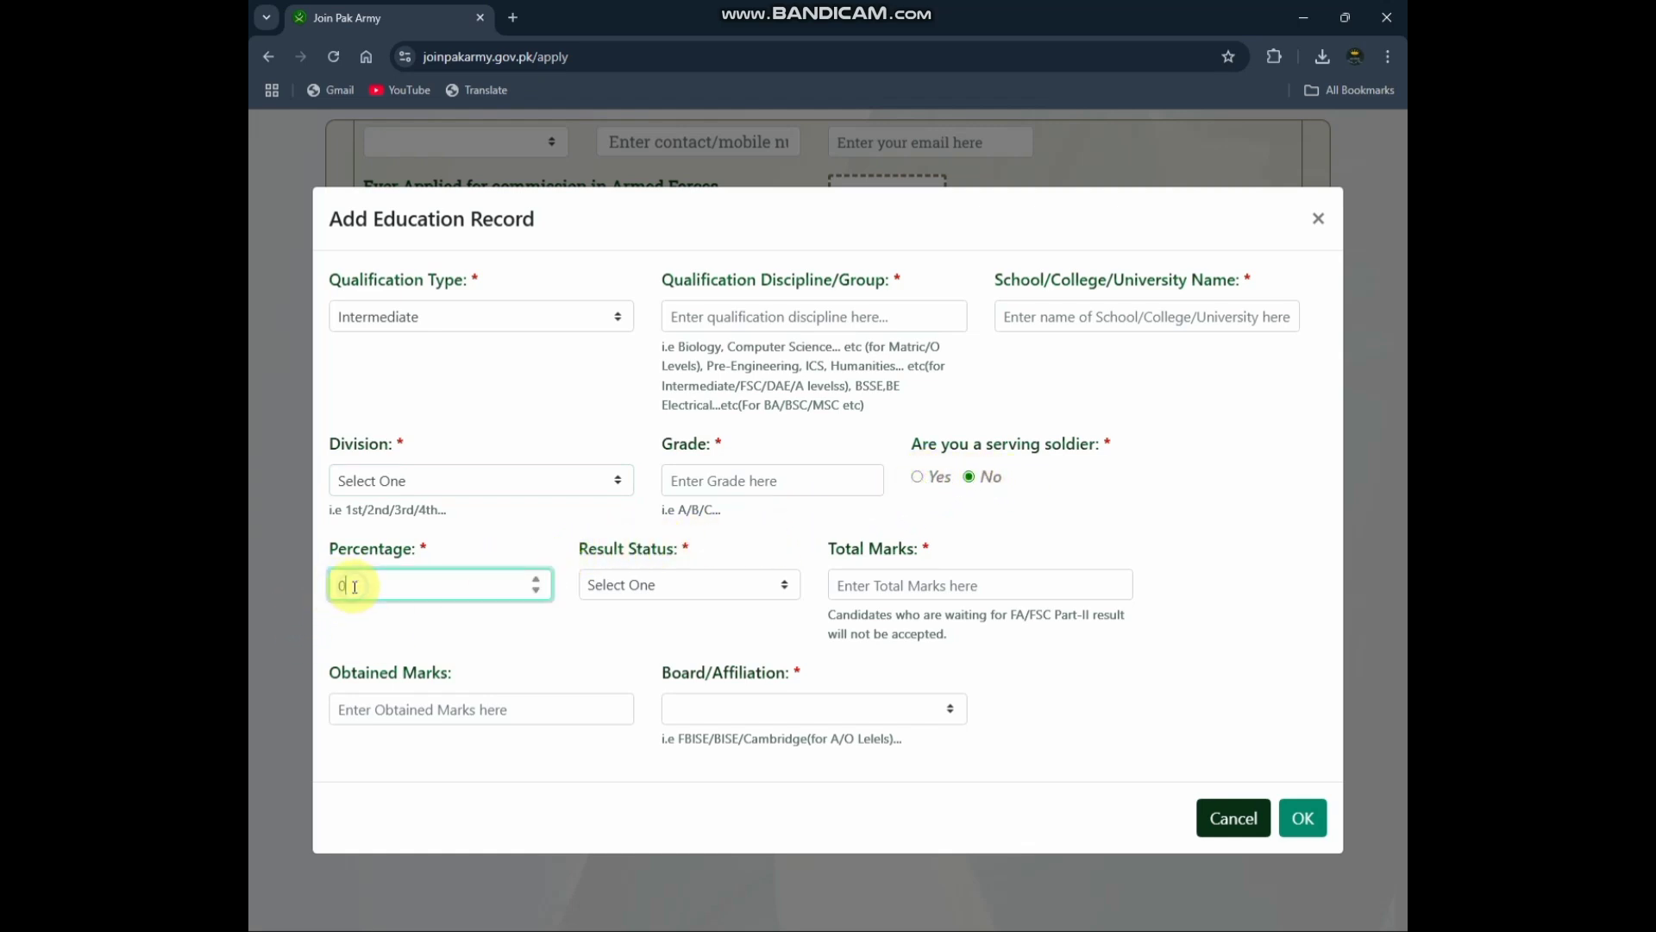
click(643, 586)
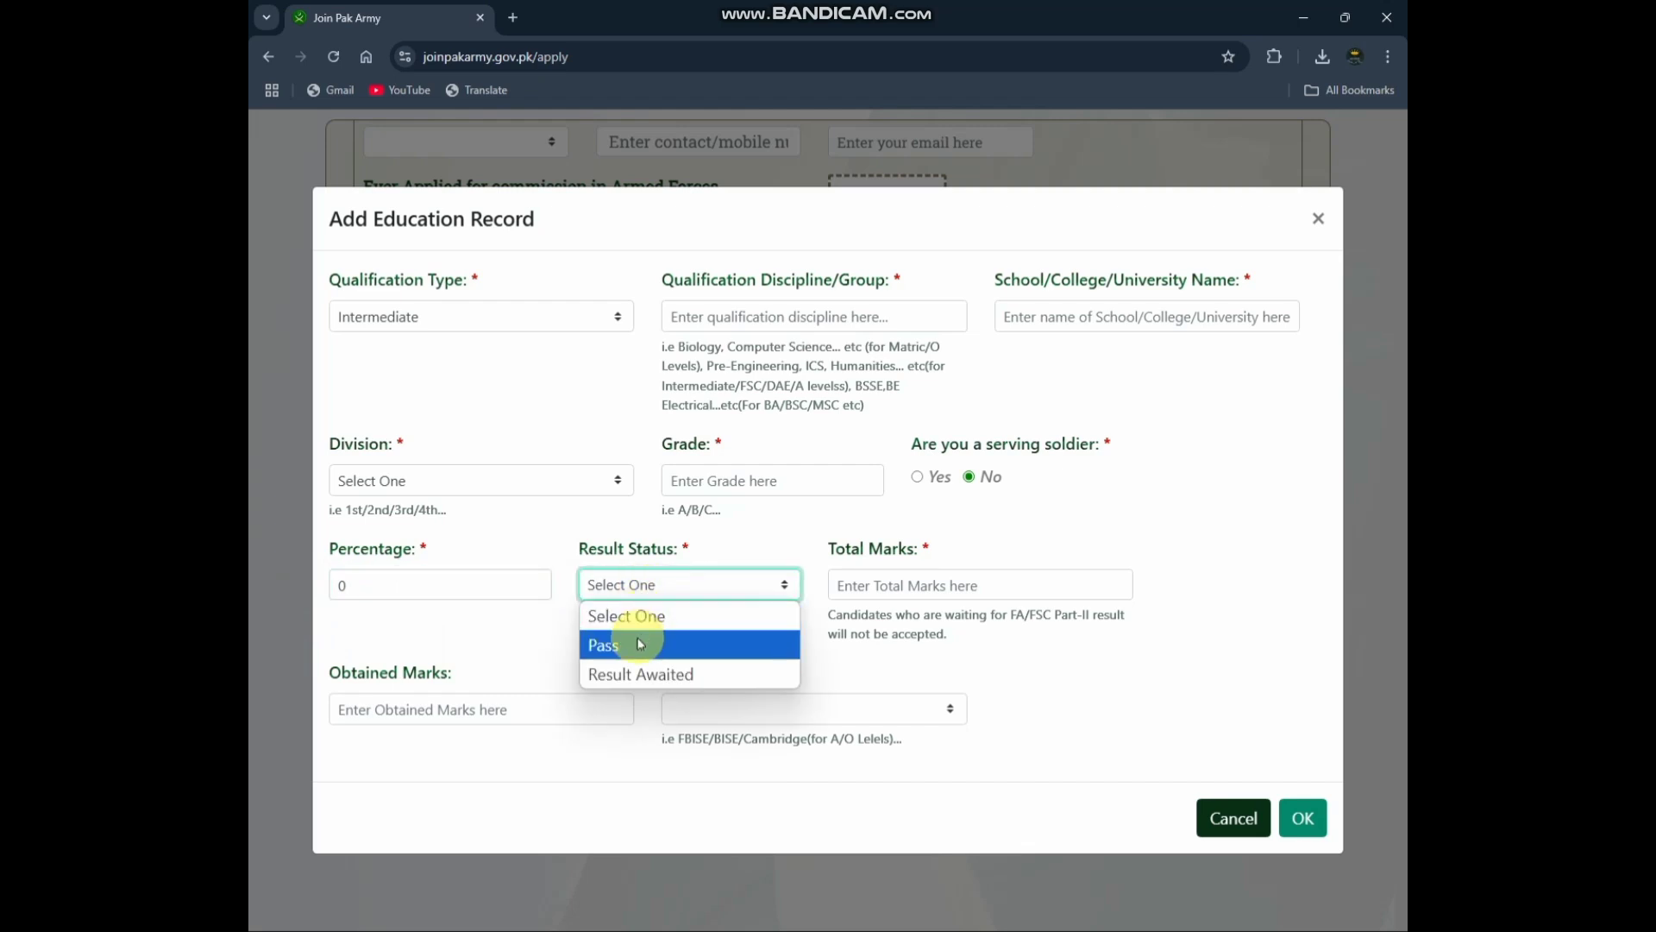
click(677, 616)
click(921, 585)
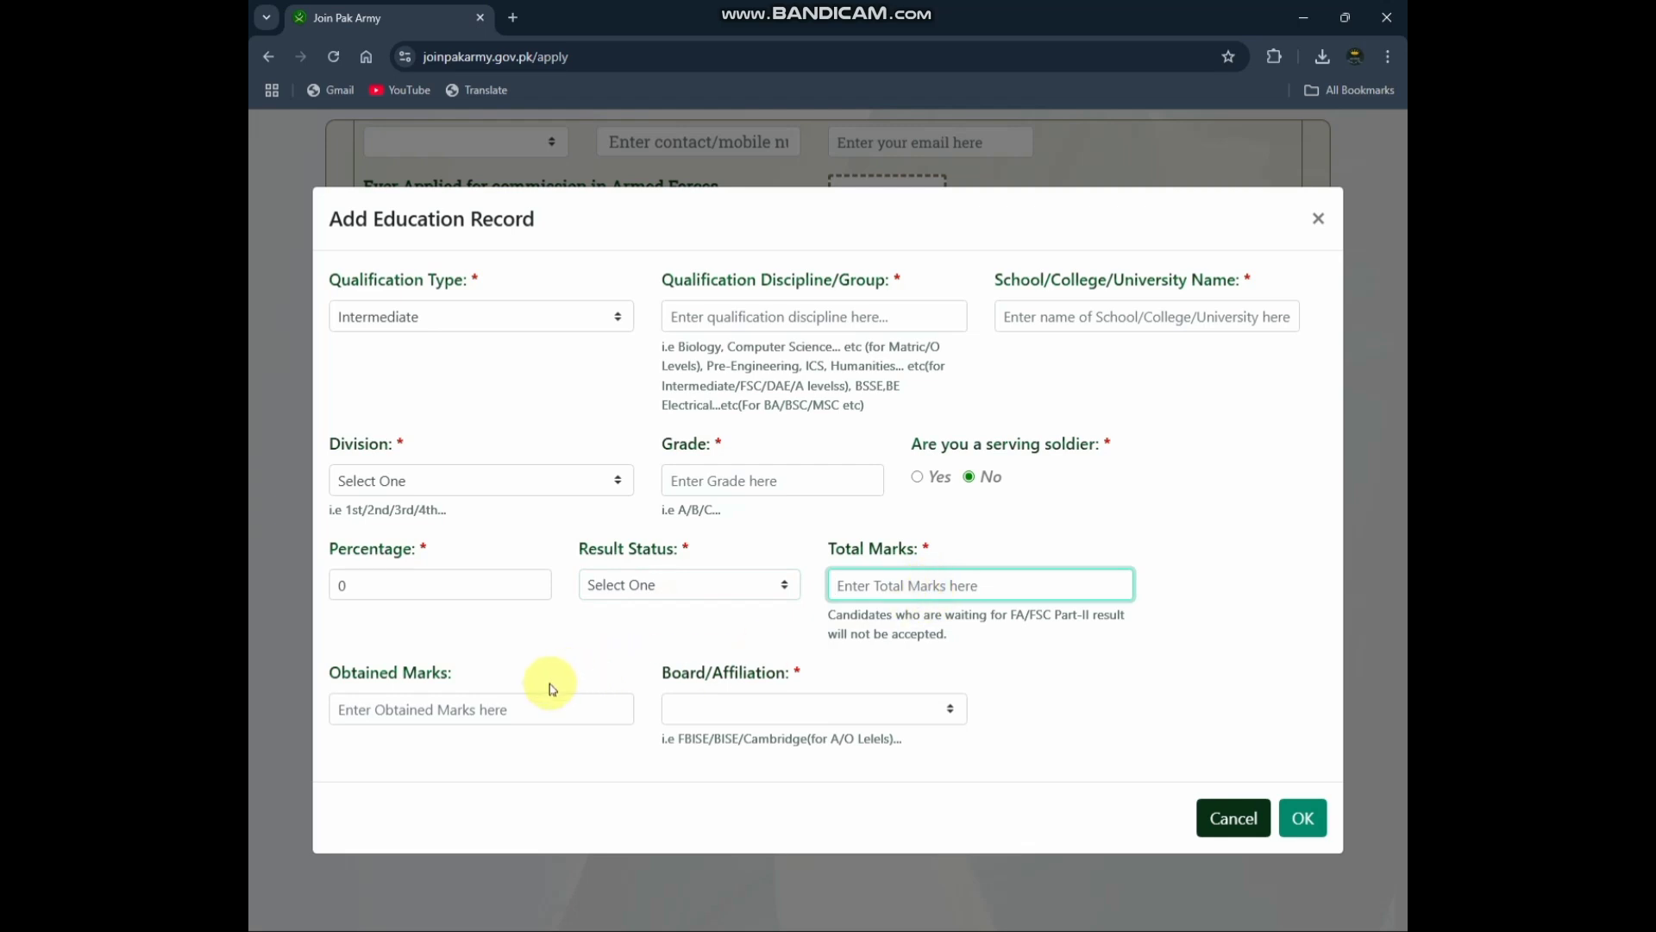
click(498, 709)
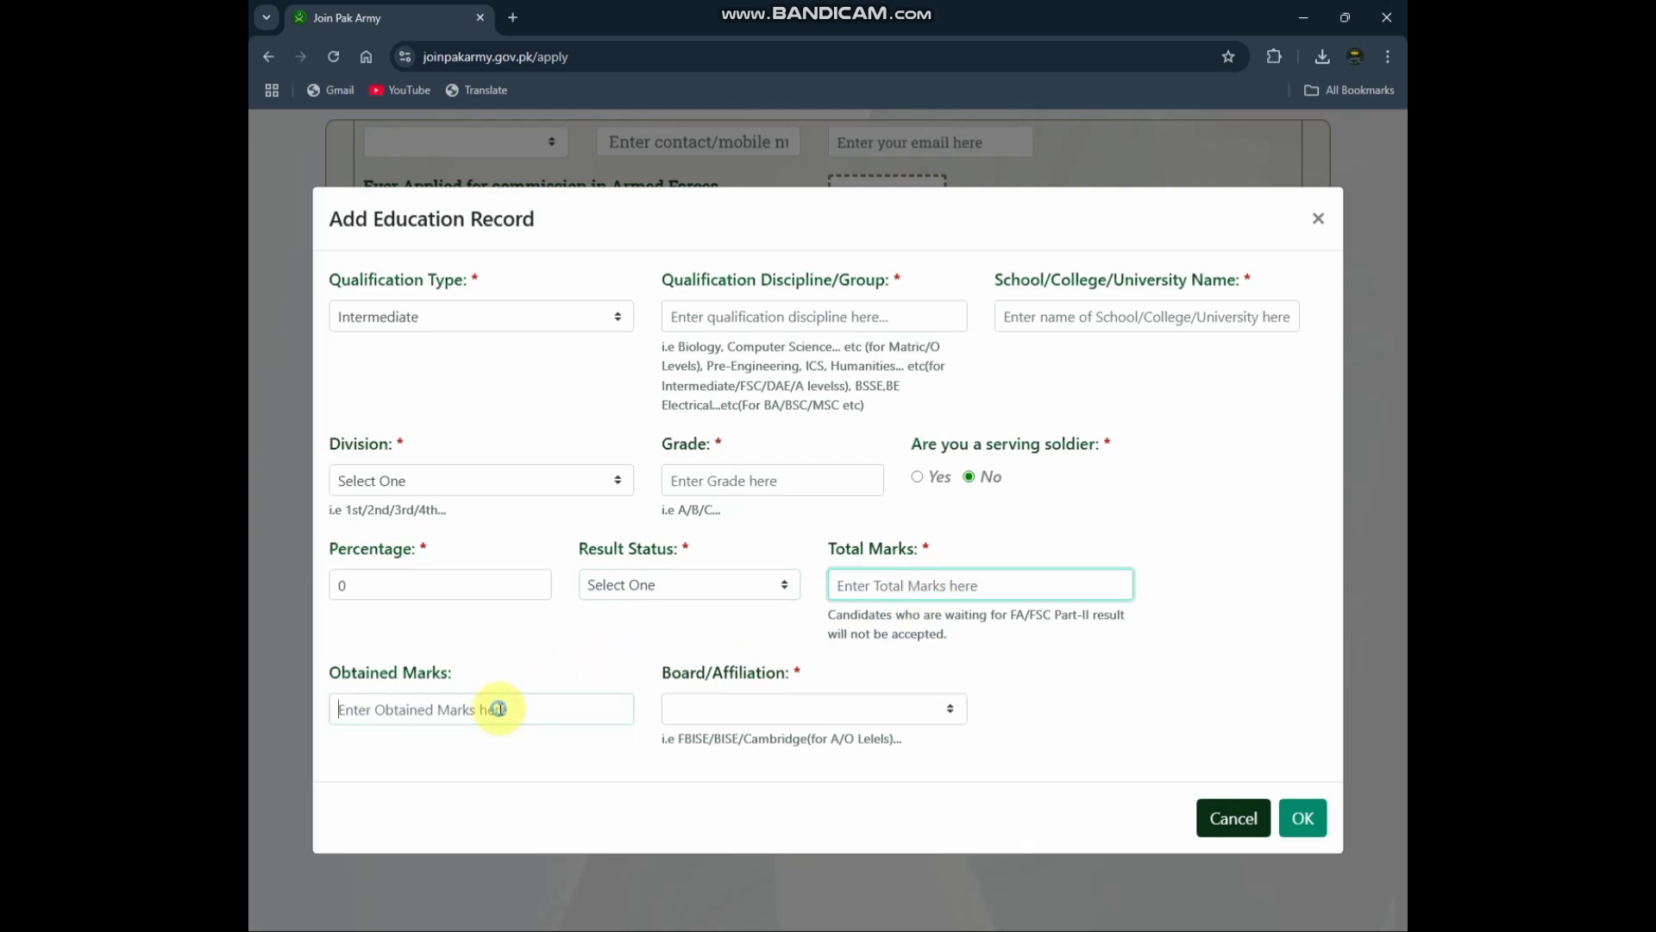
- Look through the Board/Affiliation options, try to save the incomplete Intermediate record, and cancel it
click(760, 711)
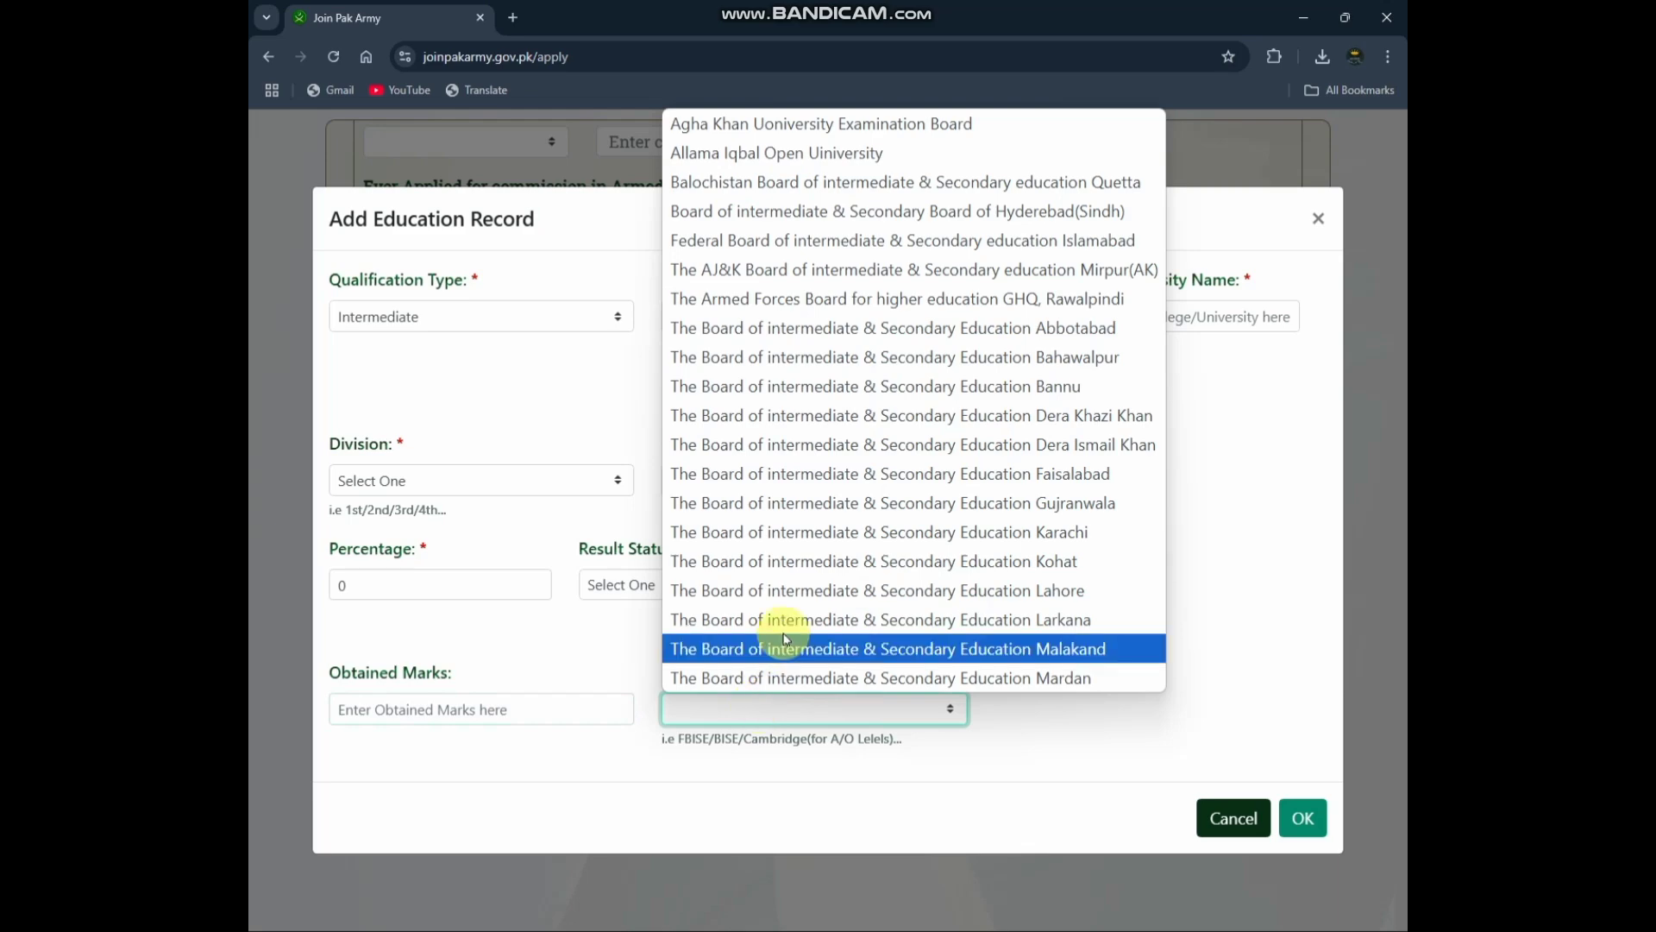
scroll(893, 431, down, 4)
scroll(925, 555, down, 5)
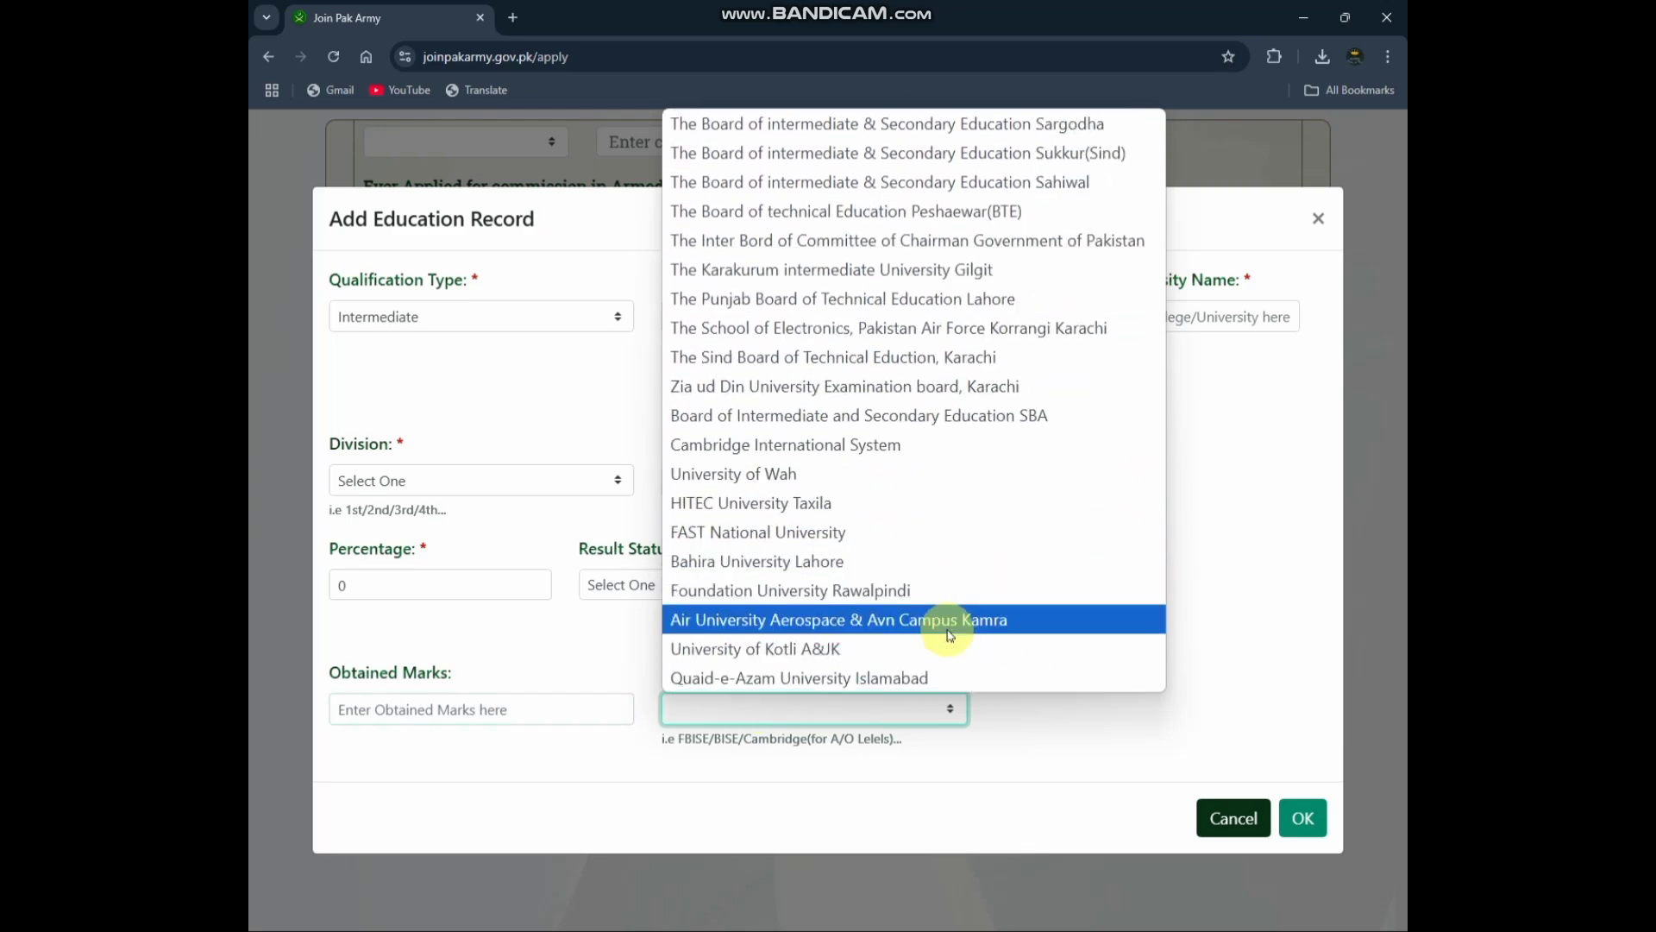
click(1308, 830)
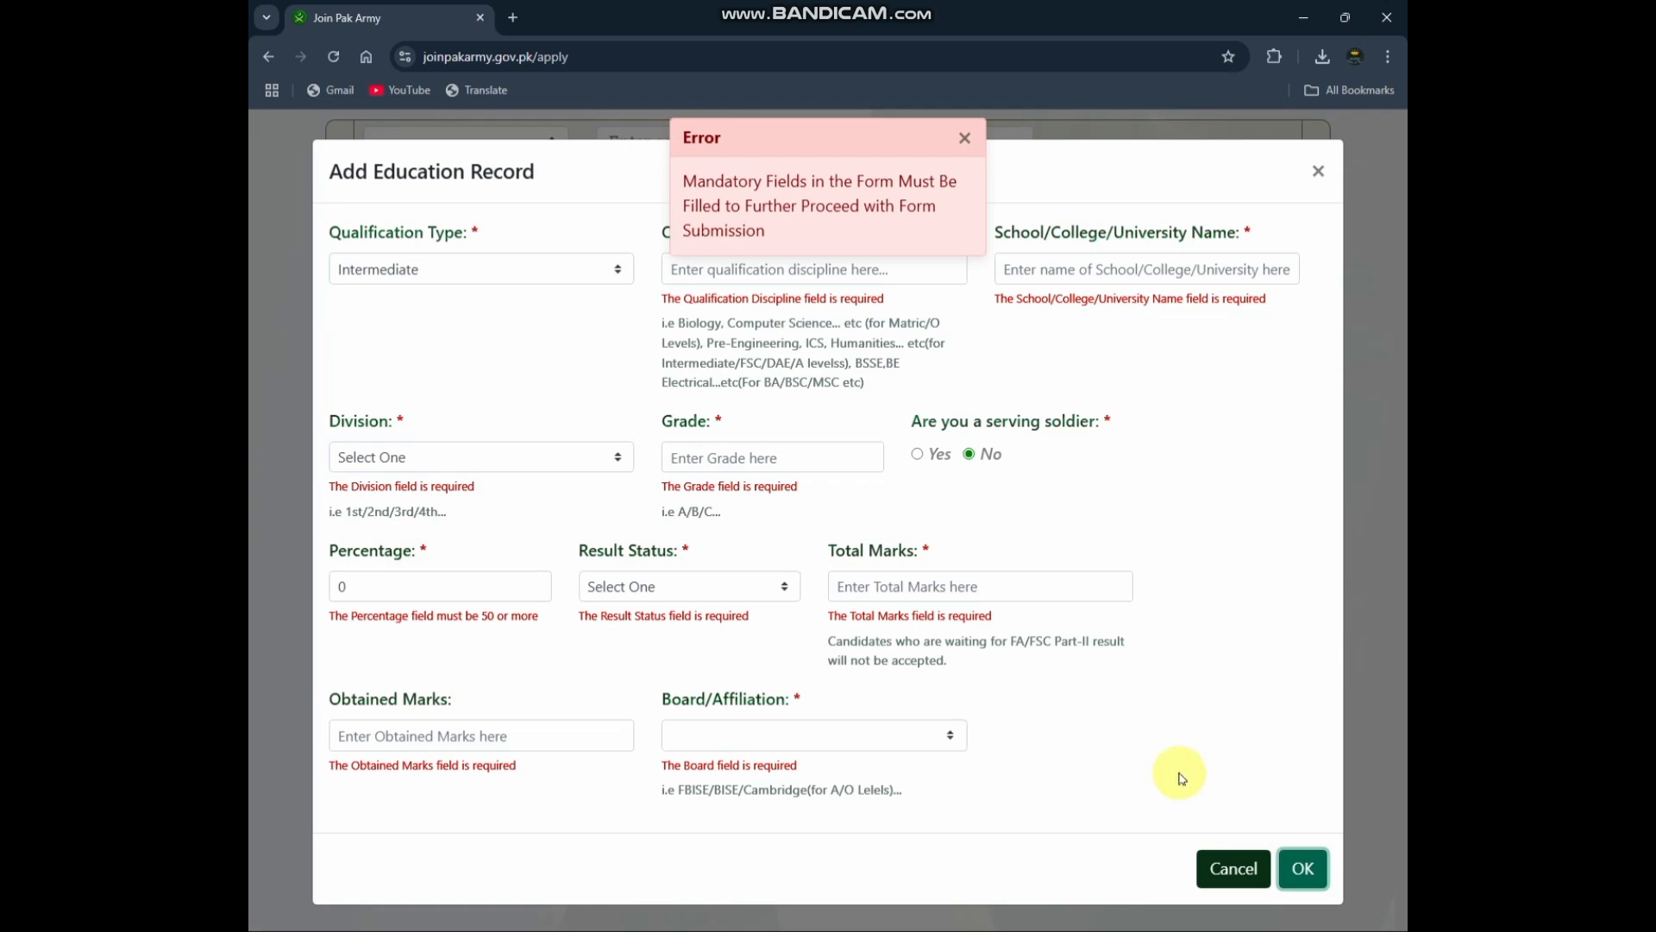
click(1212, 869)
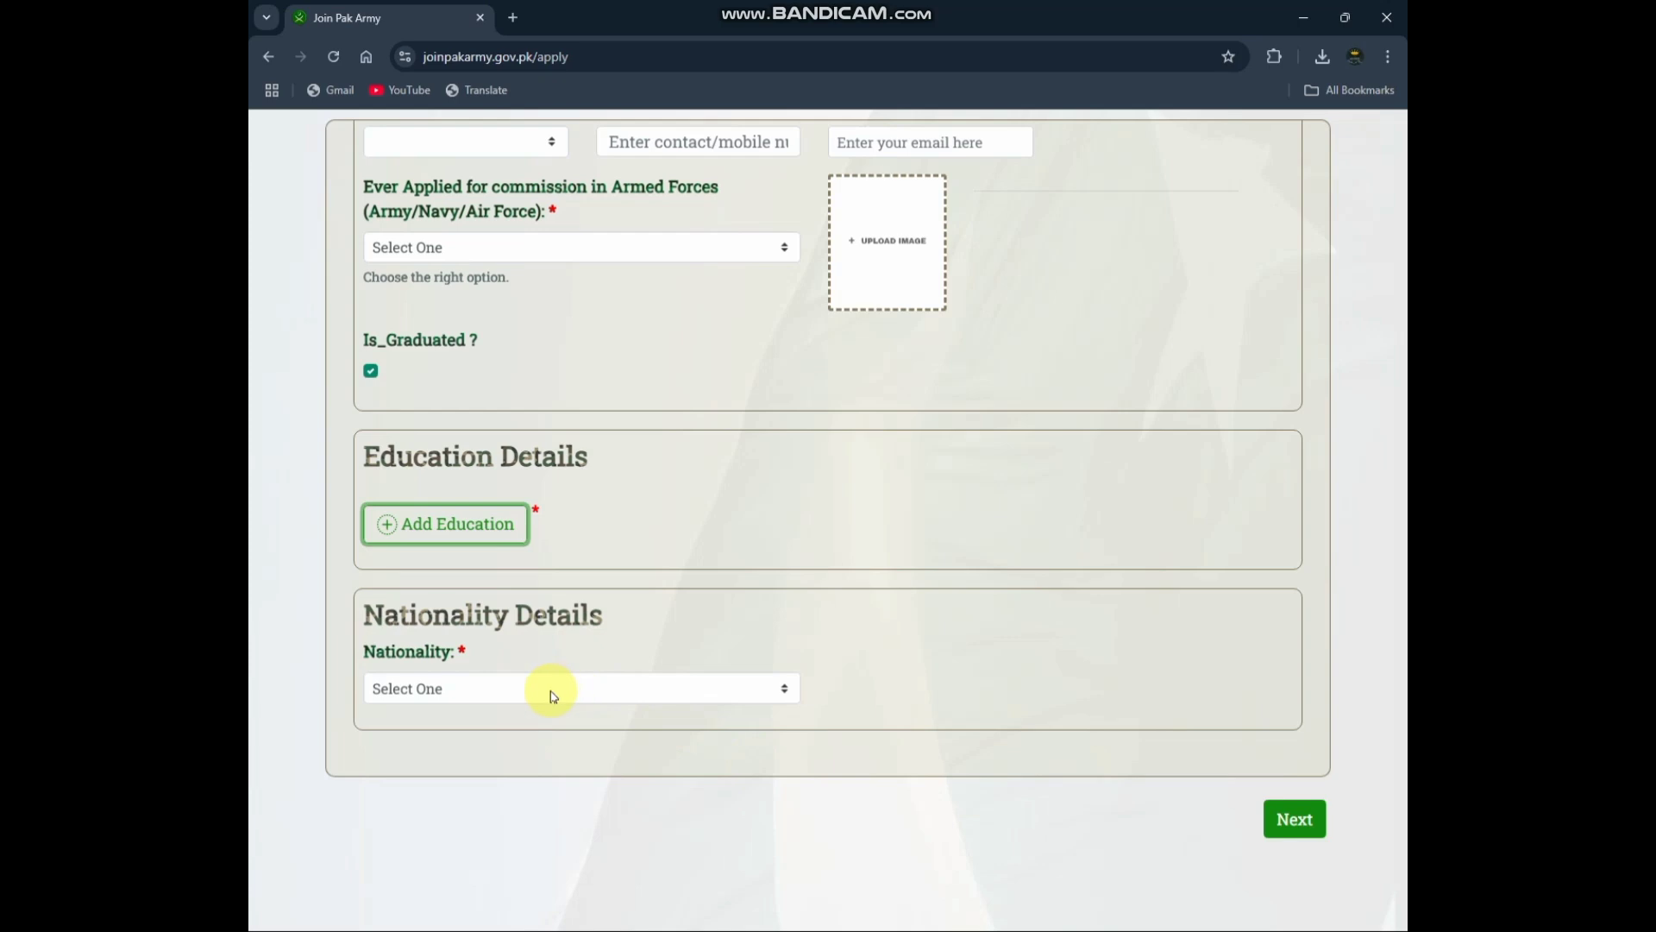
- Set Nationality to Pakistani and continue to the Family Information page of the form
click(553, 696)
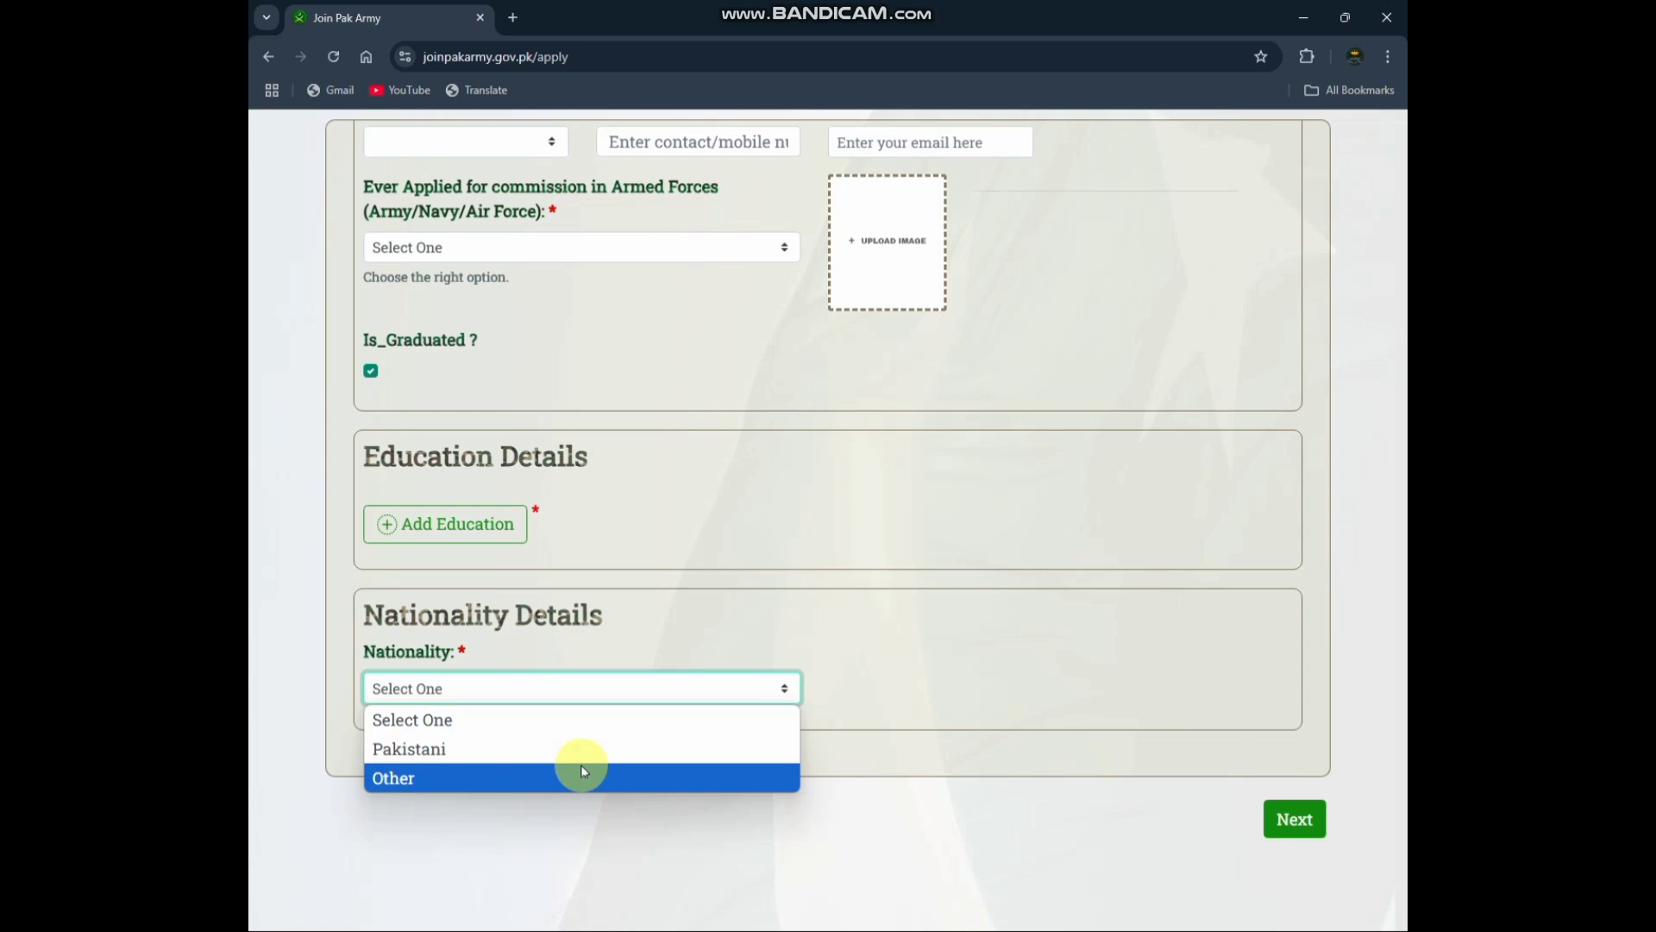
click(581, 752)
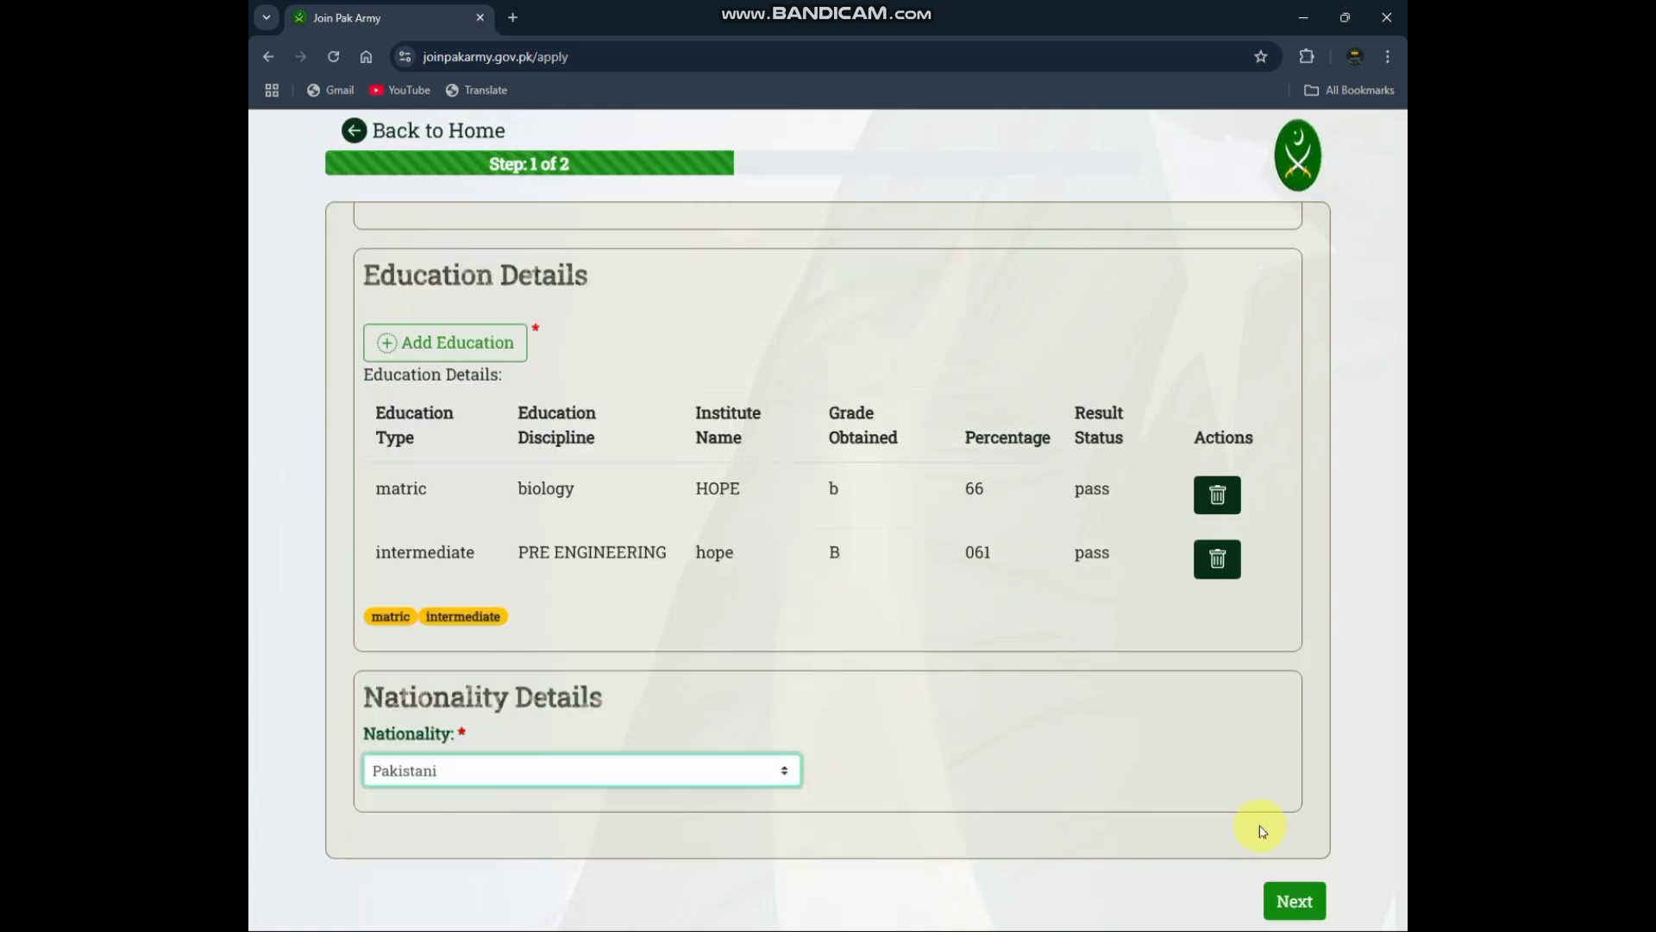
click(1281, 895)
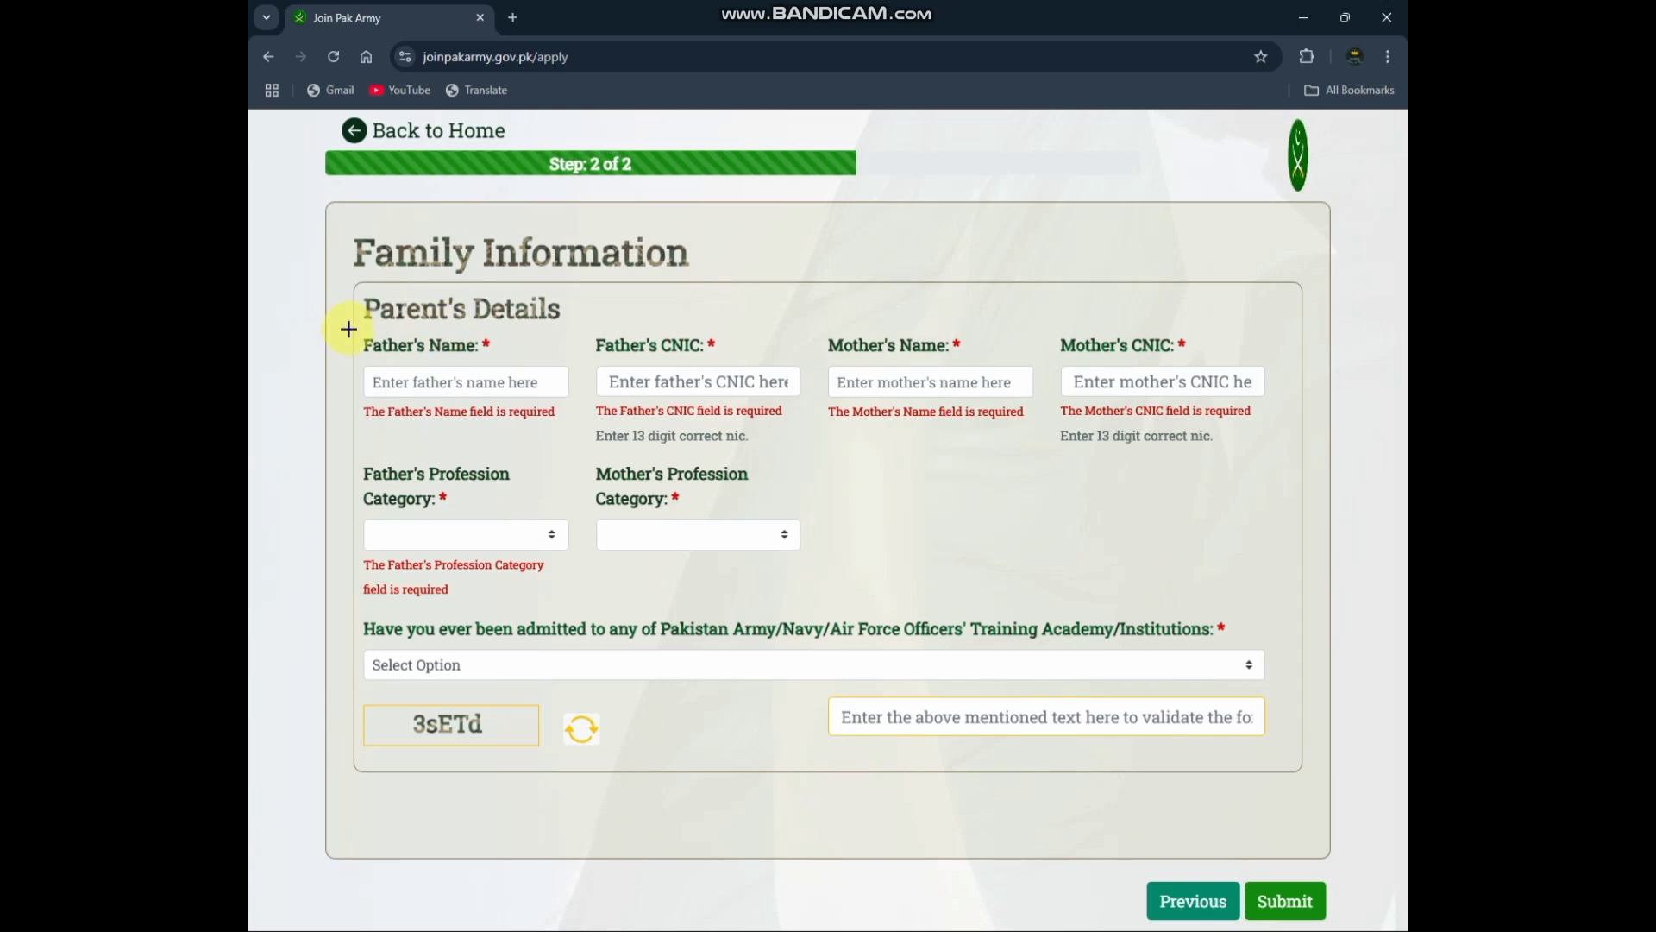
- Outline the Father's Name, Father's CNIC, Mother's Name and Mother's CNIC fields with red rectangles and remove the outlines
mouse_move(358, 329)
mouse_down()
mouse_move(425, 385)
mouse_move(577, 415)
mouse_up()
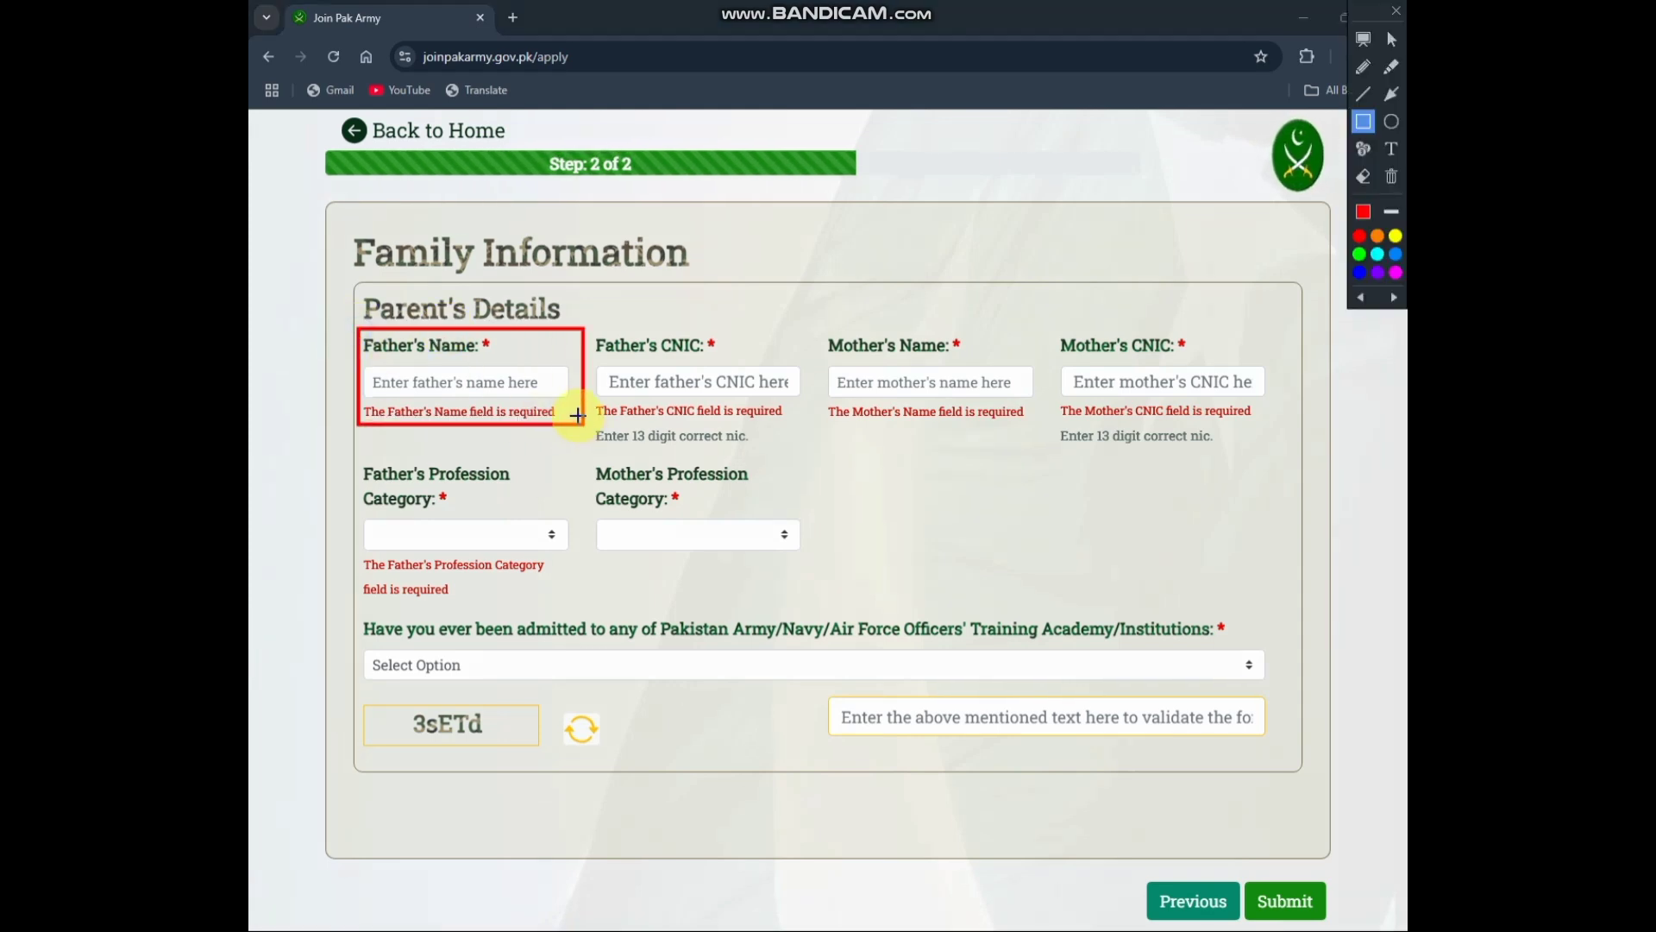
drag(580, 325, 782, 429)
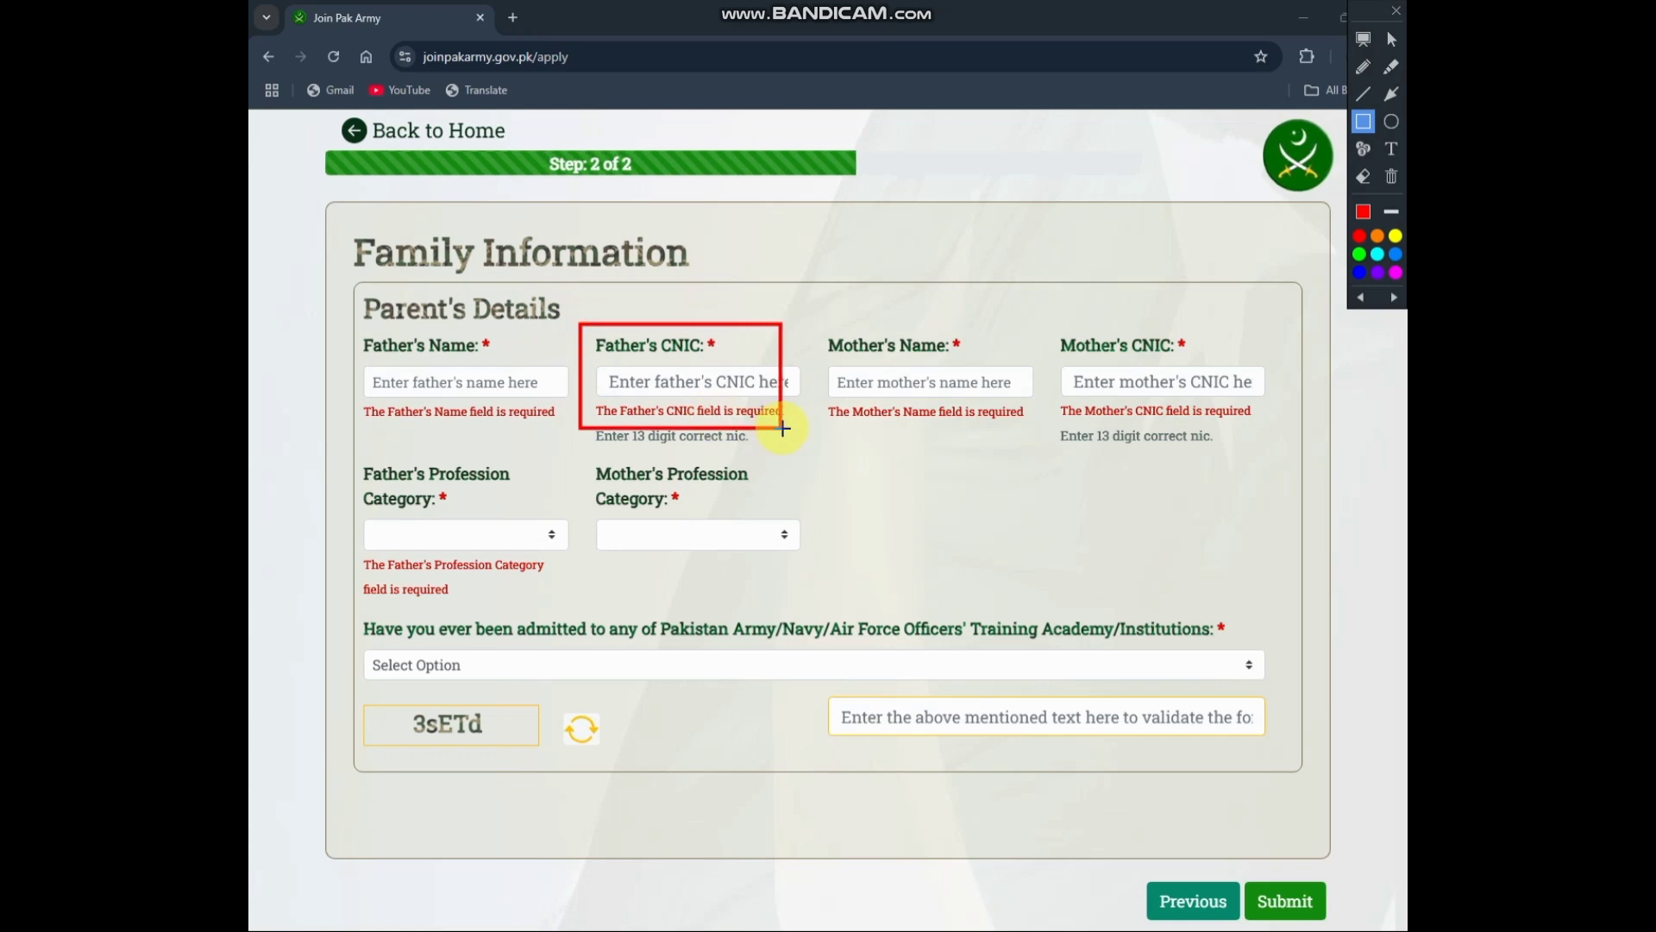
drag(805, 326, 1047, 417)
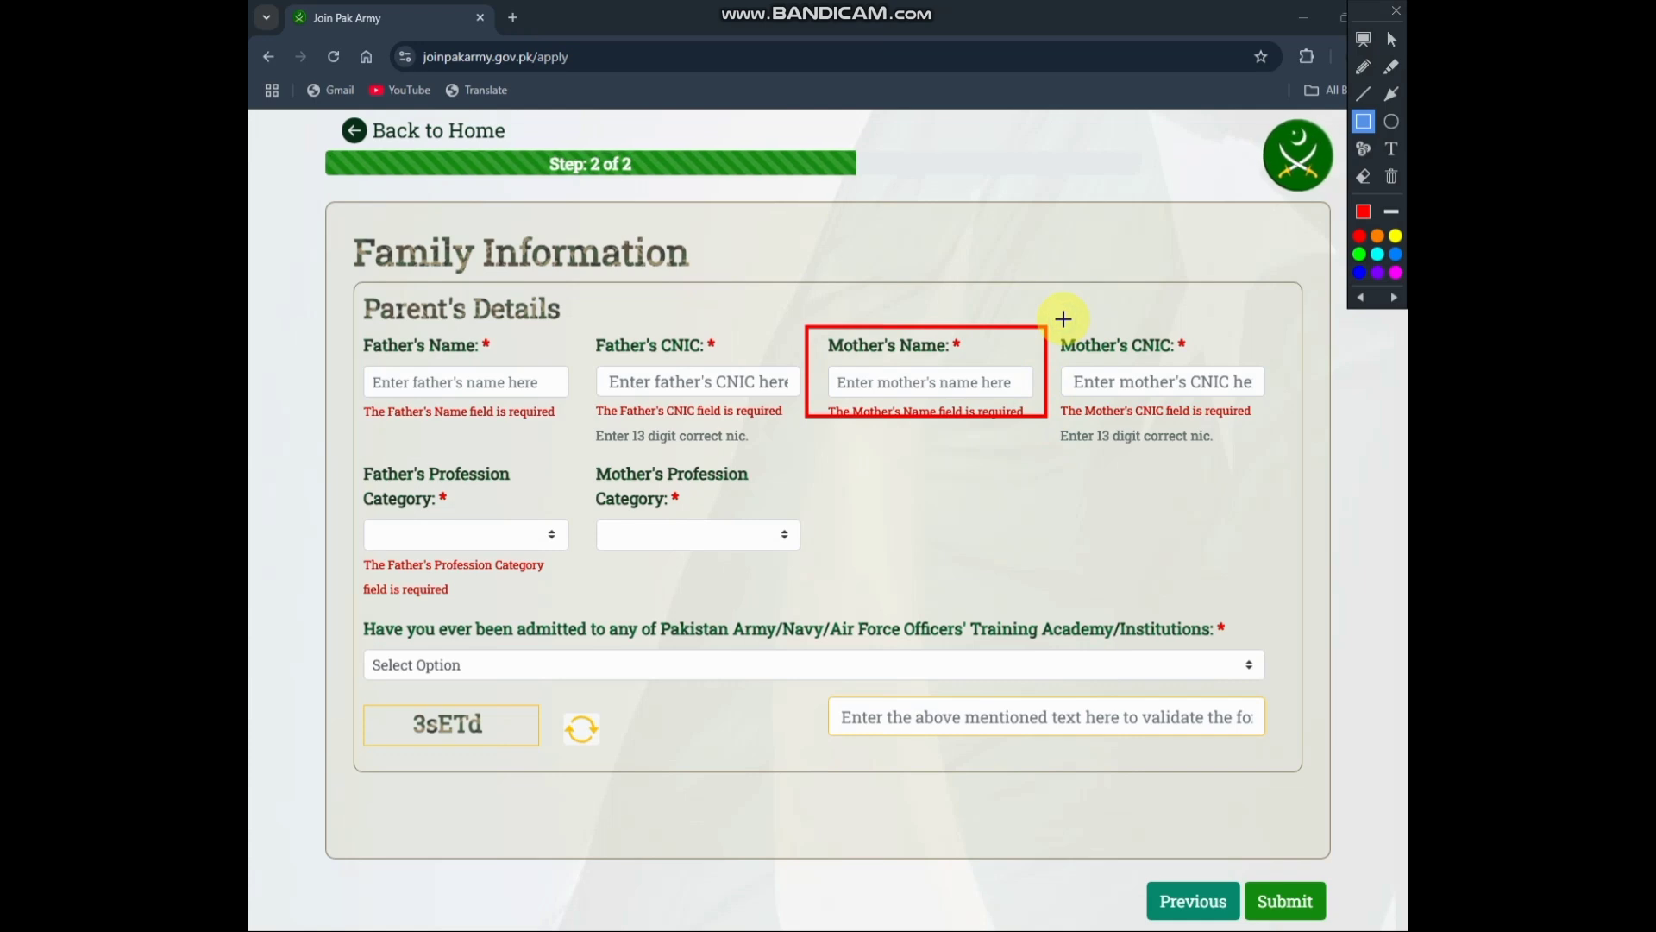
mouse_move(1057, 322)
mouse_down()
mouse_move(1170, 420)
mouse_move(1264, 434)
mouse_up()
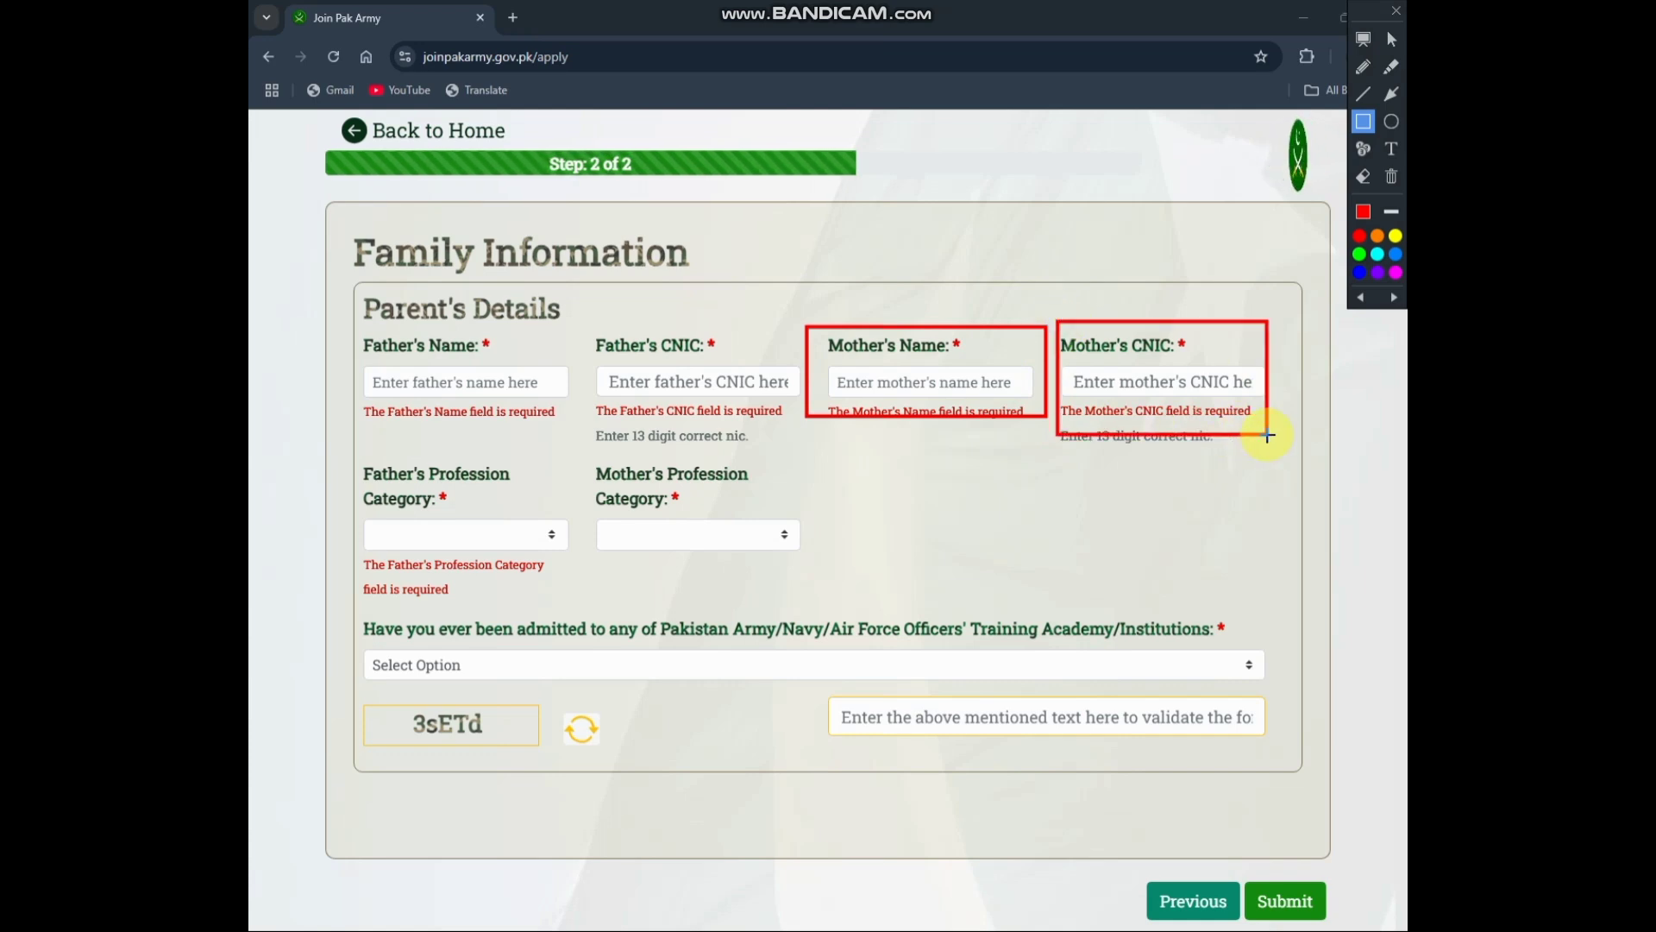
key(ctrl+z)
key(ctrl+z)
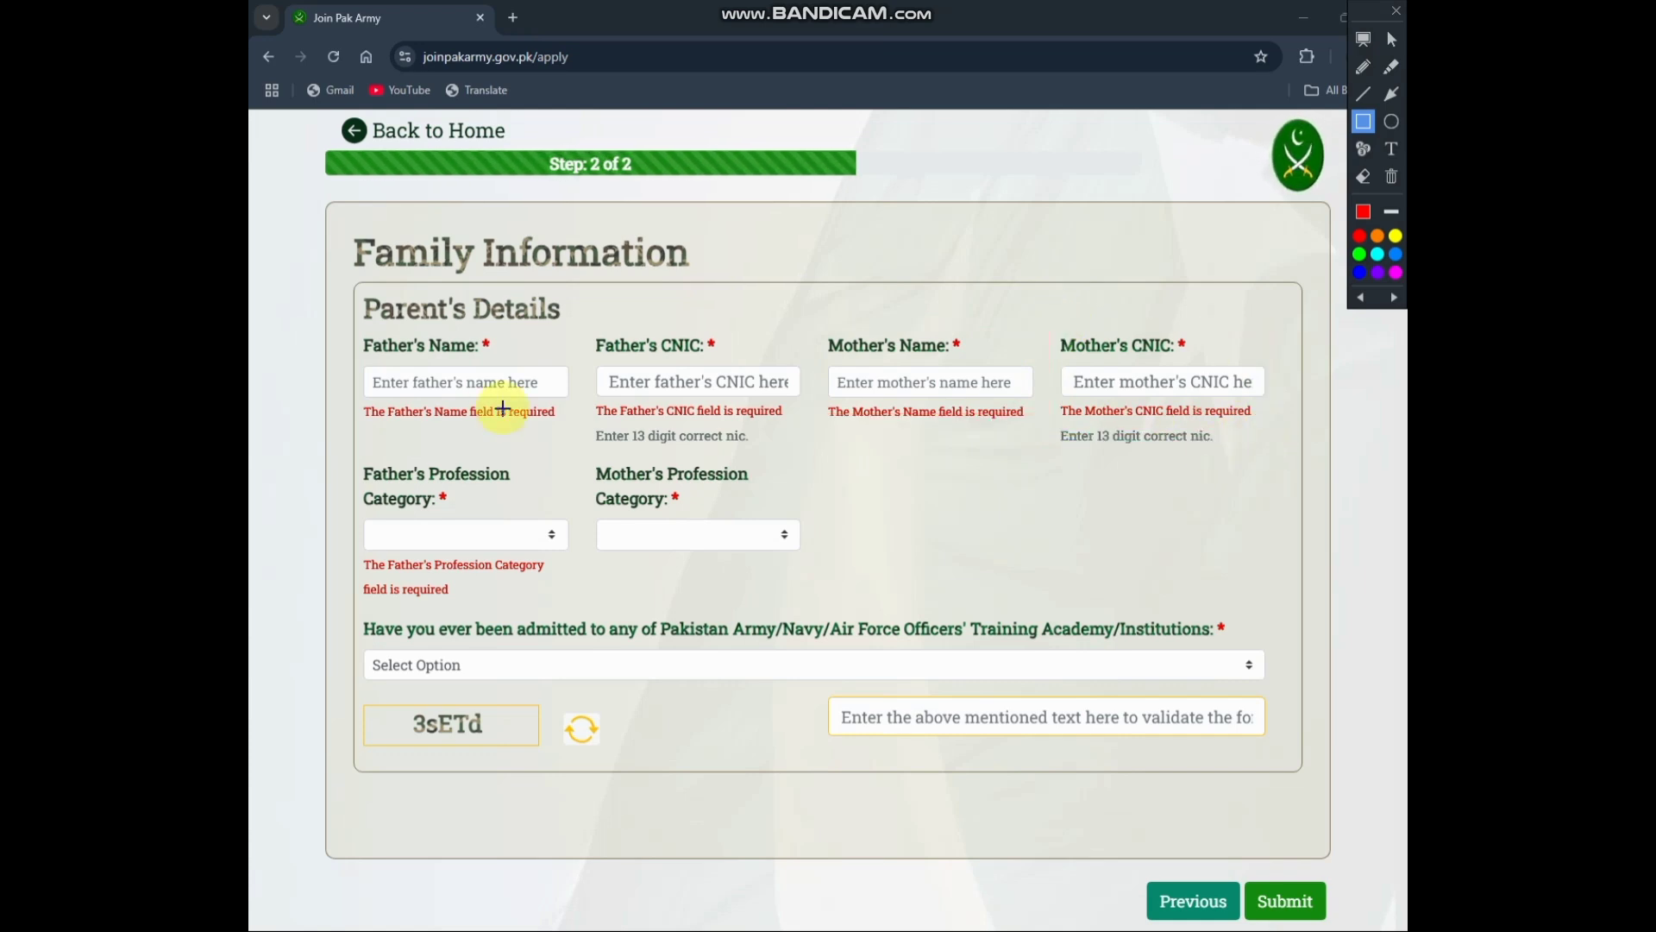
- Review the Father's Profession Category options and set the category to Other
click(486, 537)
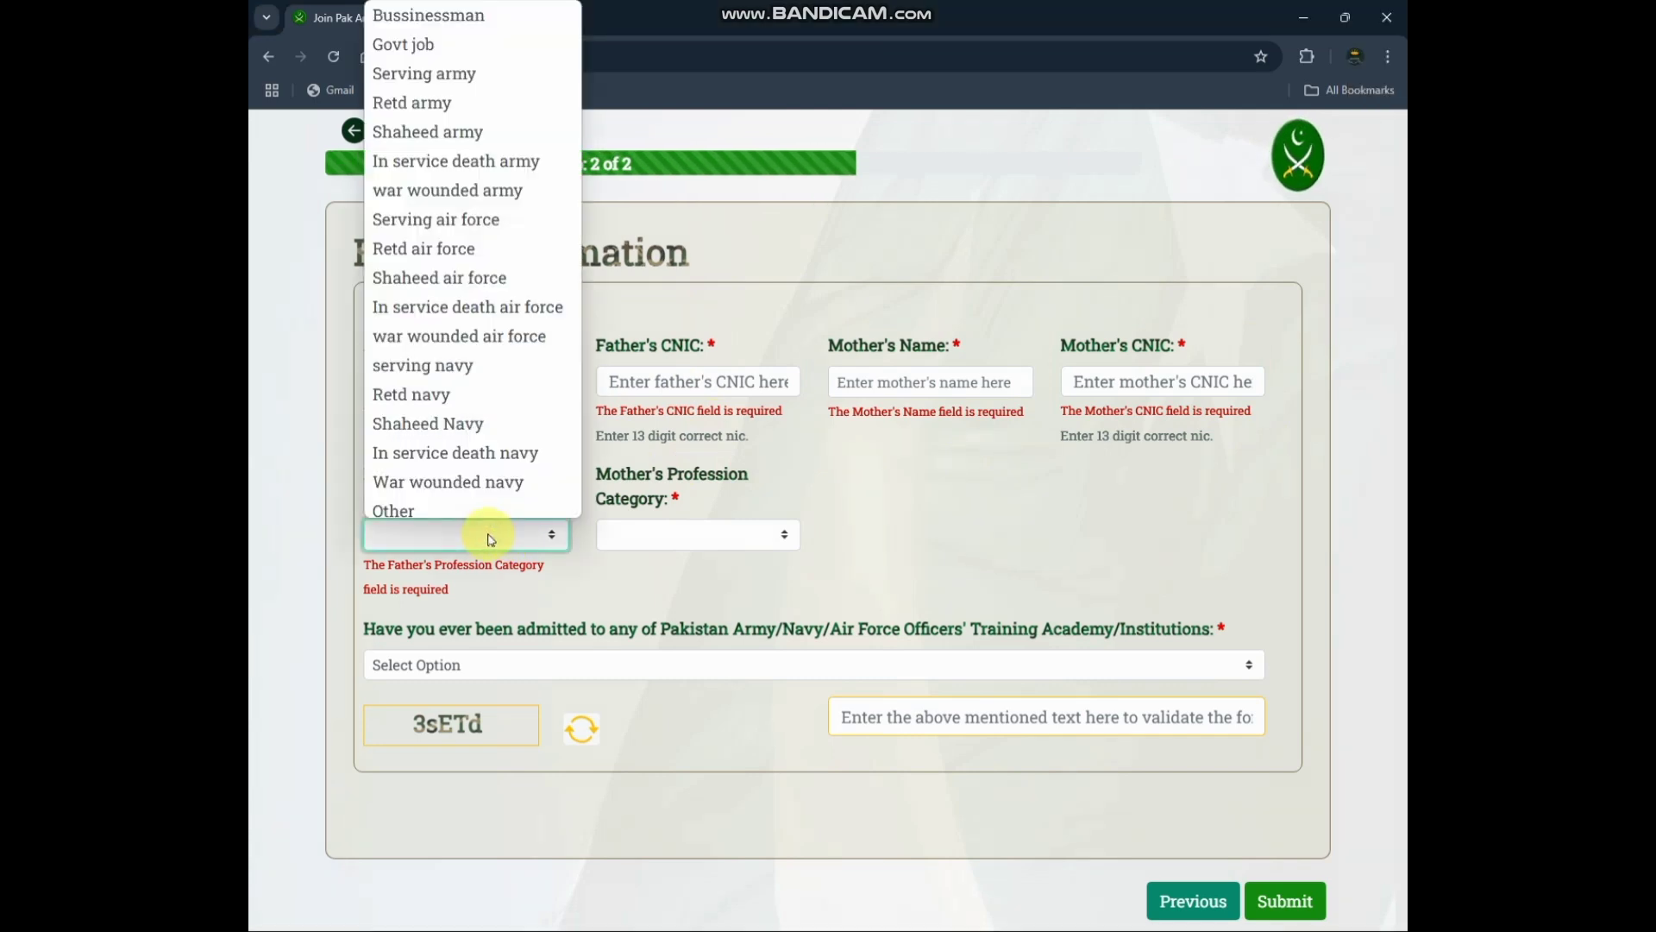
click(488, 536)
click(483, 537)
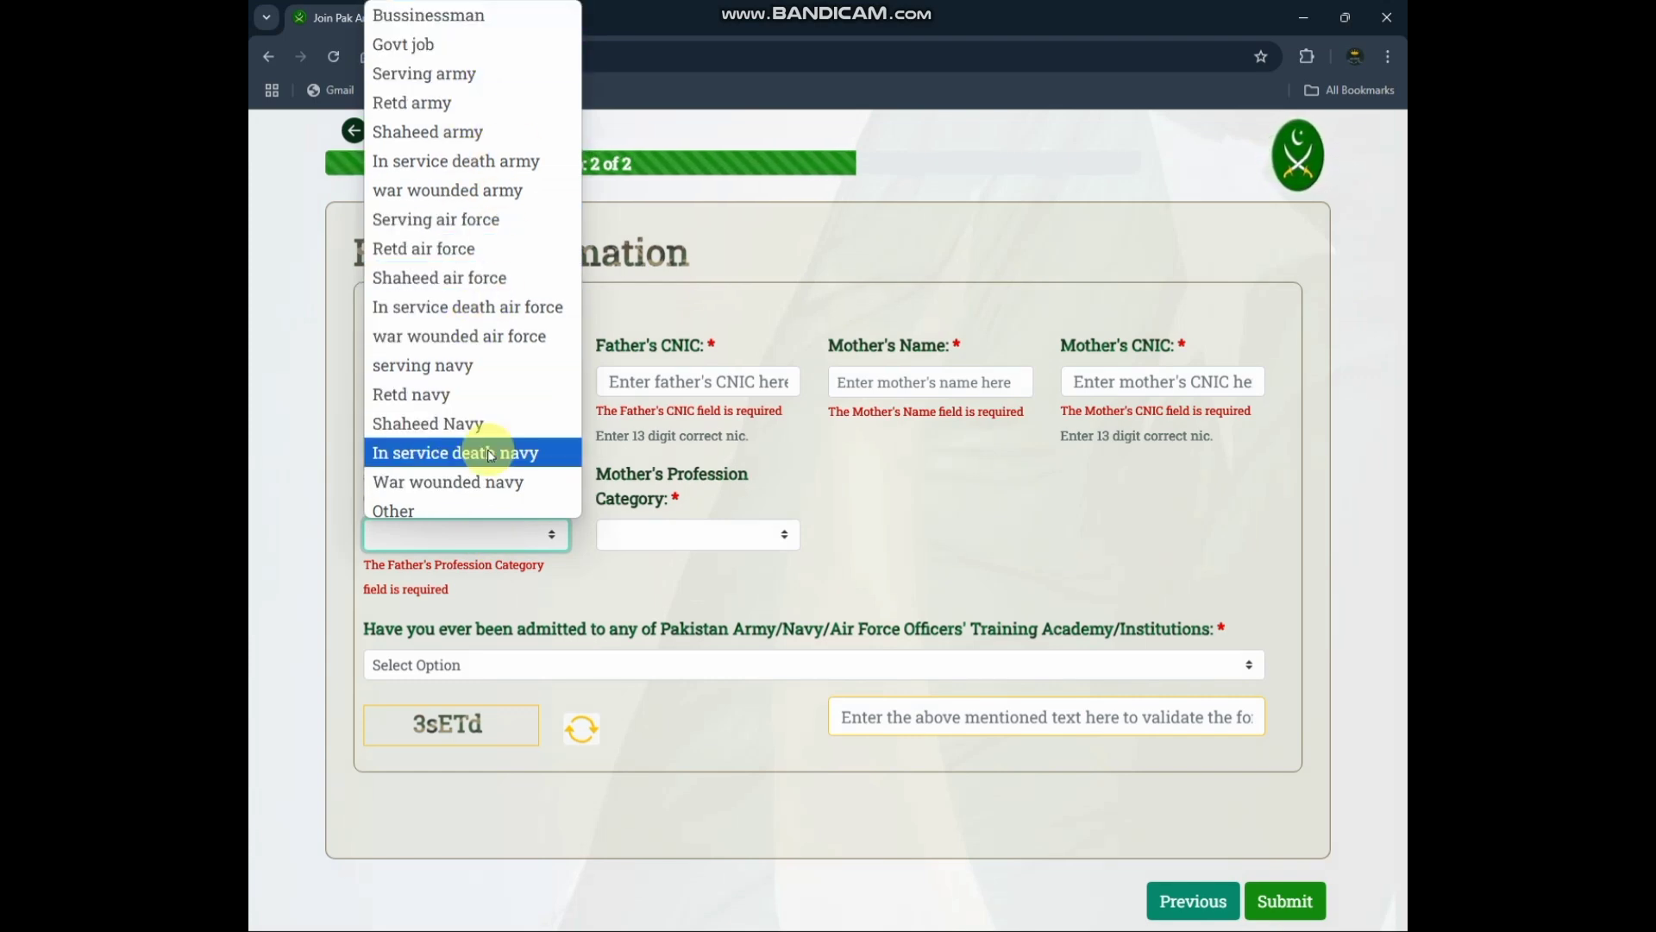
click(477, 504)
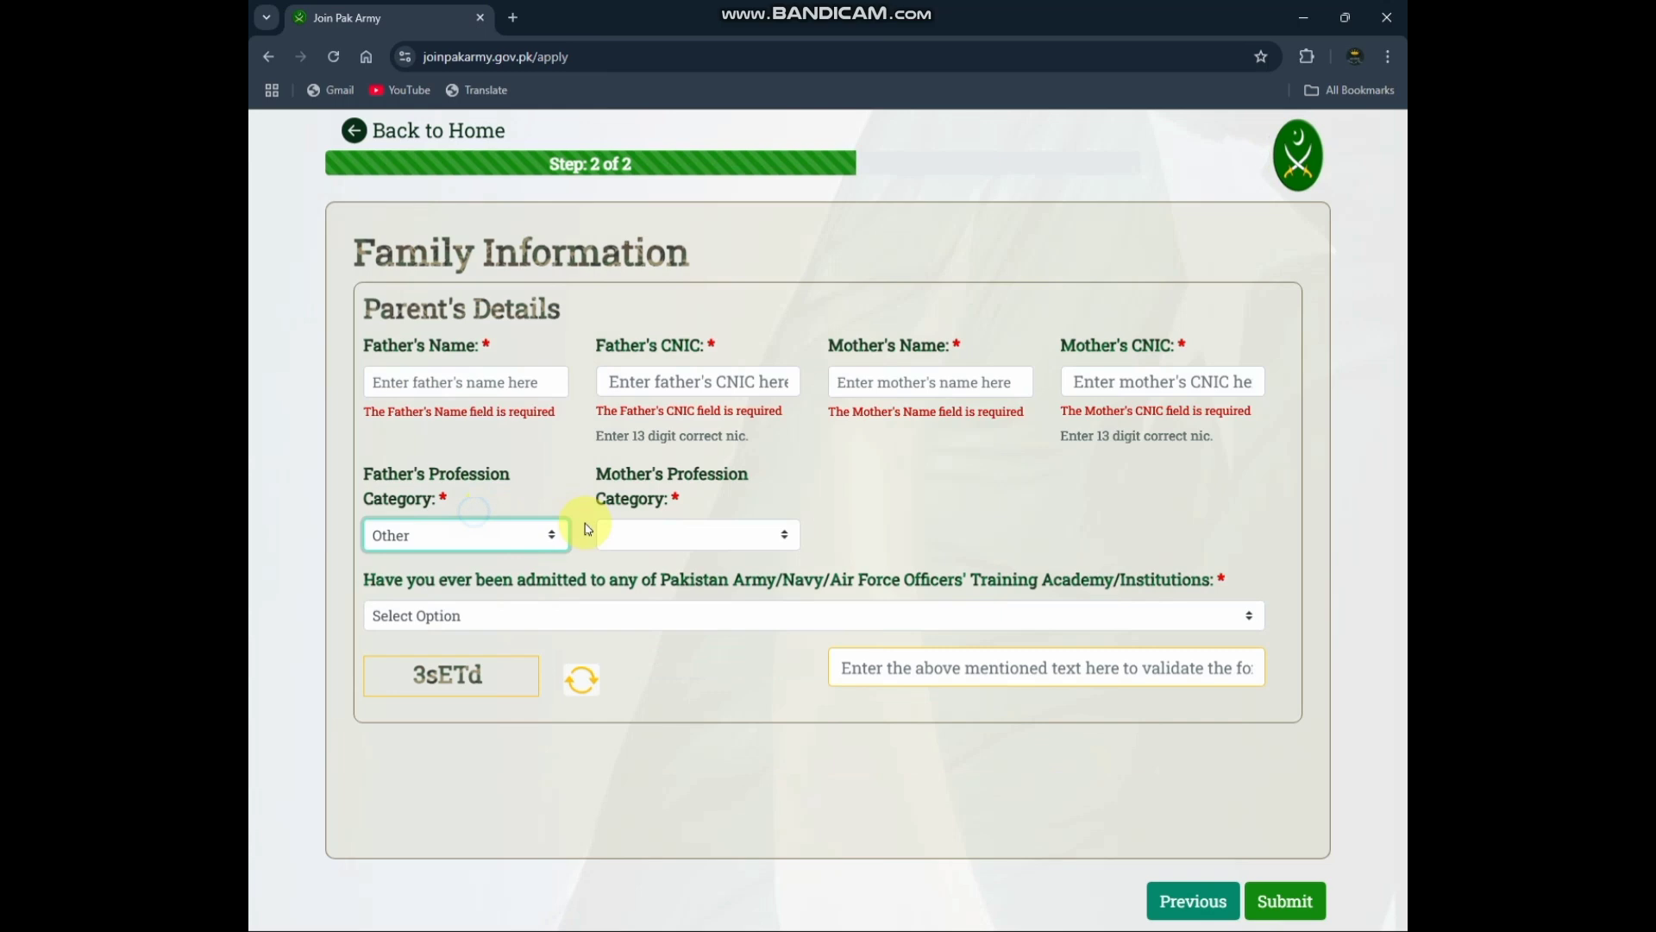
- Set Mother's Profession Category to Other and answer NO to the question about previous admission to an officers' training academy
click(673, 539)
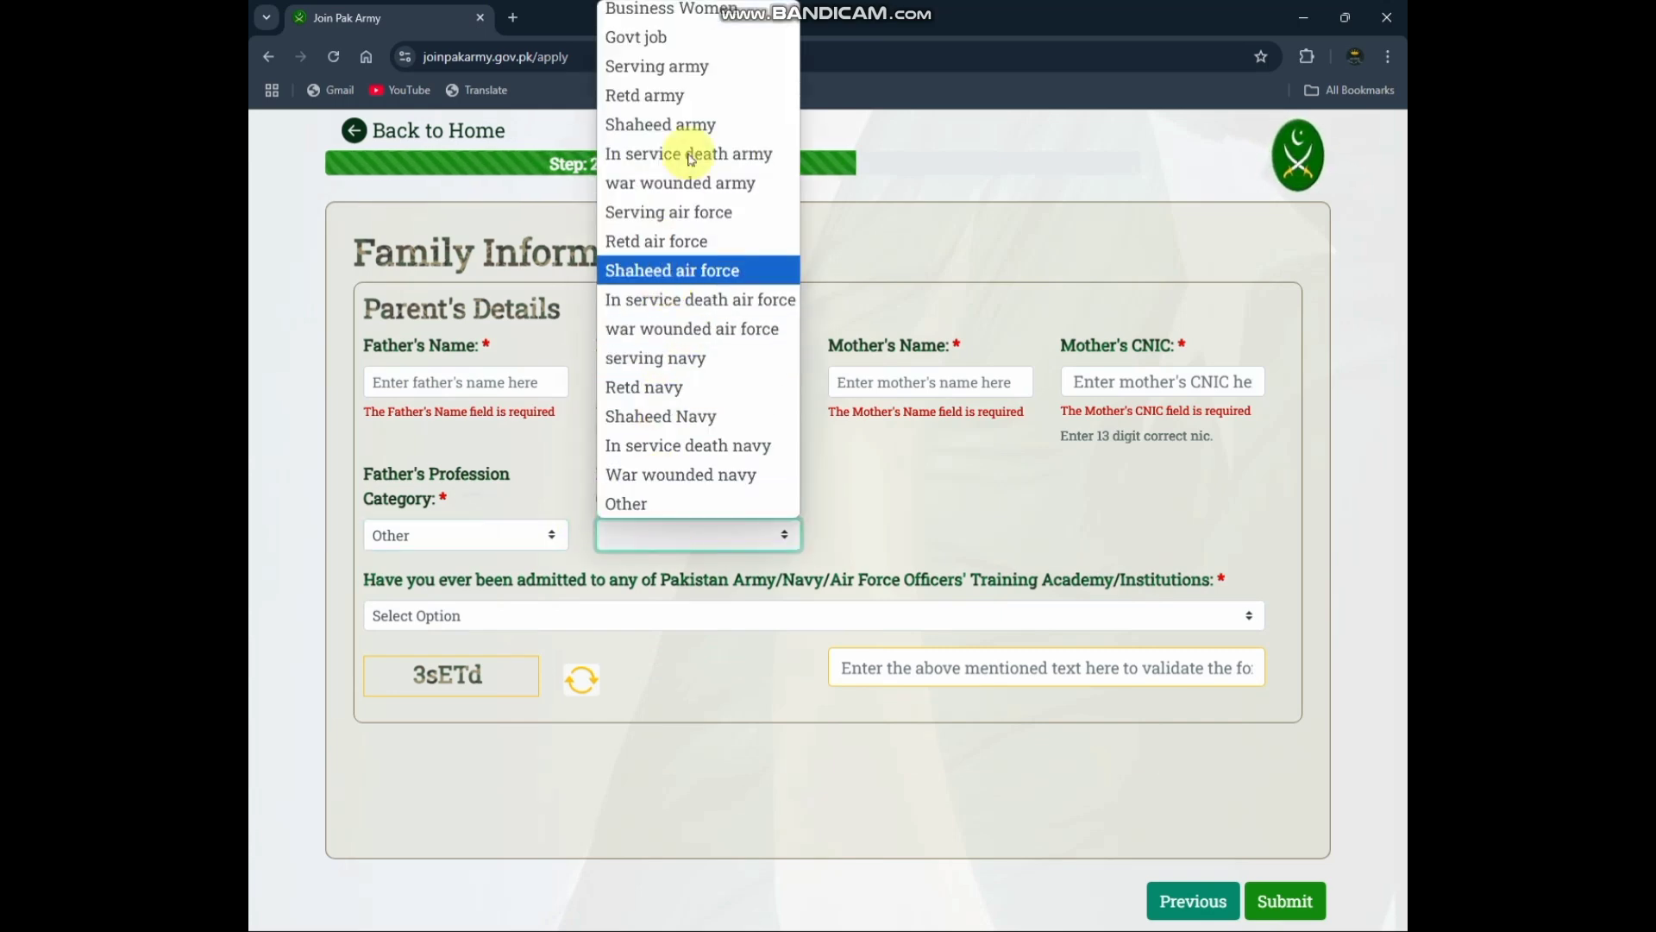
scroll(685, 267, down, 3)
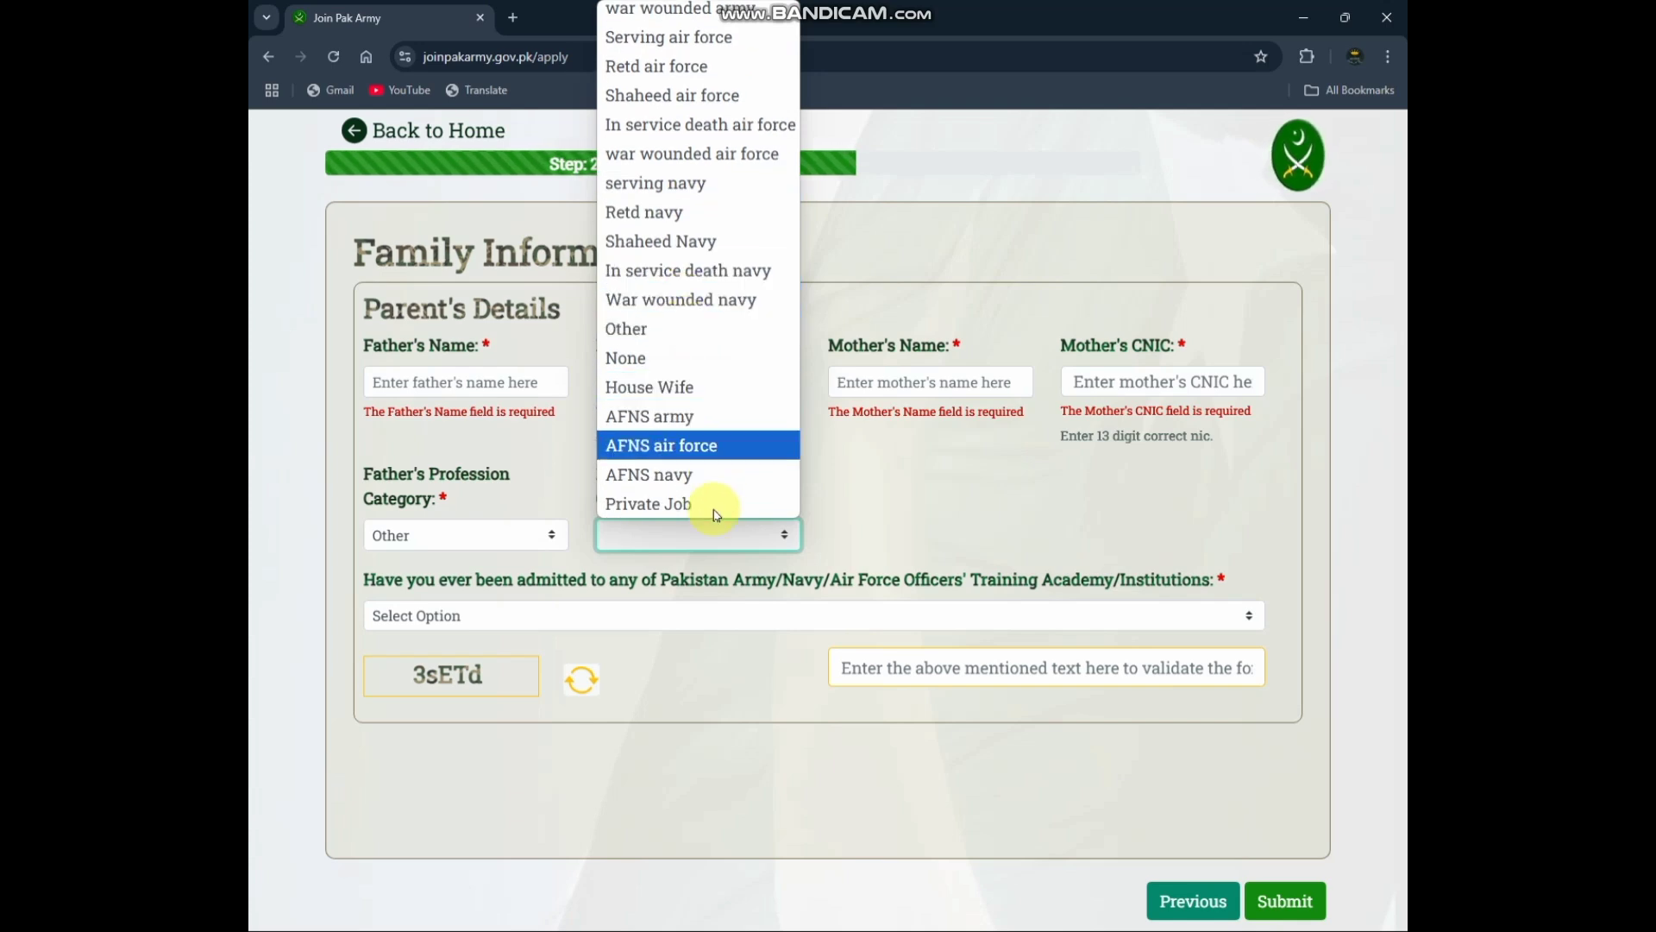
click(723, 329)
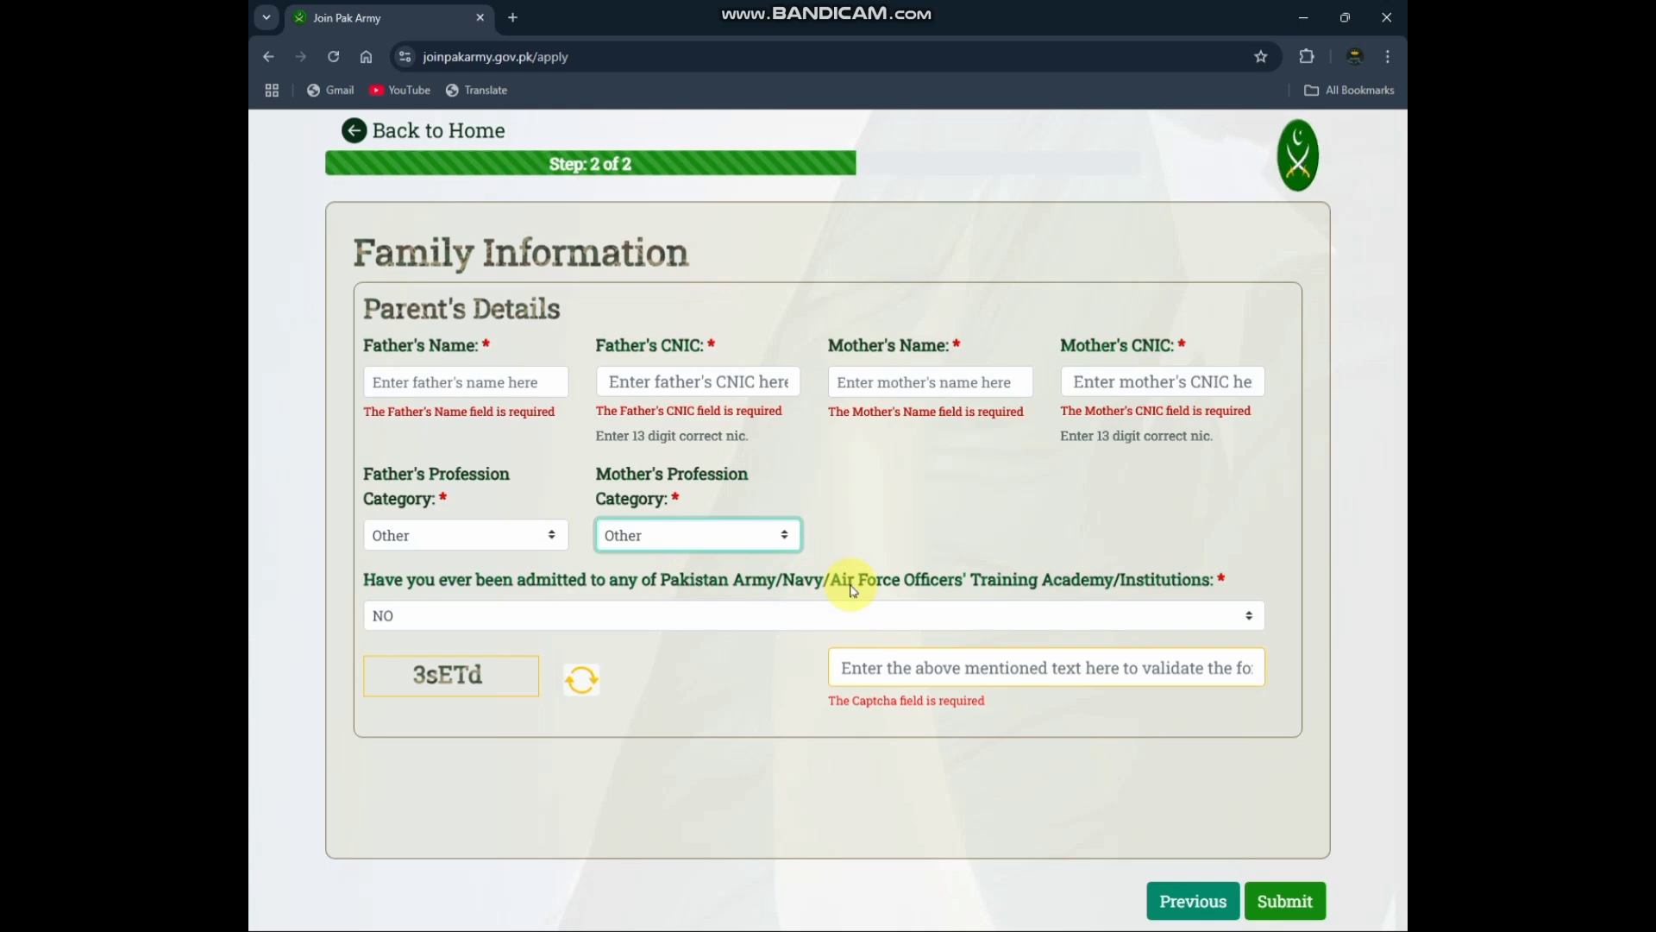
click(720, 625)
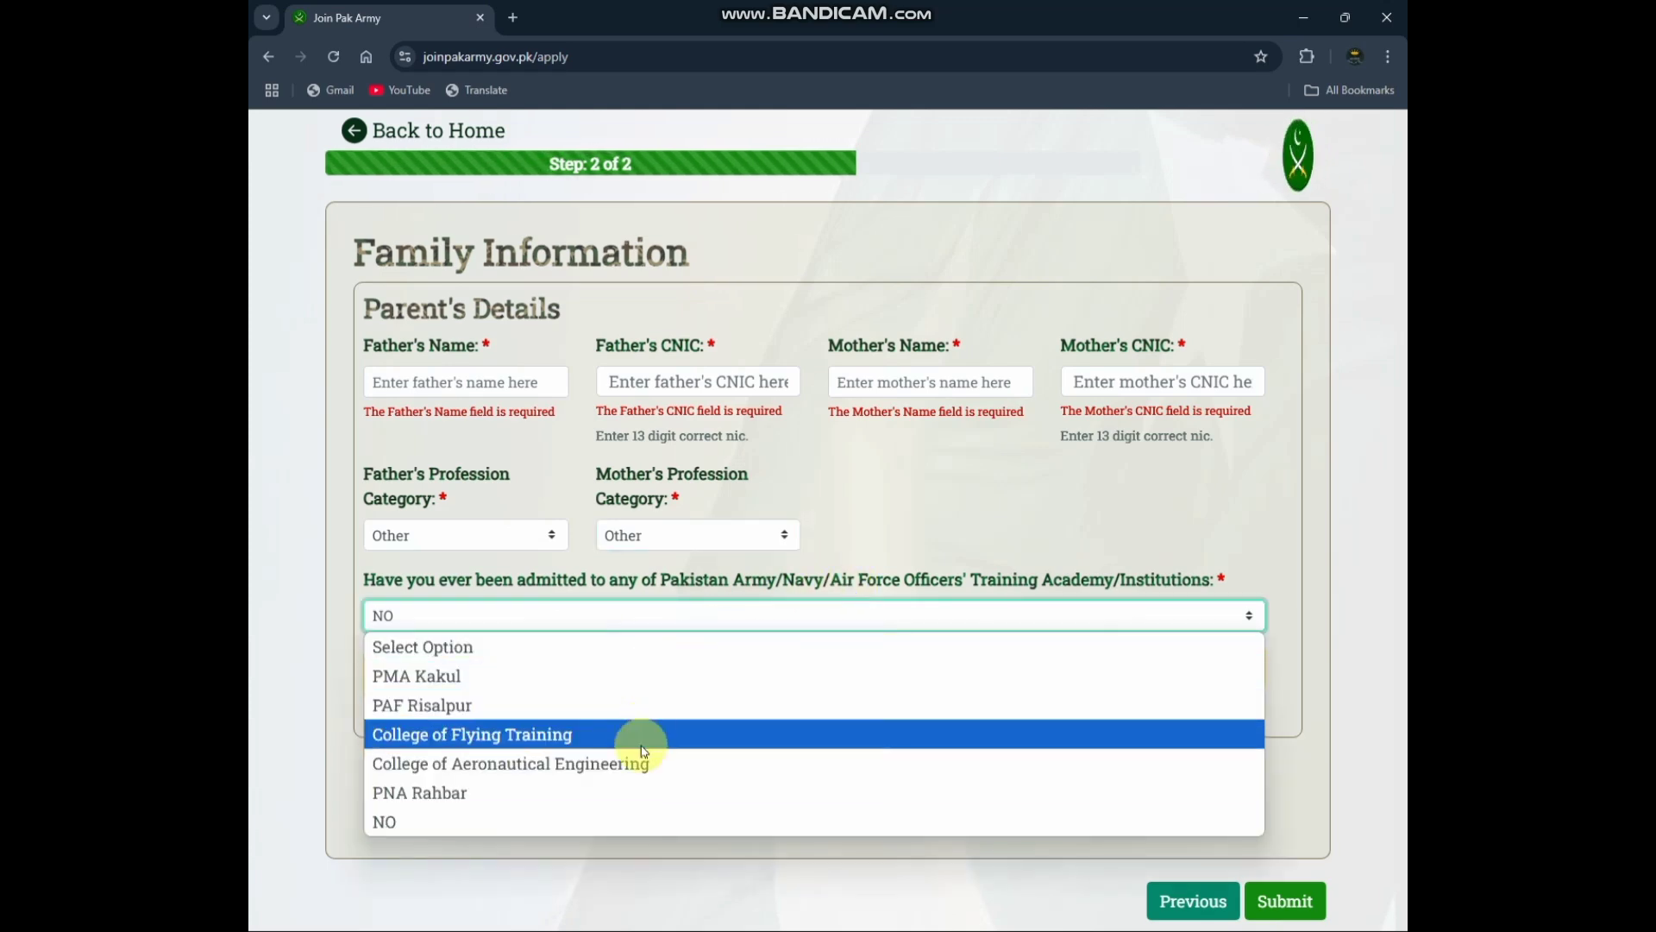
click(554, 823)
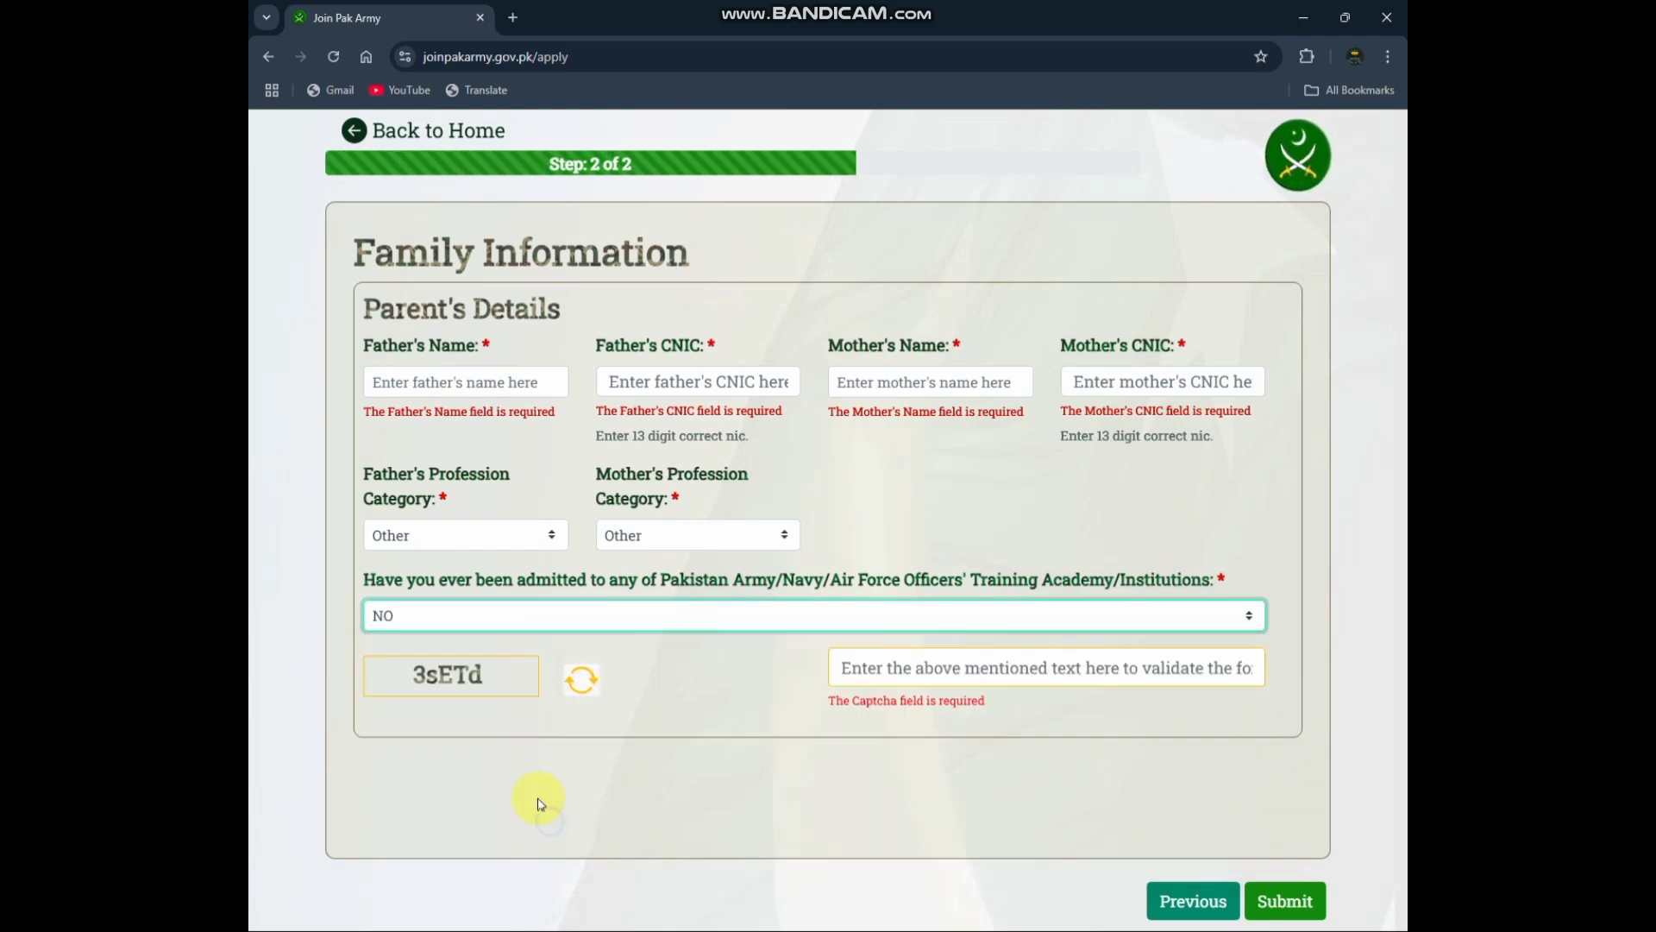
- Outline the captcha text with a red rectangle, remove the outline and leave drawing mode
click(867, 673)
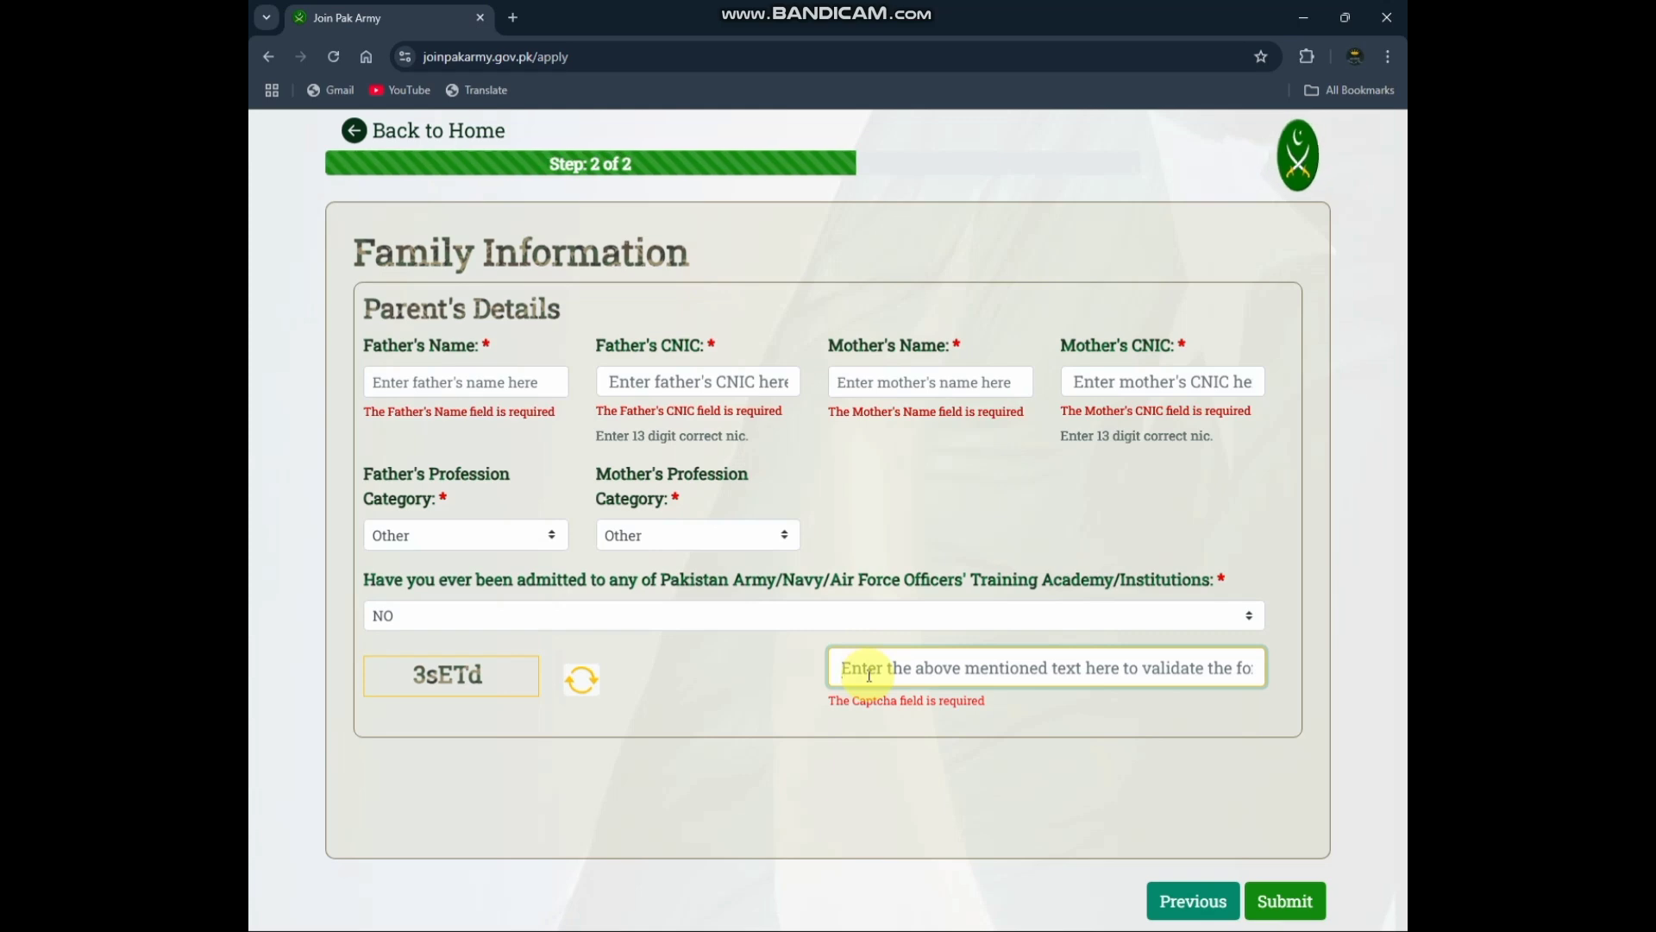
key(ctrl+alt+d)
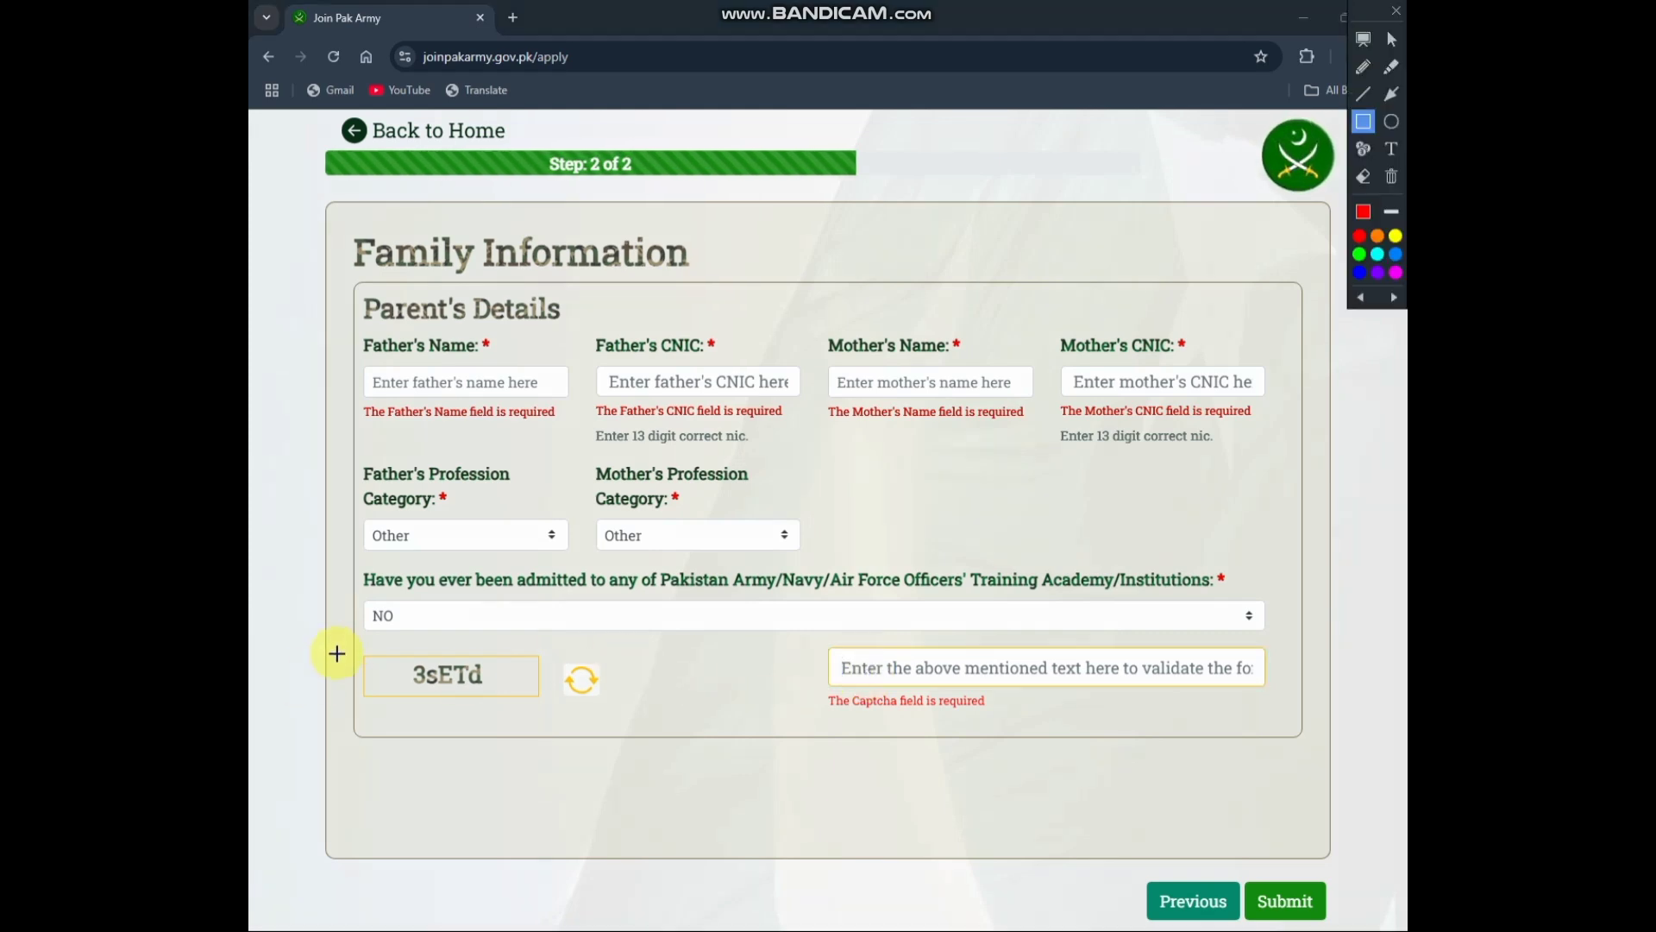
drag(352, 642, 584, 716)
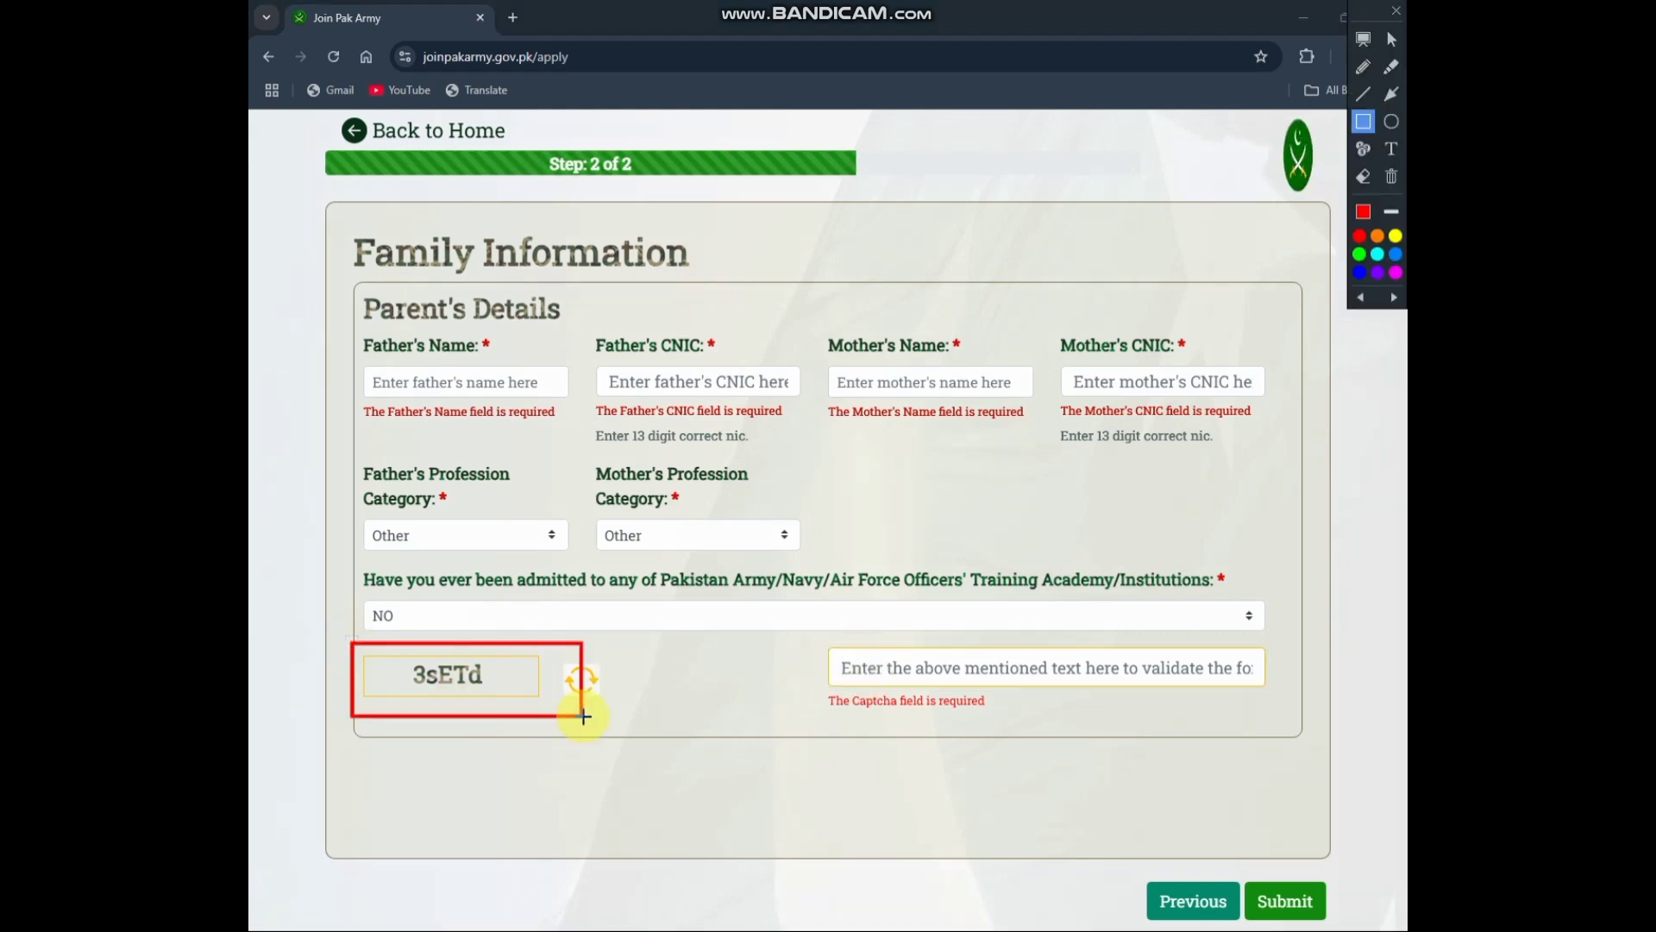
key(ctrl+alt+d)
- Enter the displayed captcha text in the validation field and submit the completed Family Information form
click(832, 670)
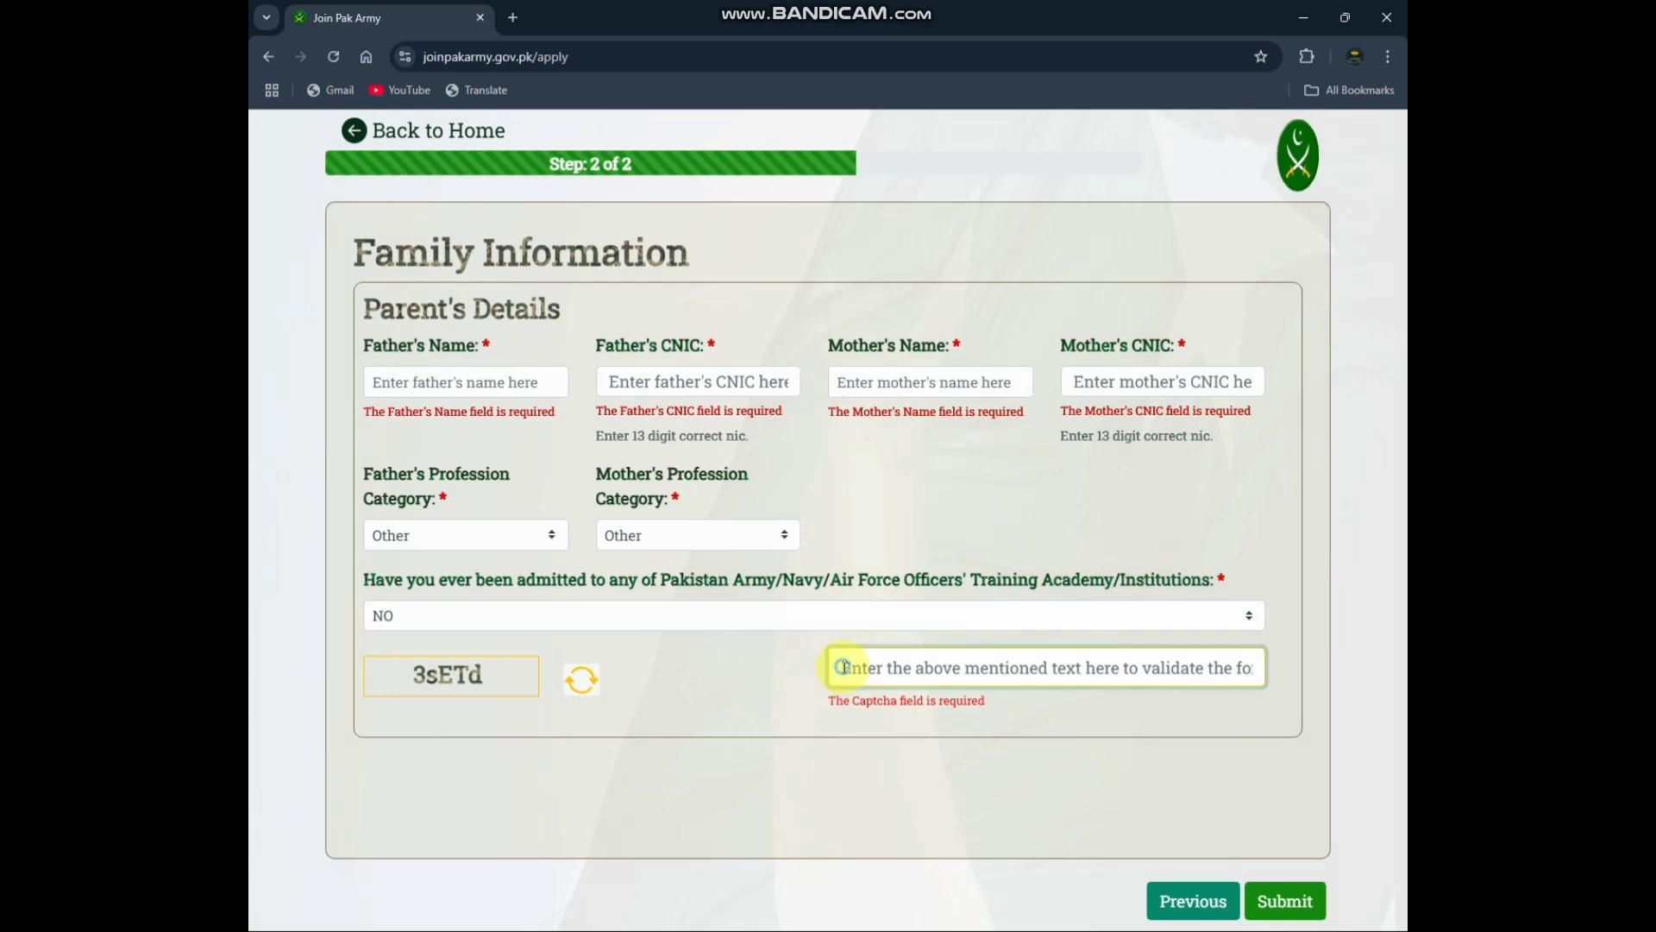
text(3)
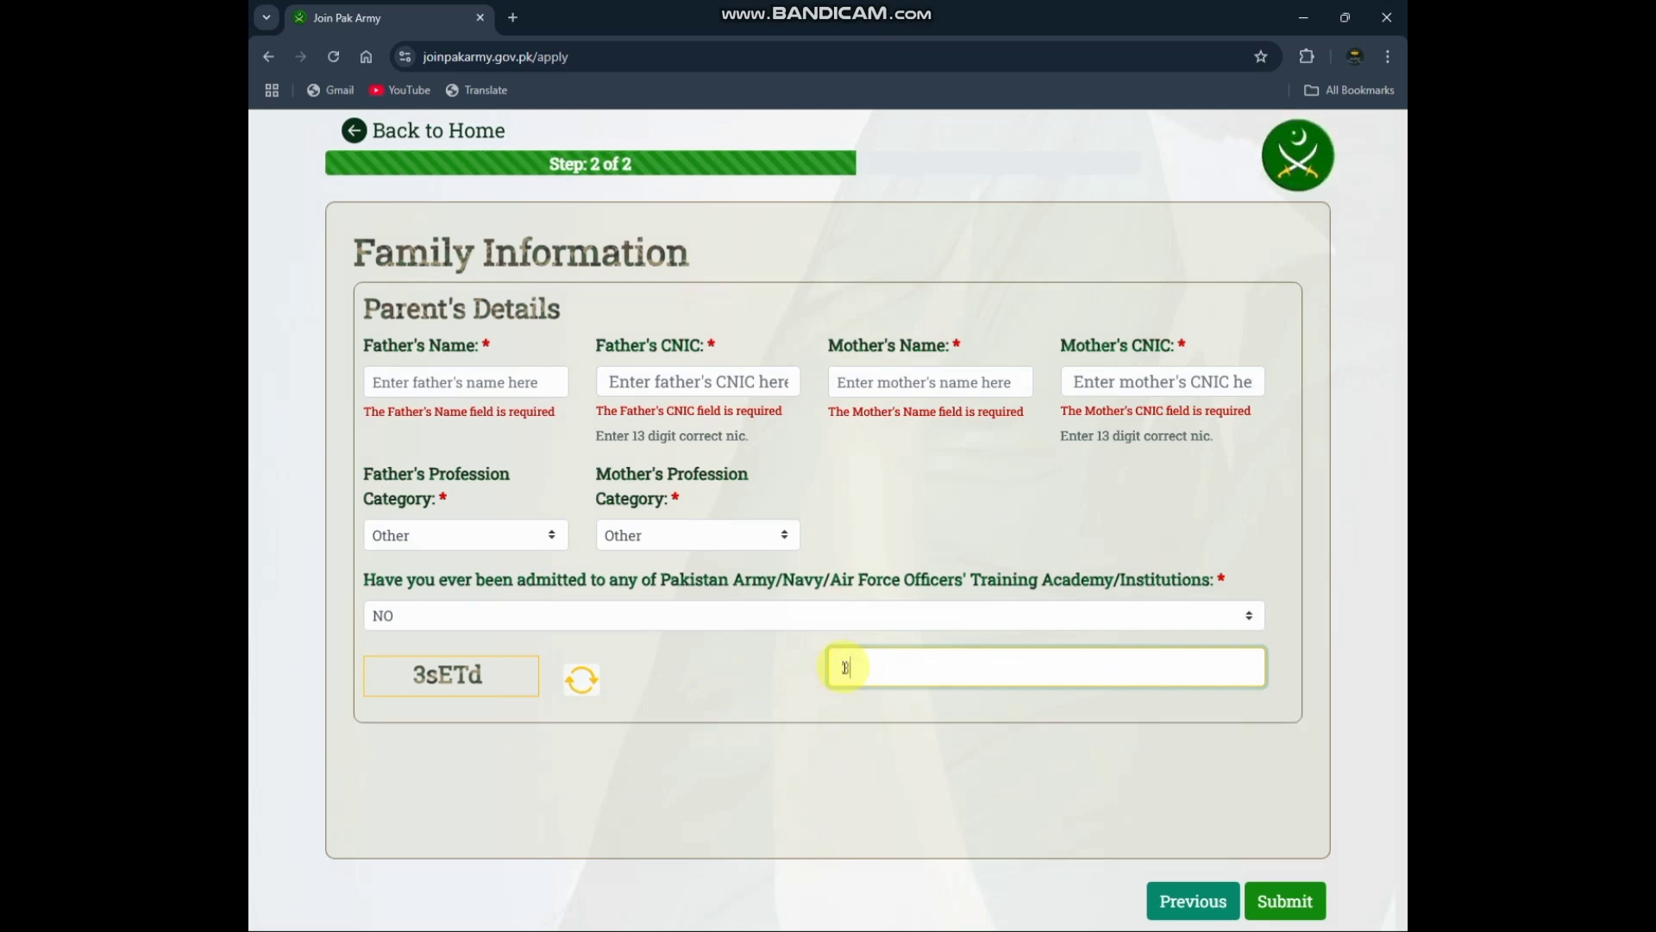
text(s)
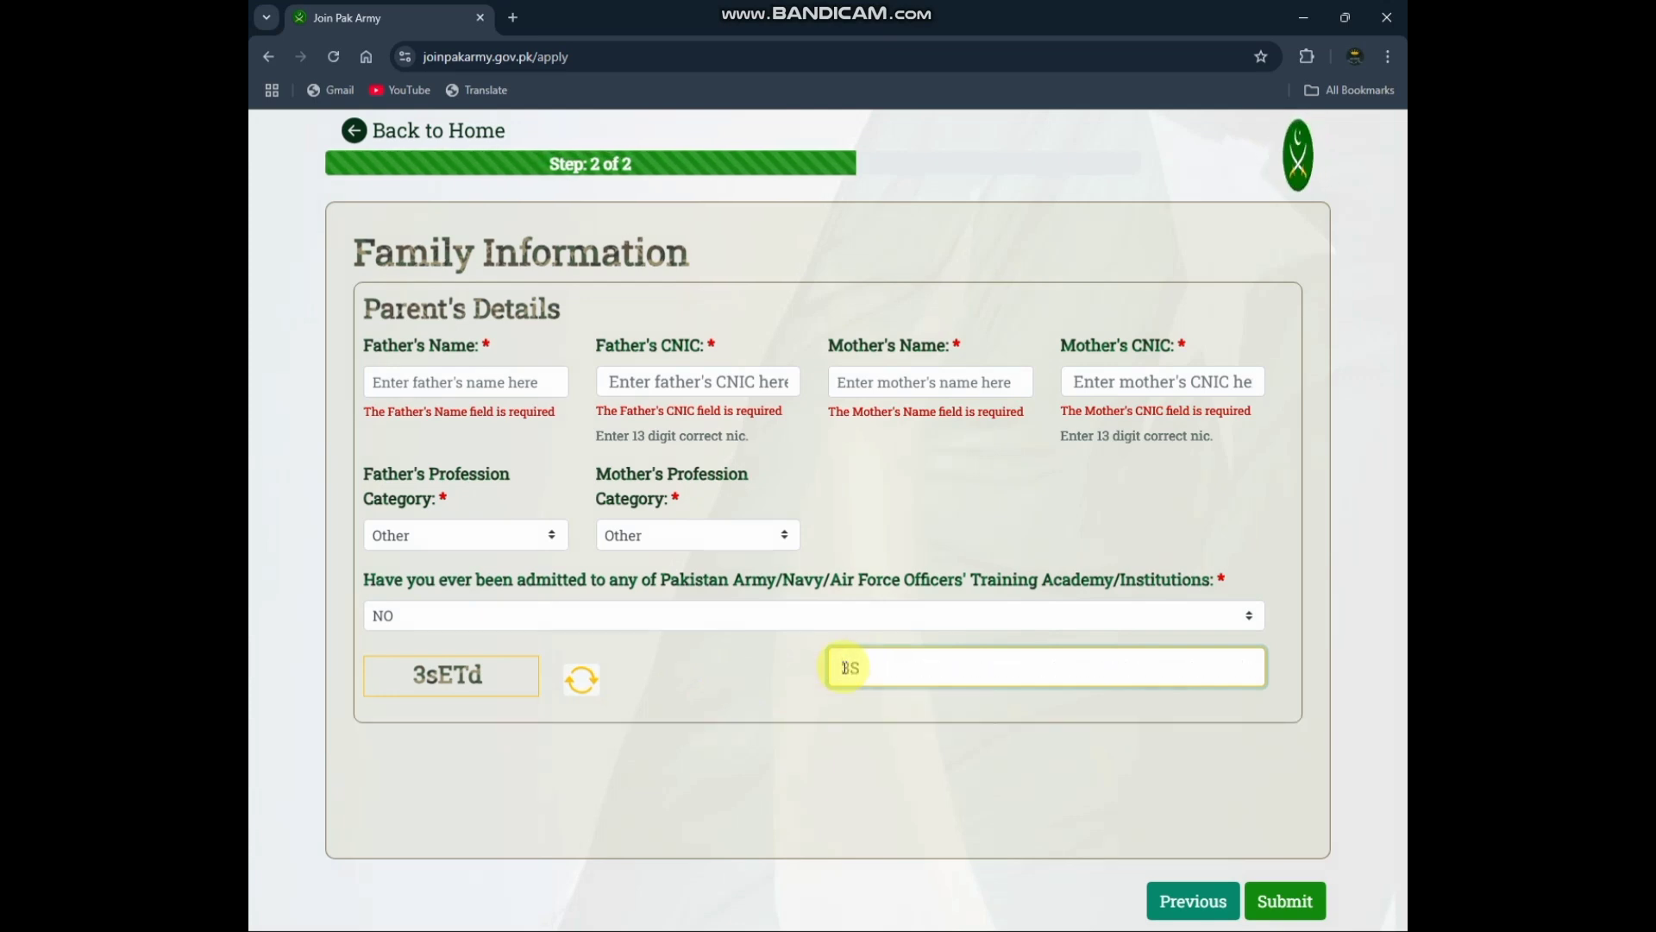
key(BackSpace)
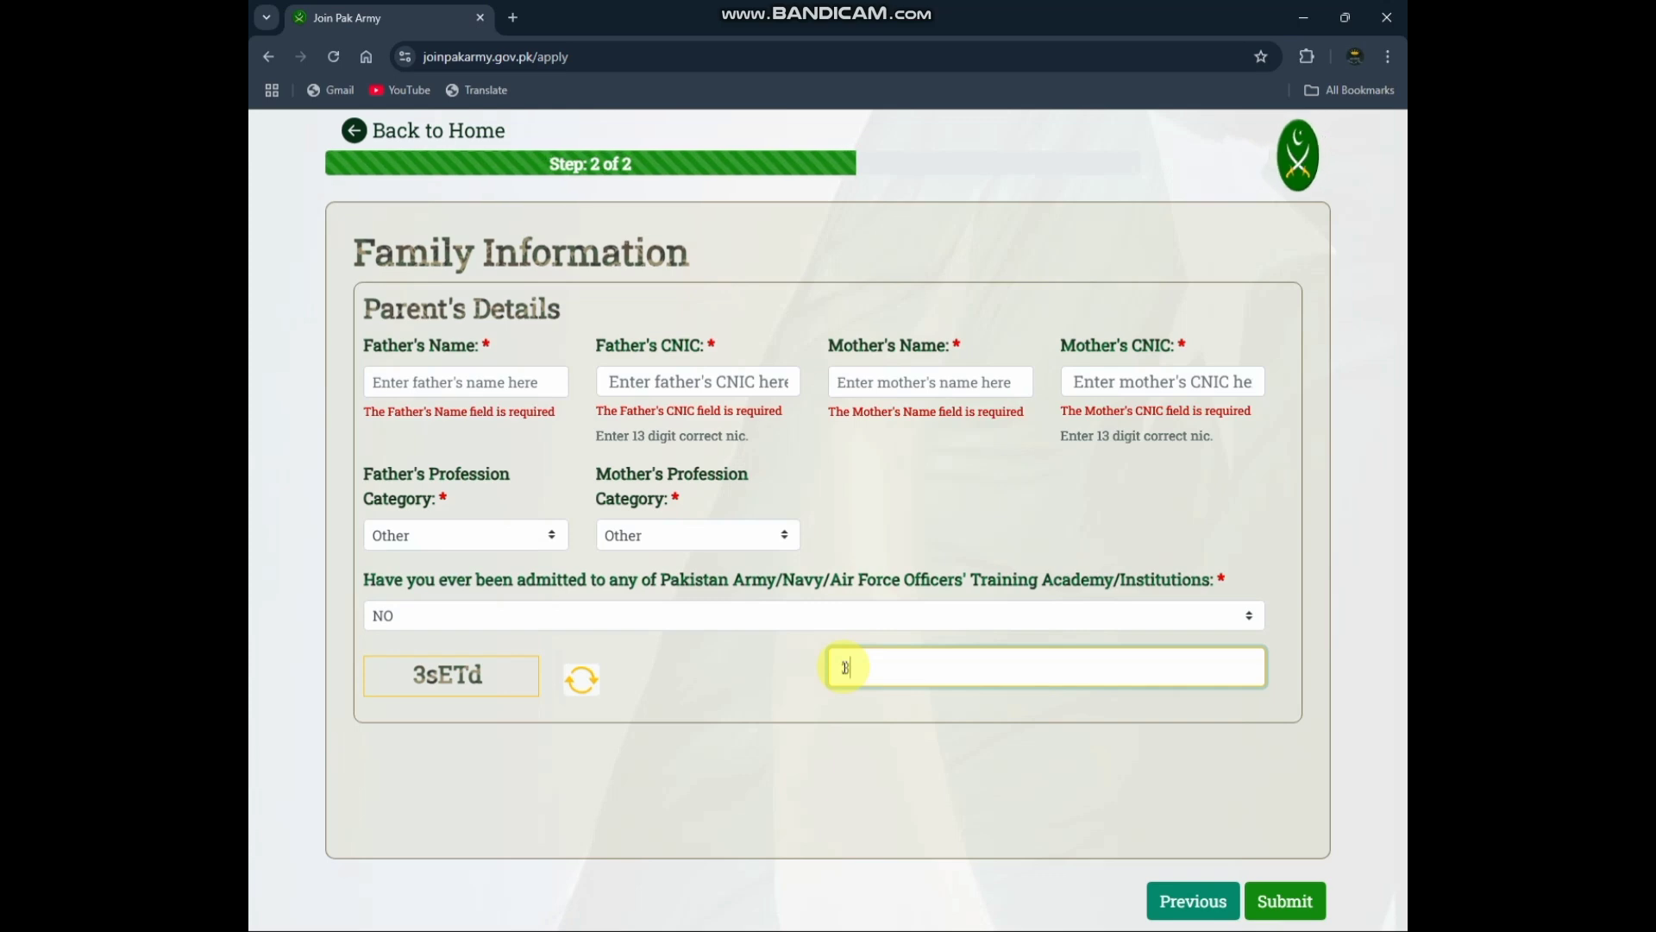
text(s)
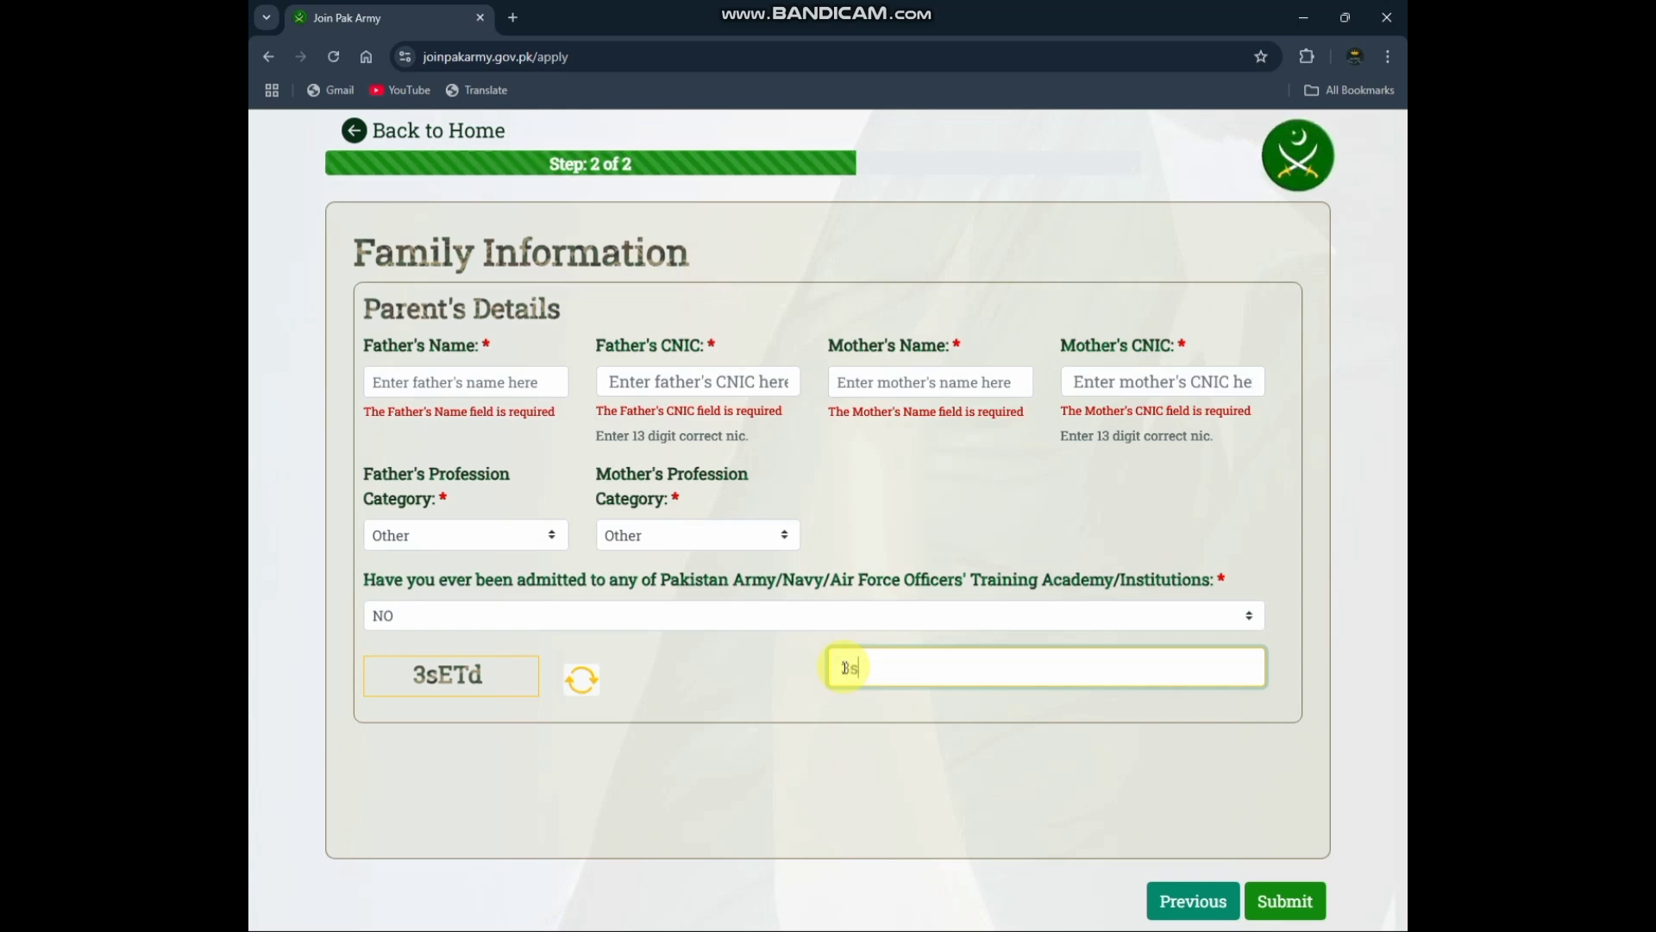
text(E)
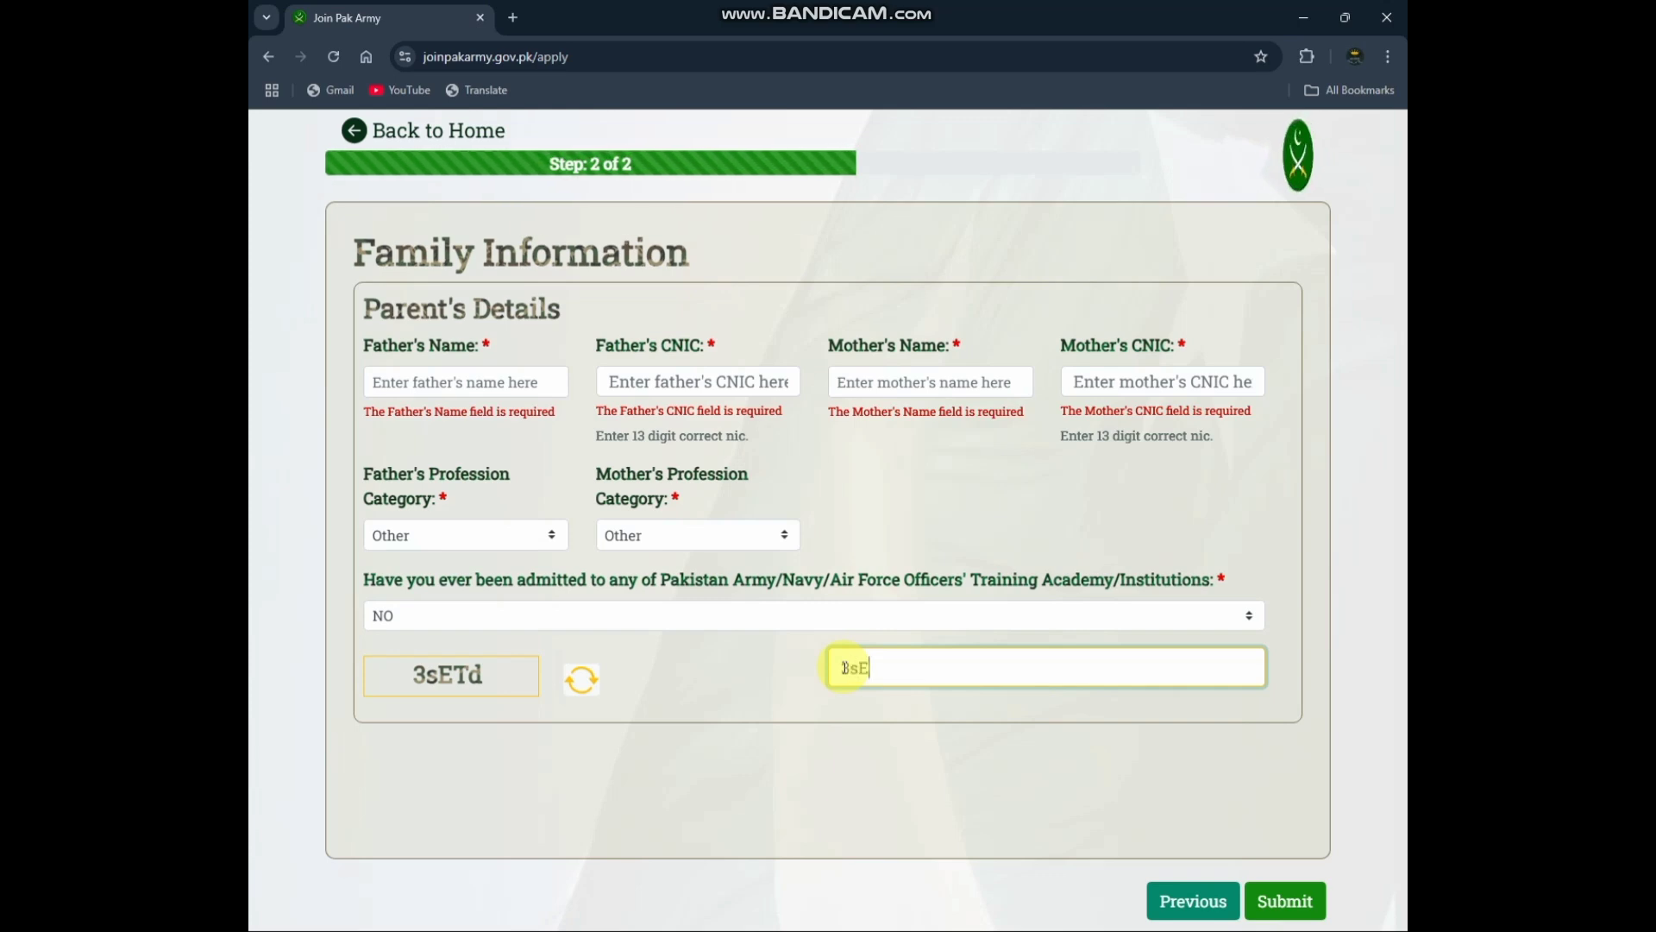
text(T)
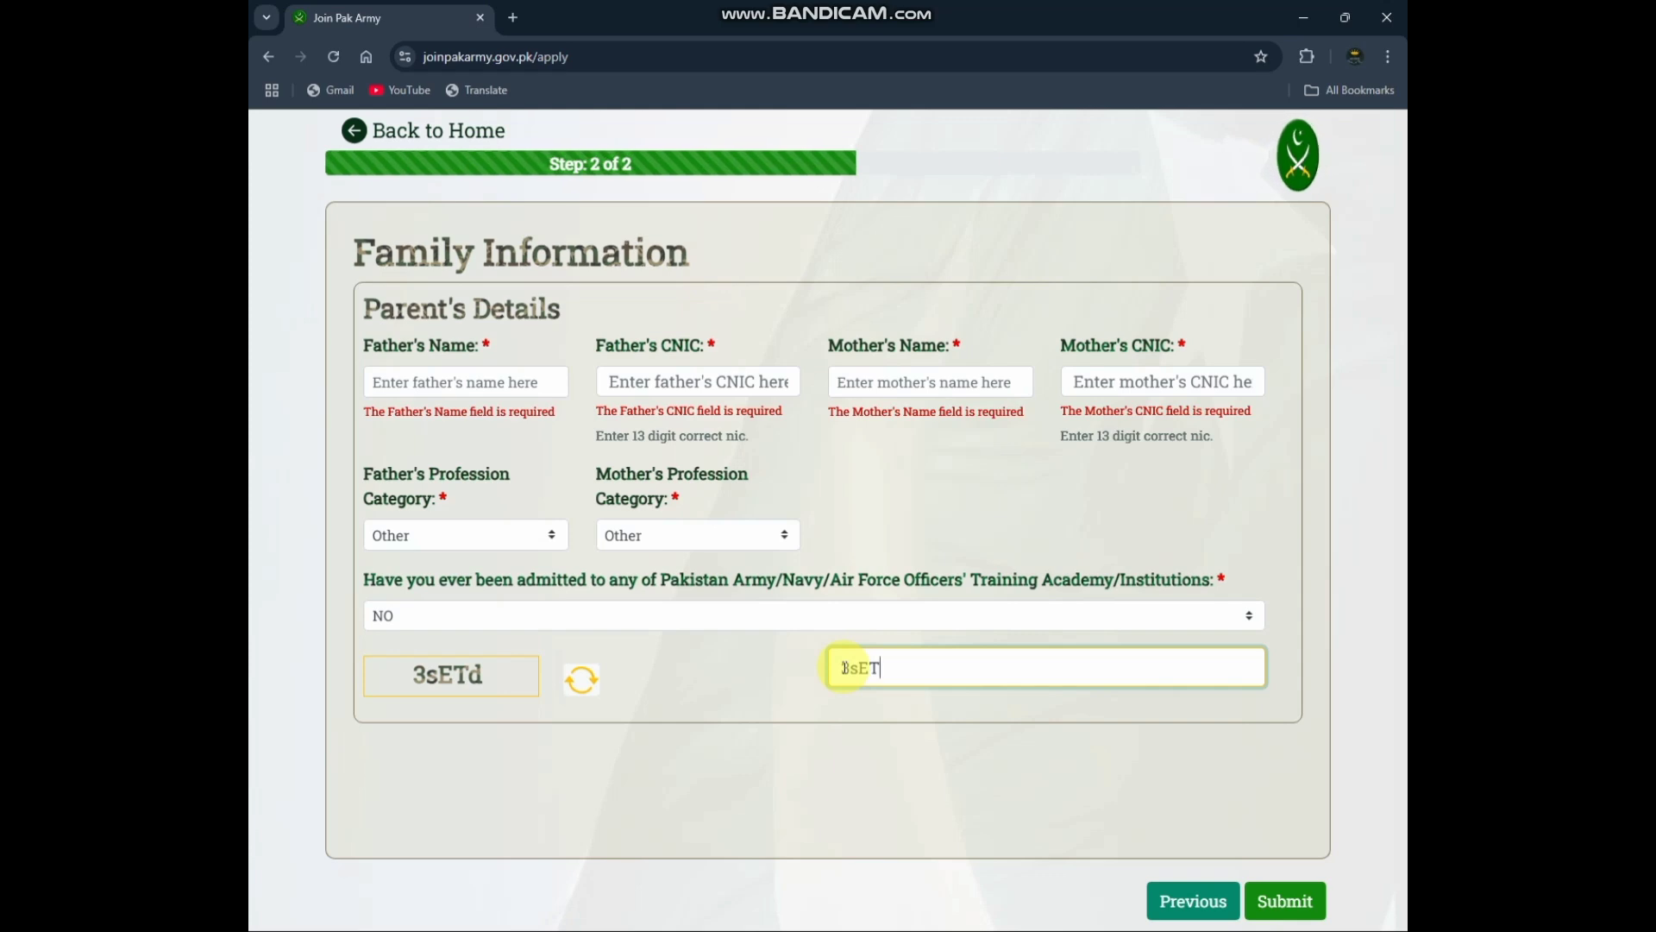
text(d)
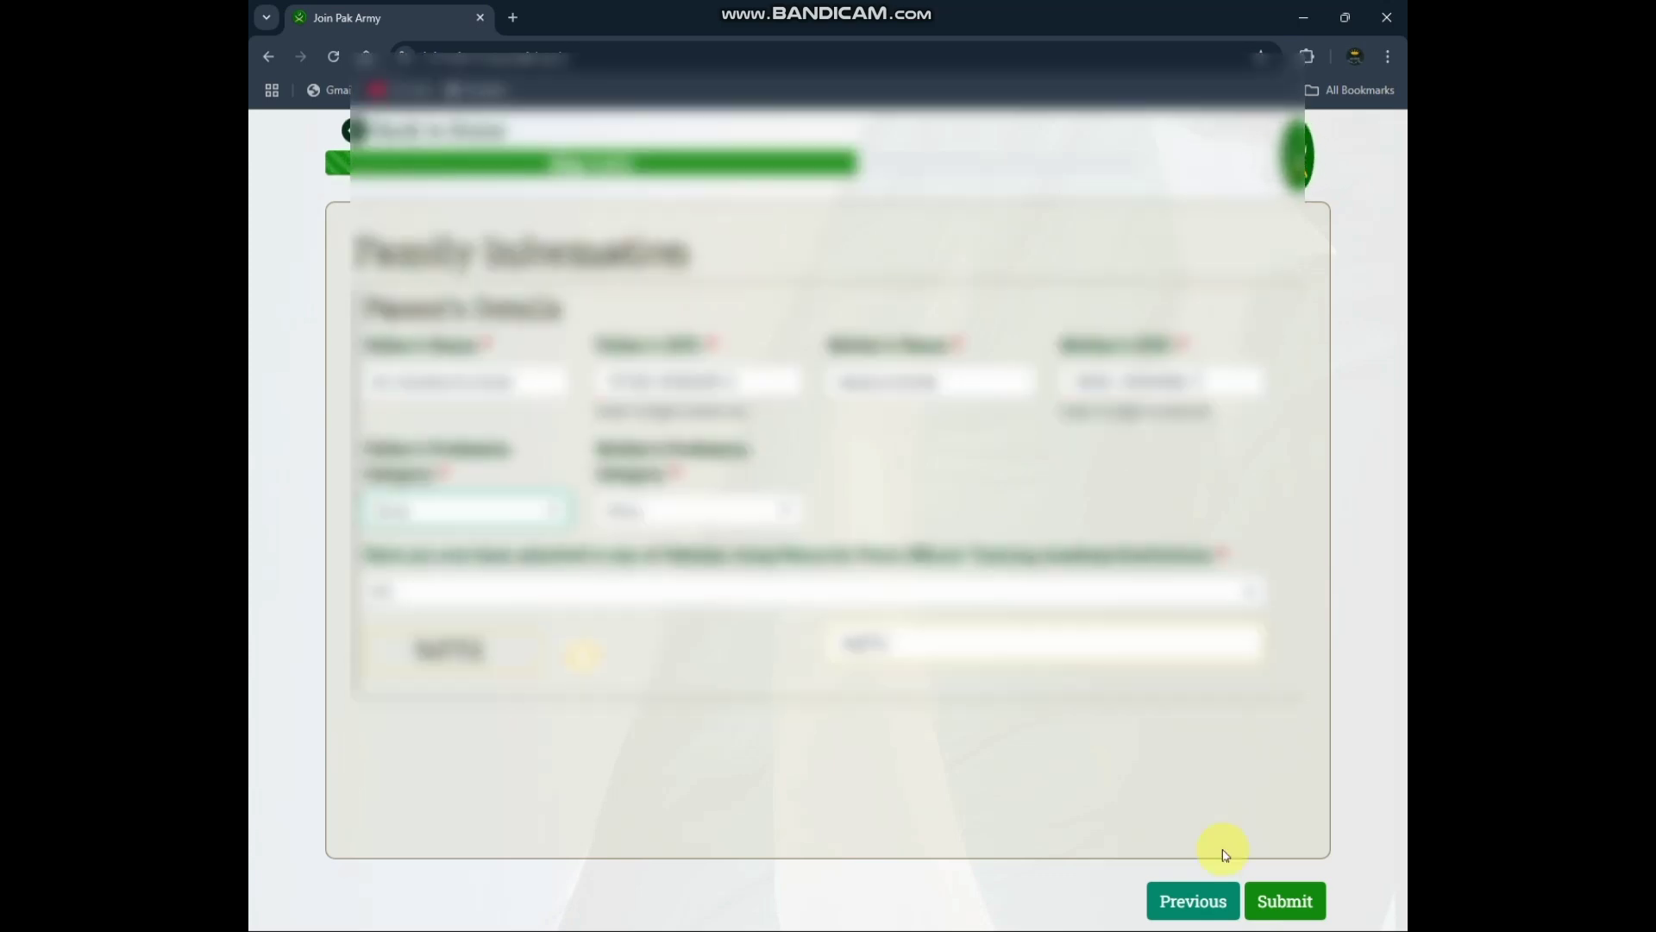
click(1273, 897)
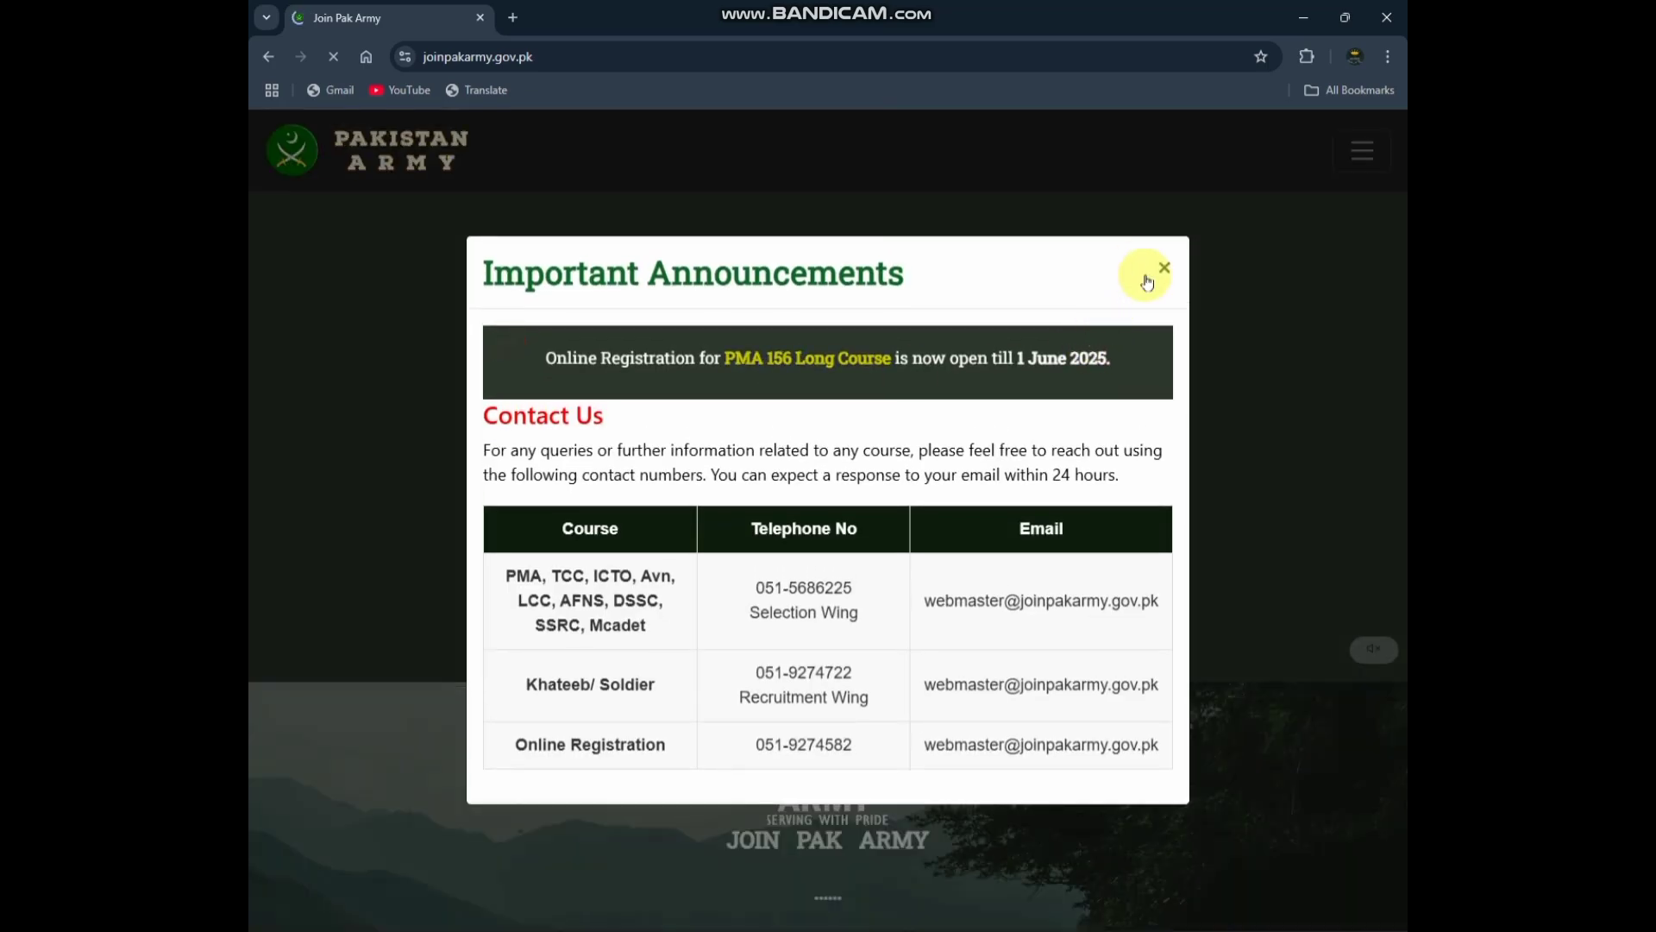
- Dismiss the Important Announcements notice on the Join Pak Army home page and minimize the browser window
click(1163, 268)
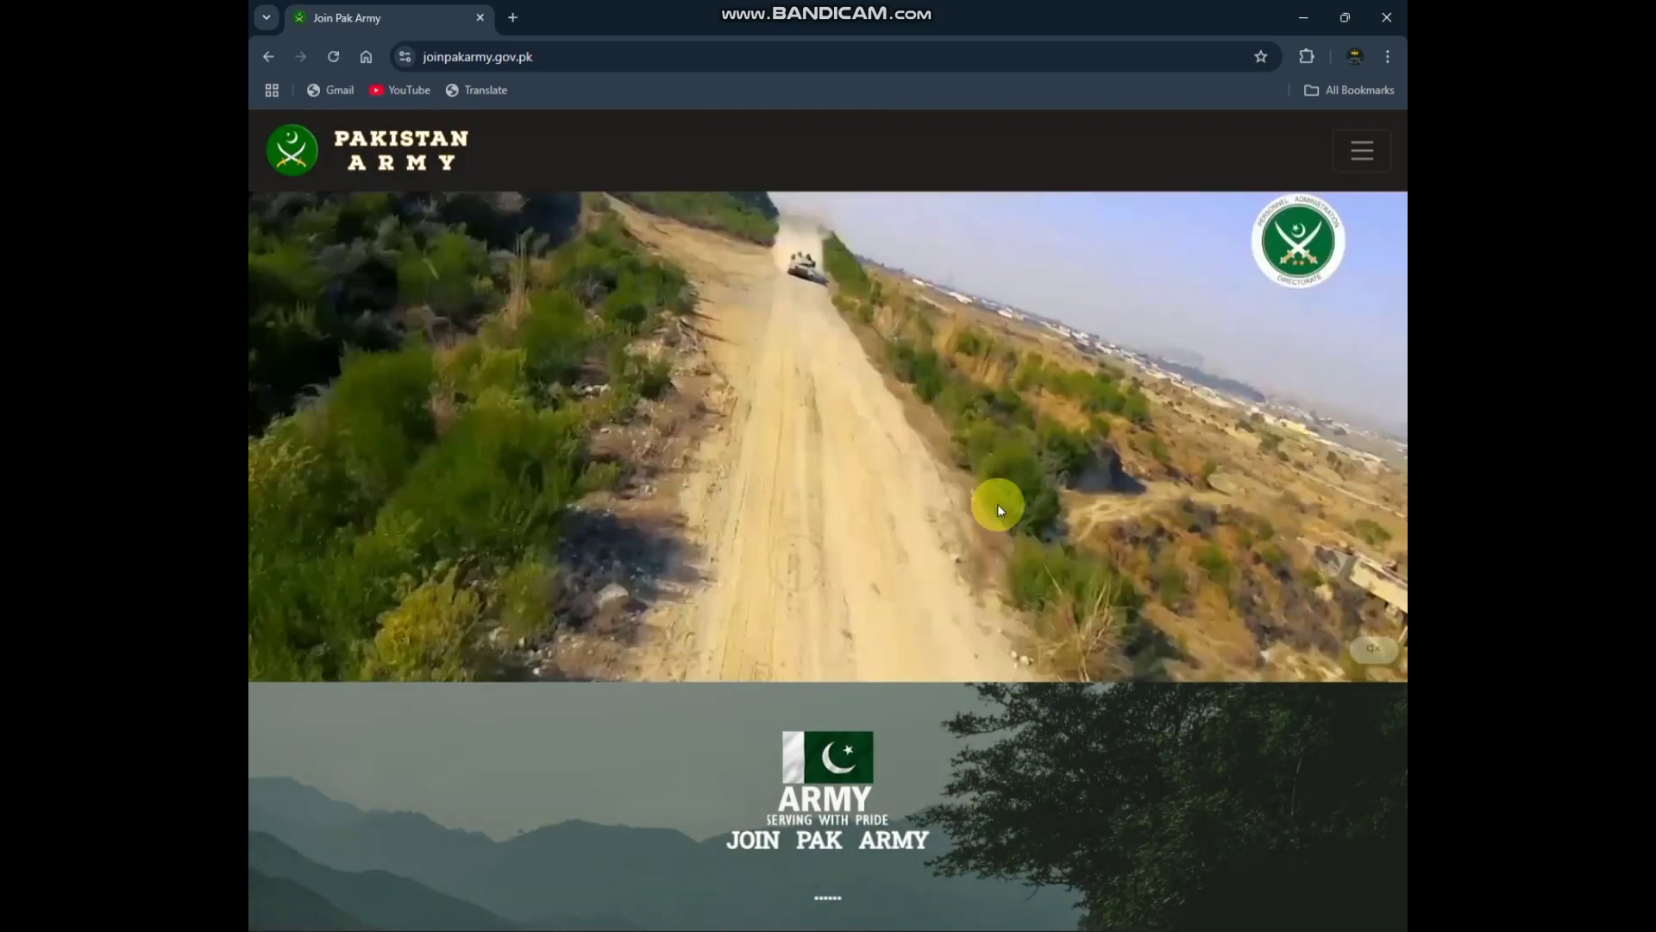
scroll(996, 525, down, 2)
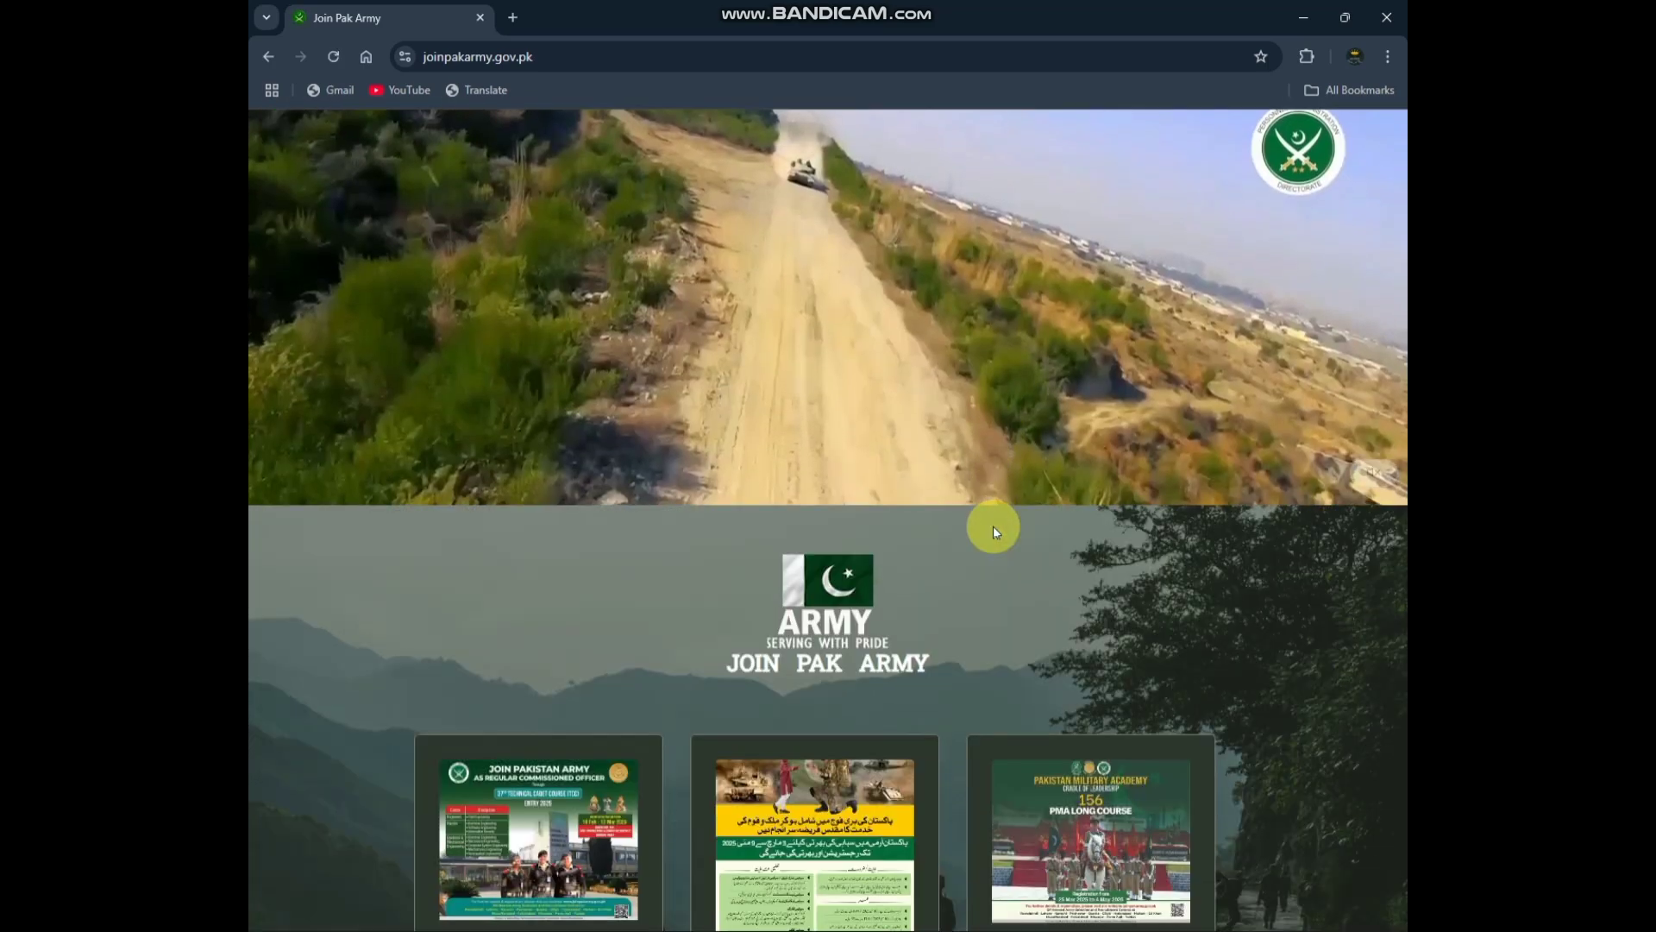
scroll(992, 526, down, 2)
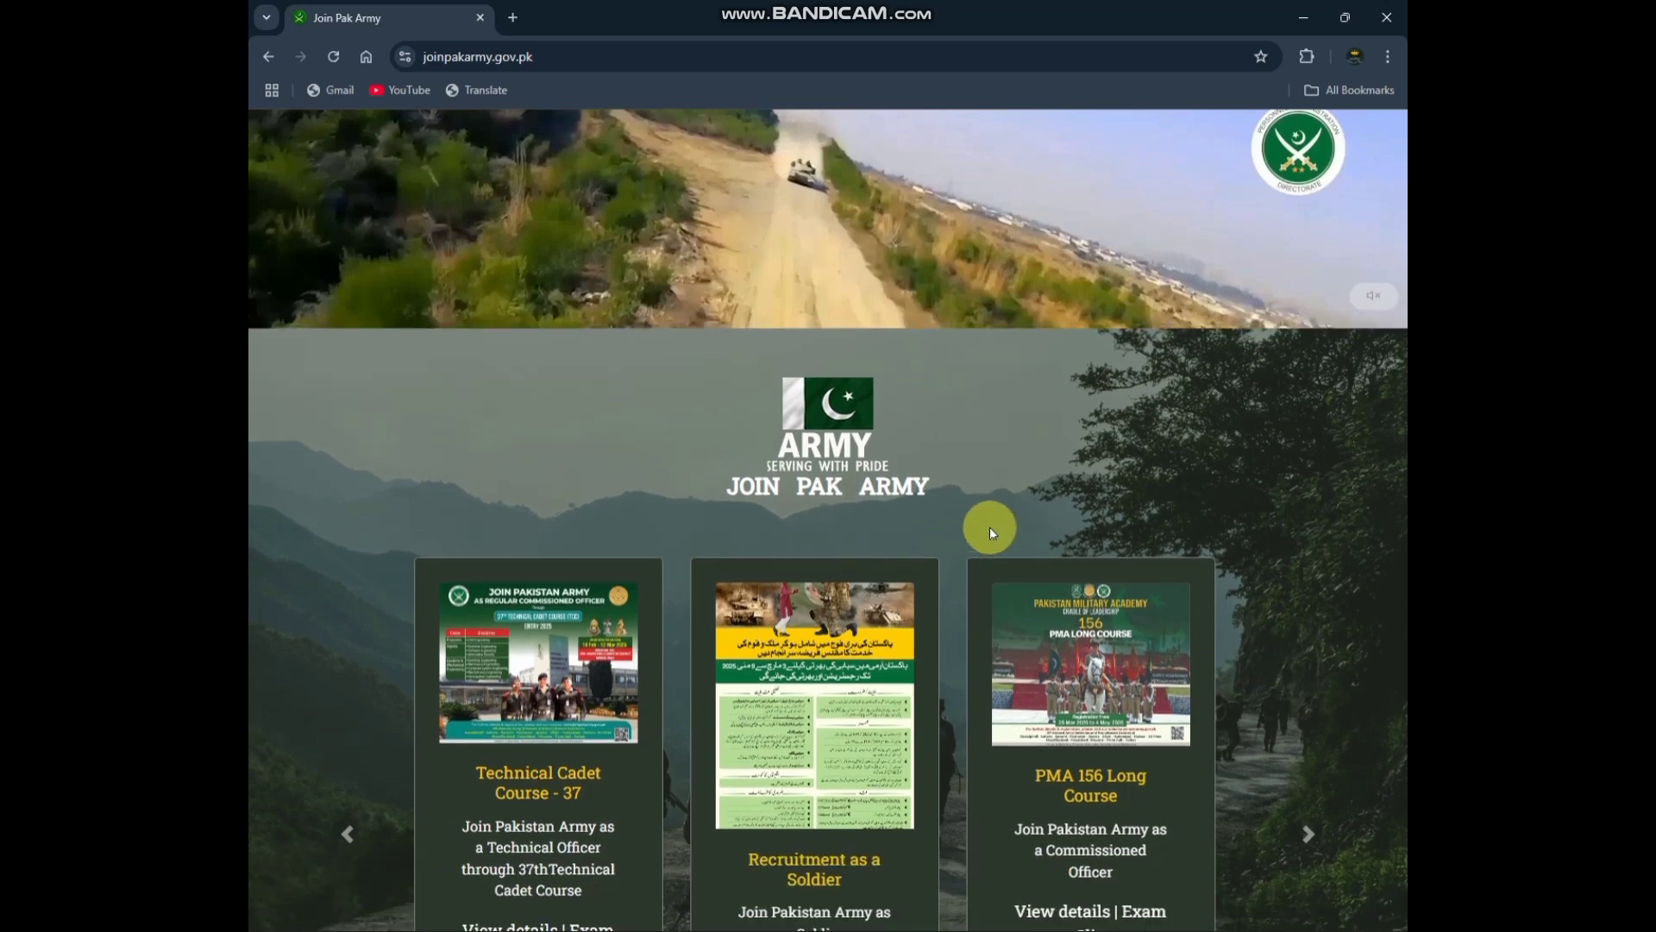
scroll(990, 526, up, 4)
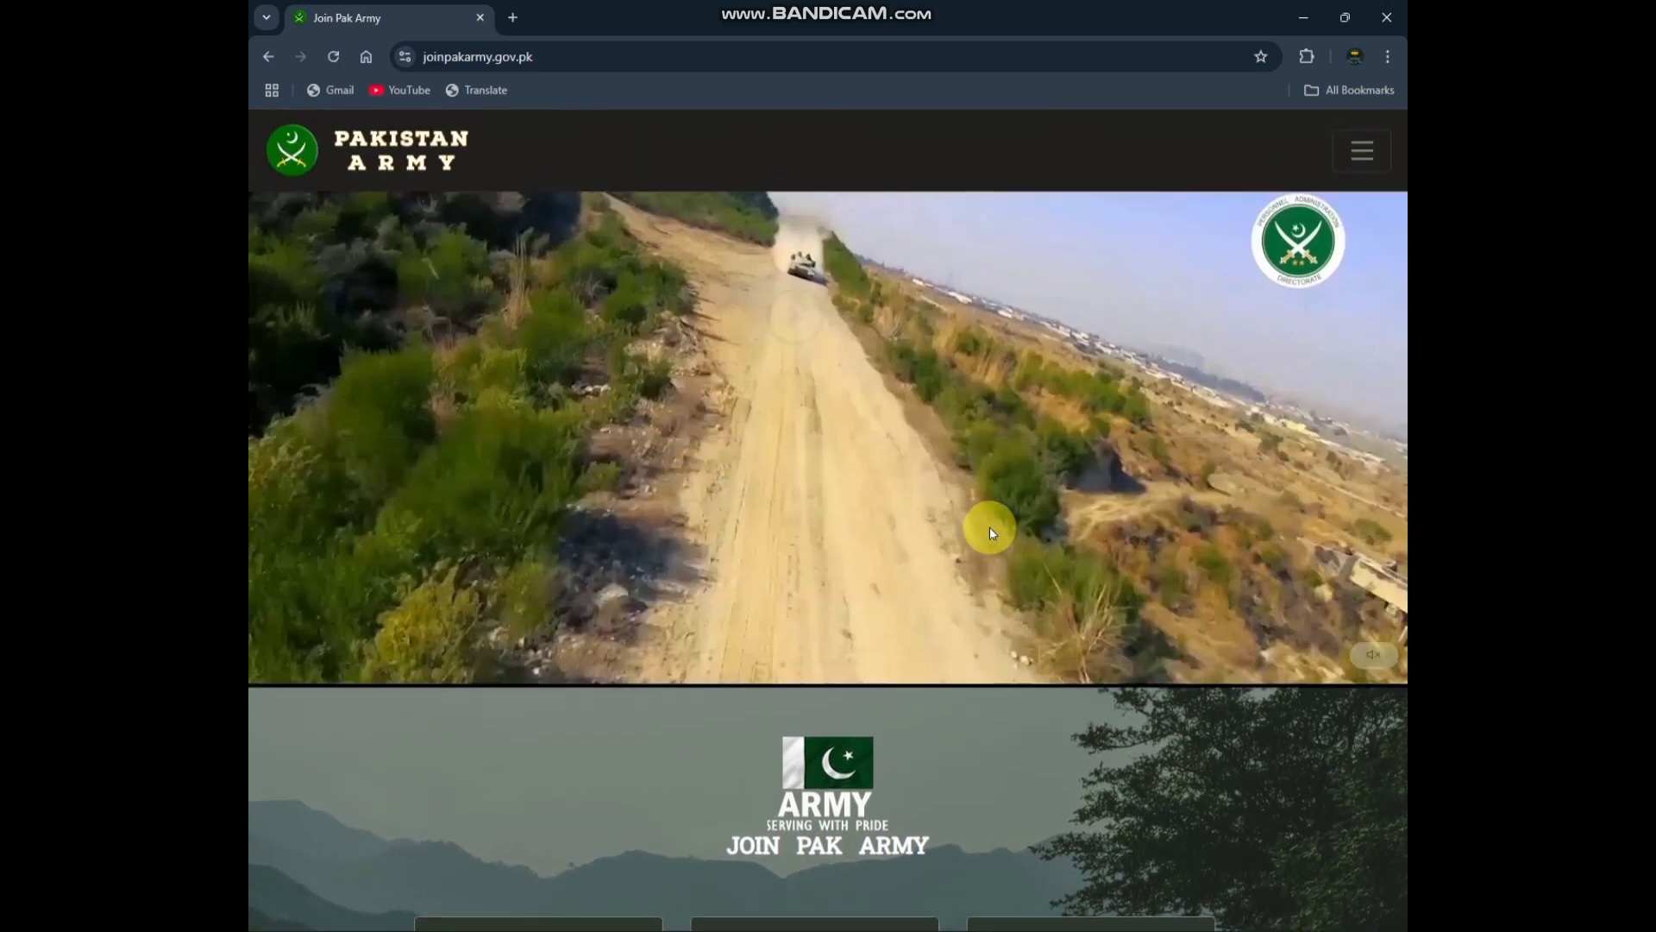
click(1310, 21)
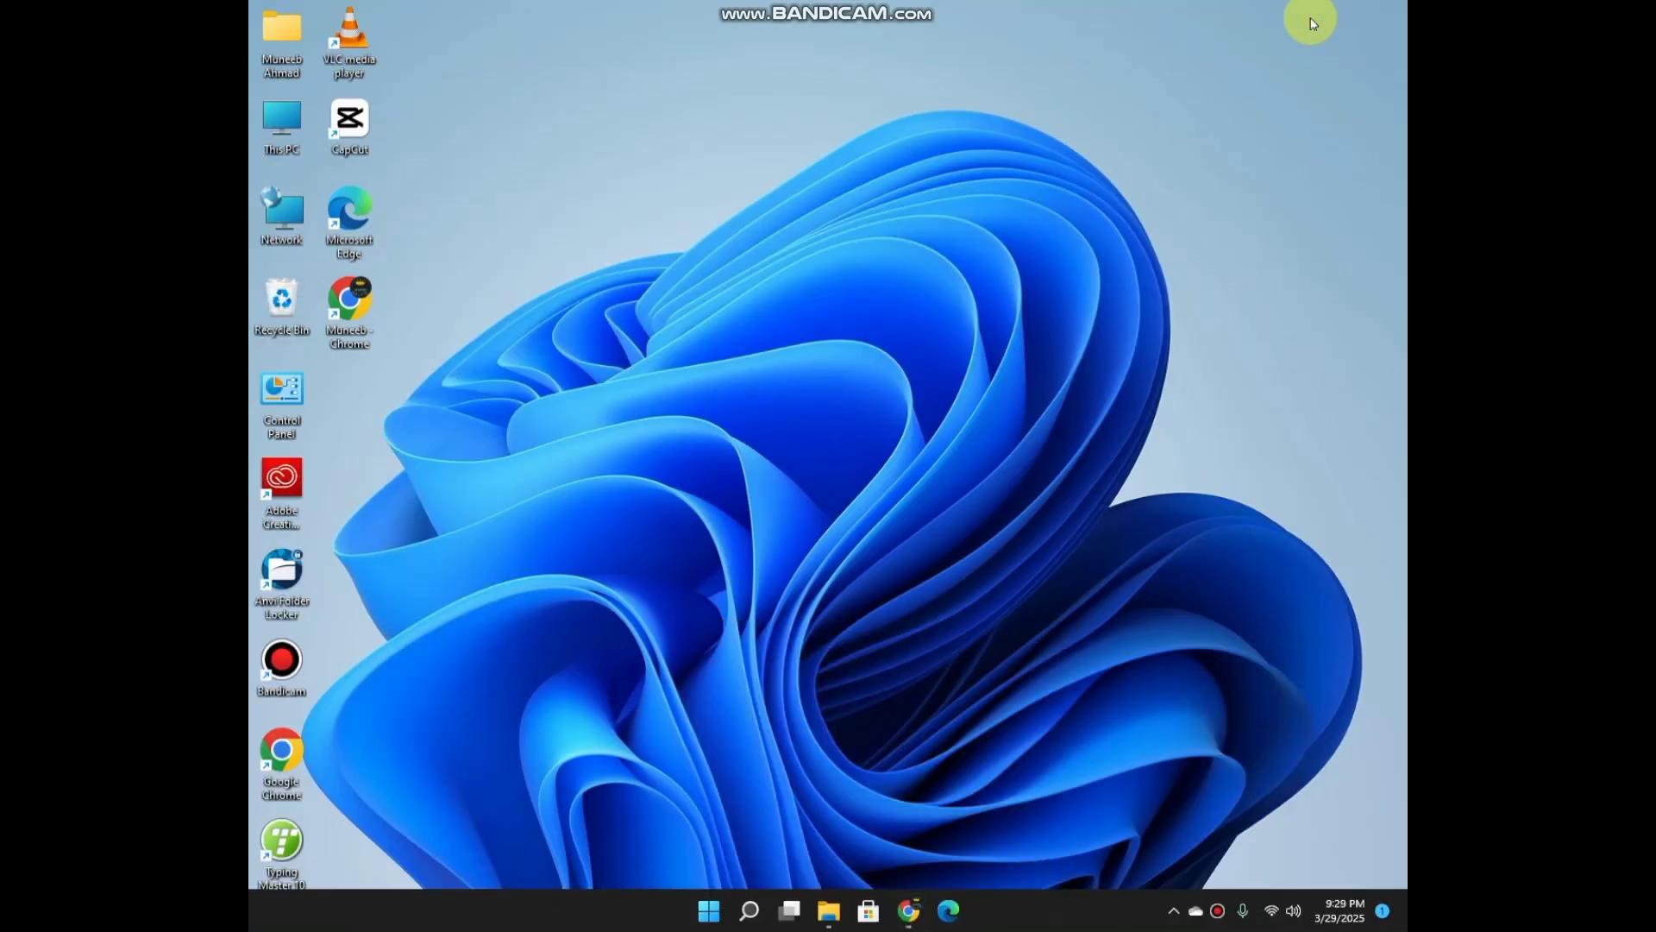